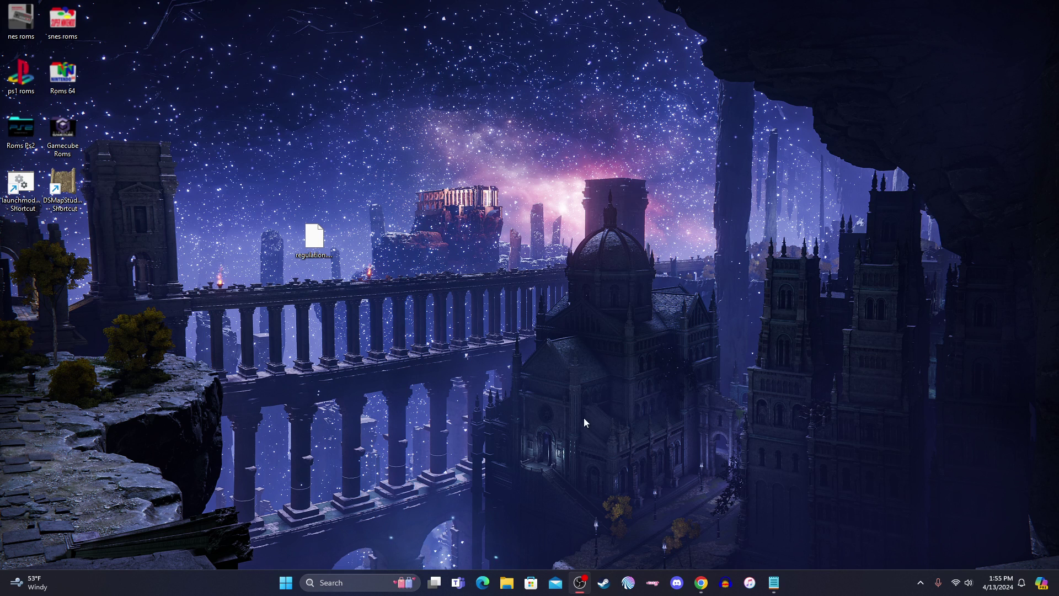
# Step: Launch the modded Elden Ring and run through Siofra River toward the lit ruins
pyautogui.doubleClick(22, 183)
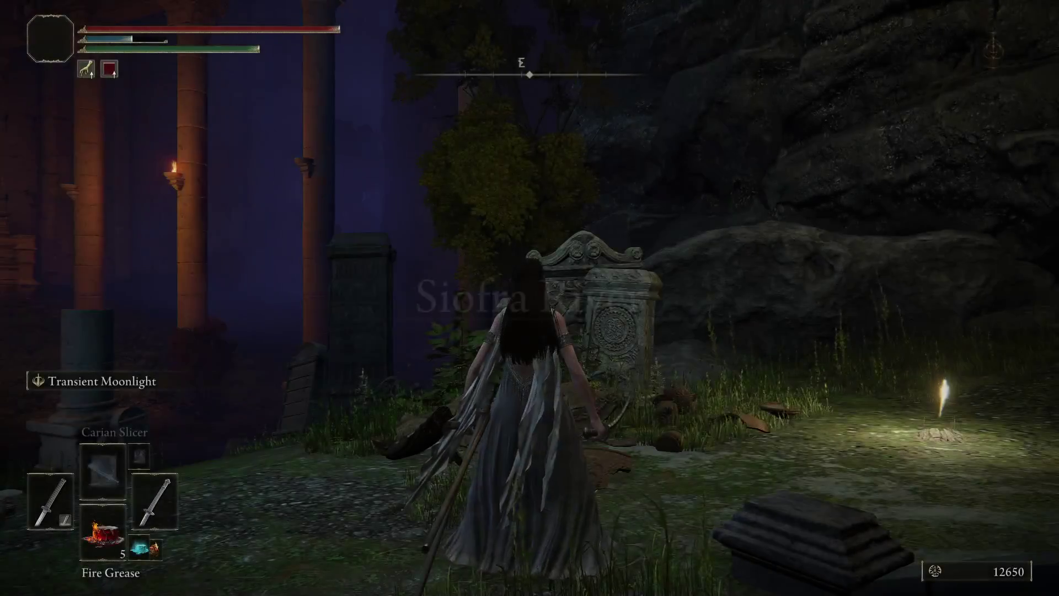
pyautogui.press('w')
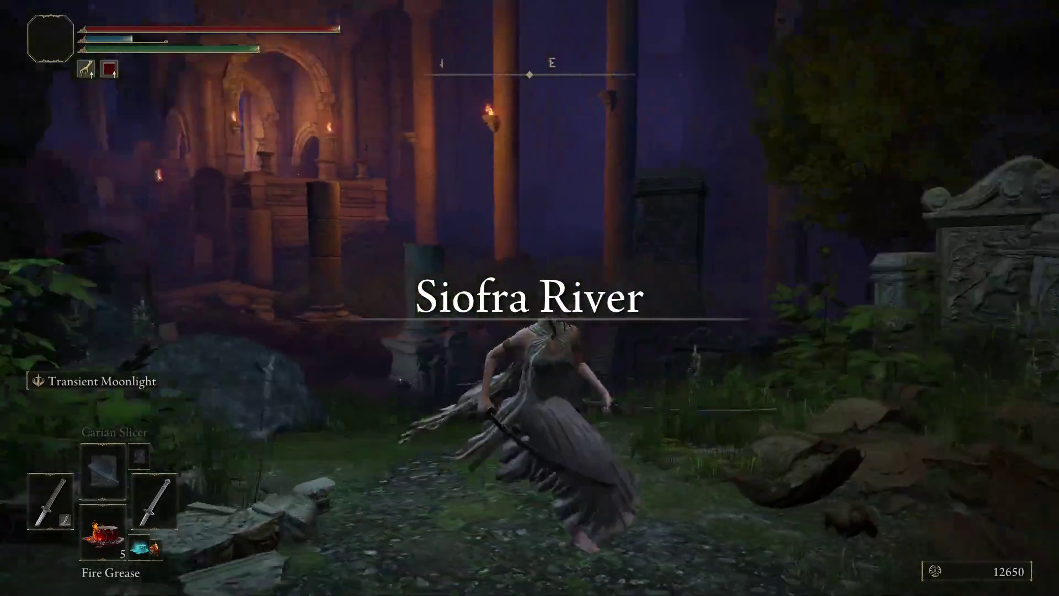
pyautogui.press('d')
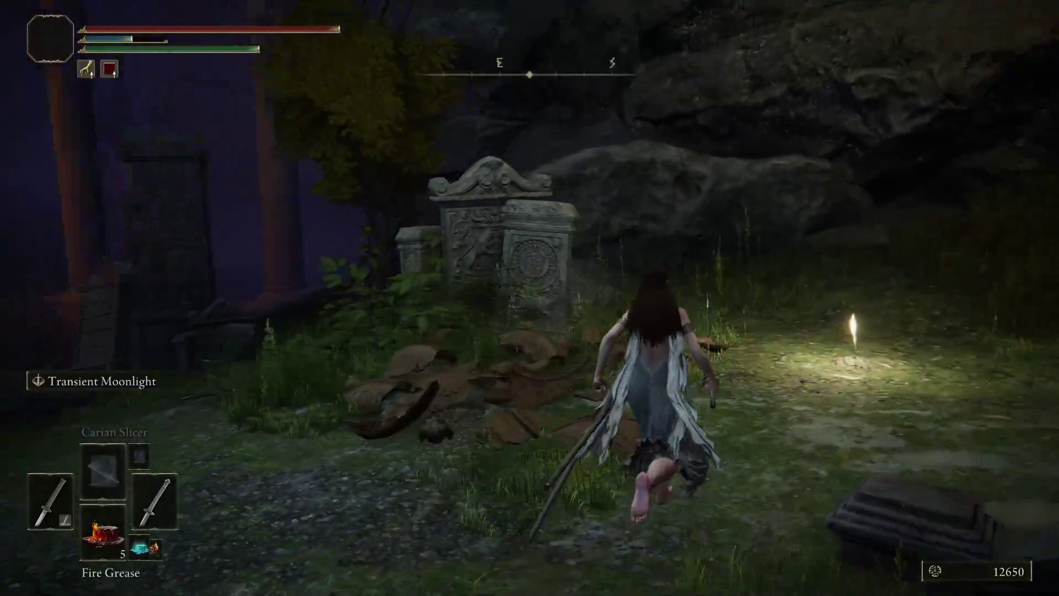
pyautogui.press('space')
pyautogui.press('a')
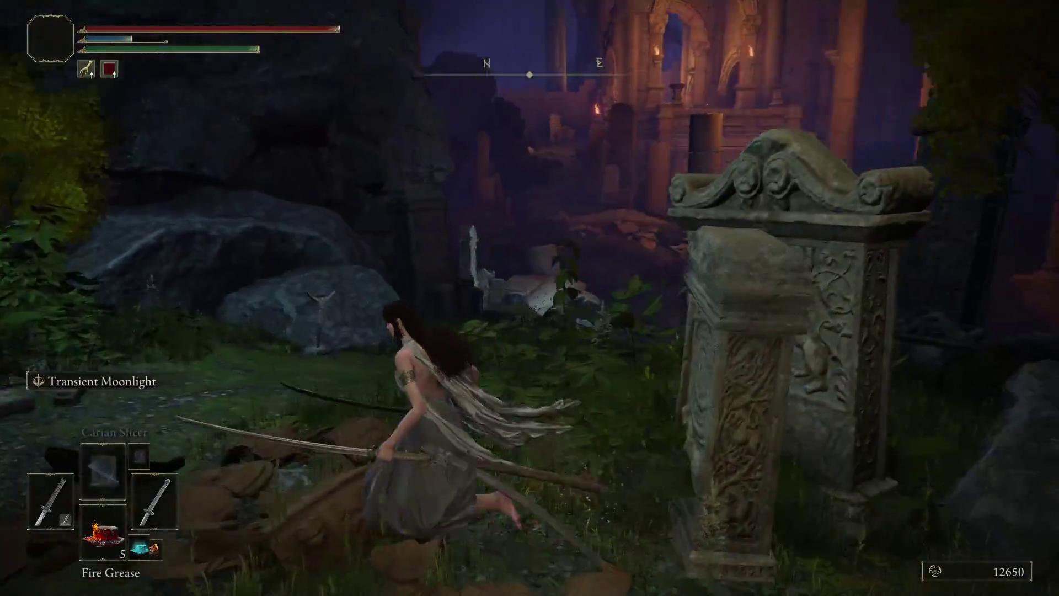
pyautogui.press('w')
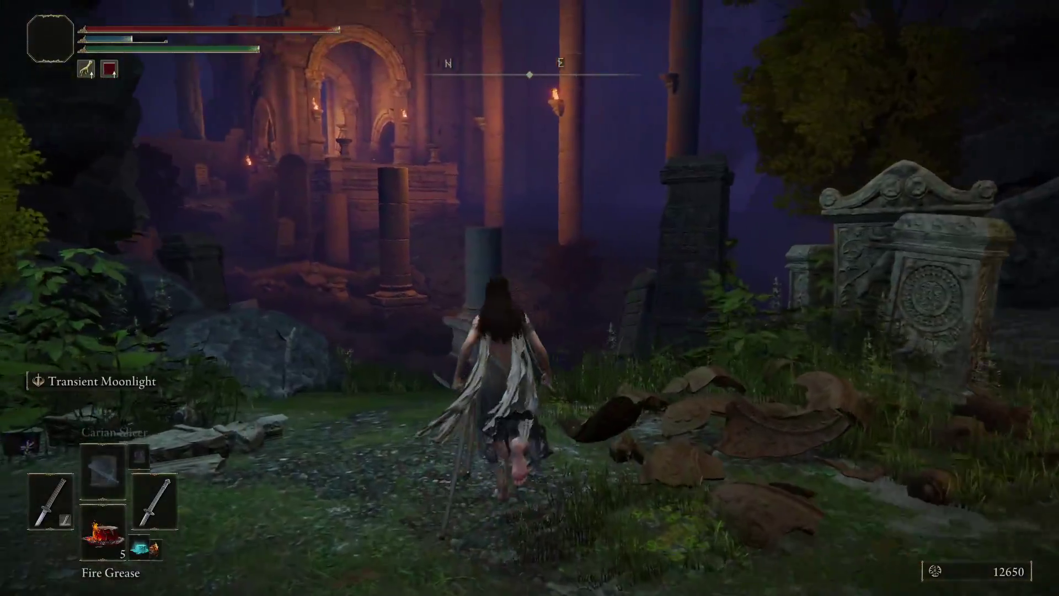
pyautogui.press('s')
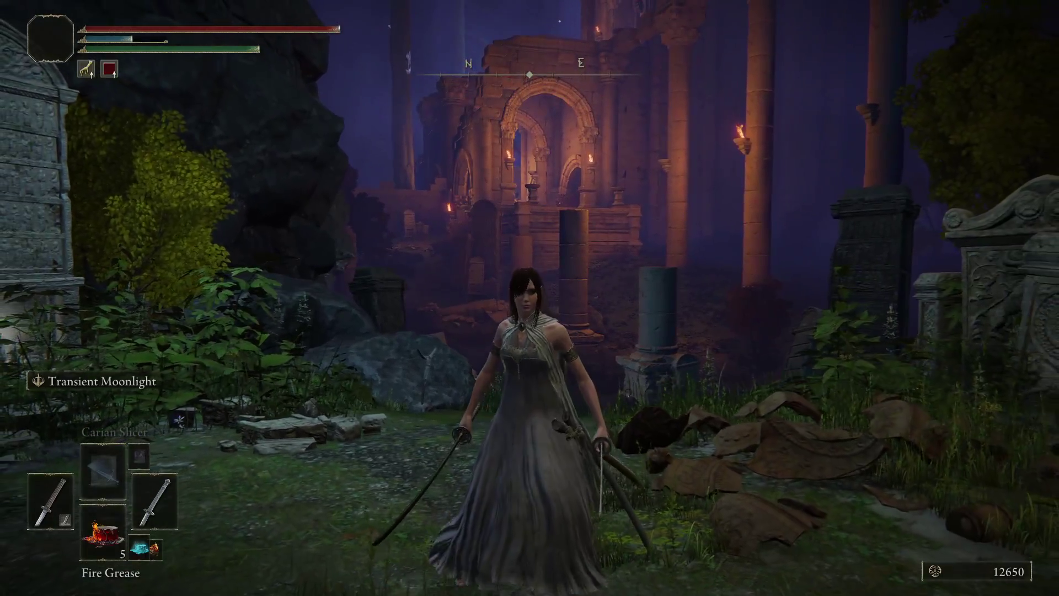
pyautogui.press('w')
# Step: Switch the right hand to the spear and apply Fire Grease twice, leaving 3
pyautogui.press('Right')
pyautogui.press('r')
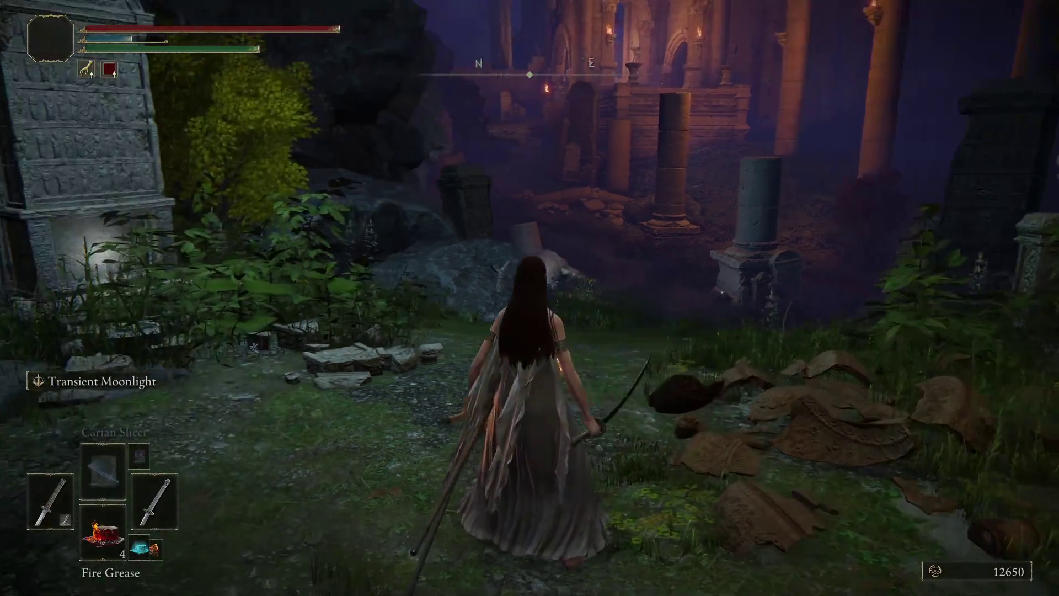
pyautogui.press('s')
pyautogui.press('w')
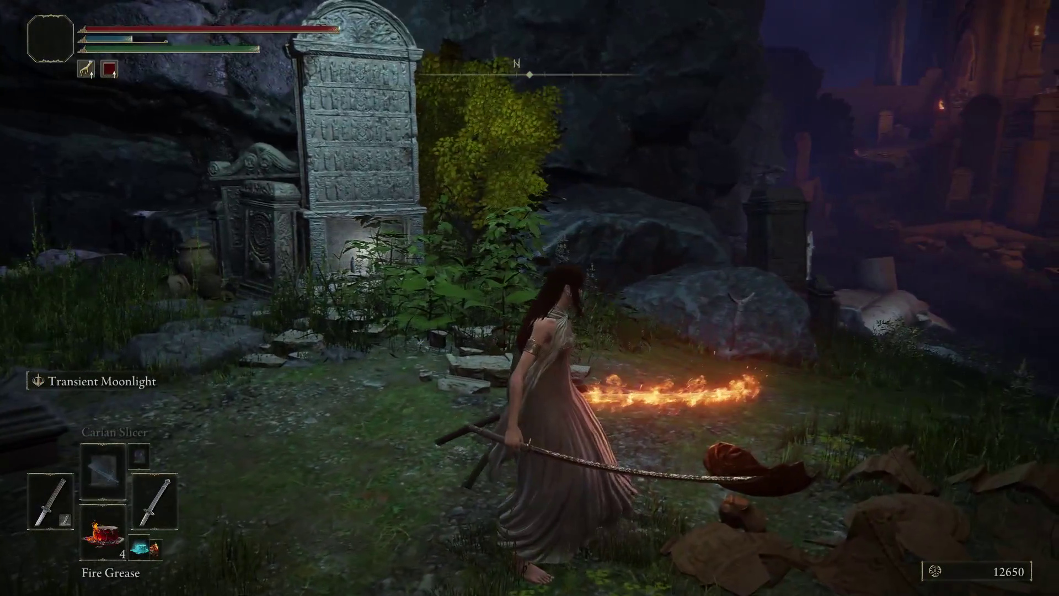
pyautogui.press('r')
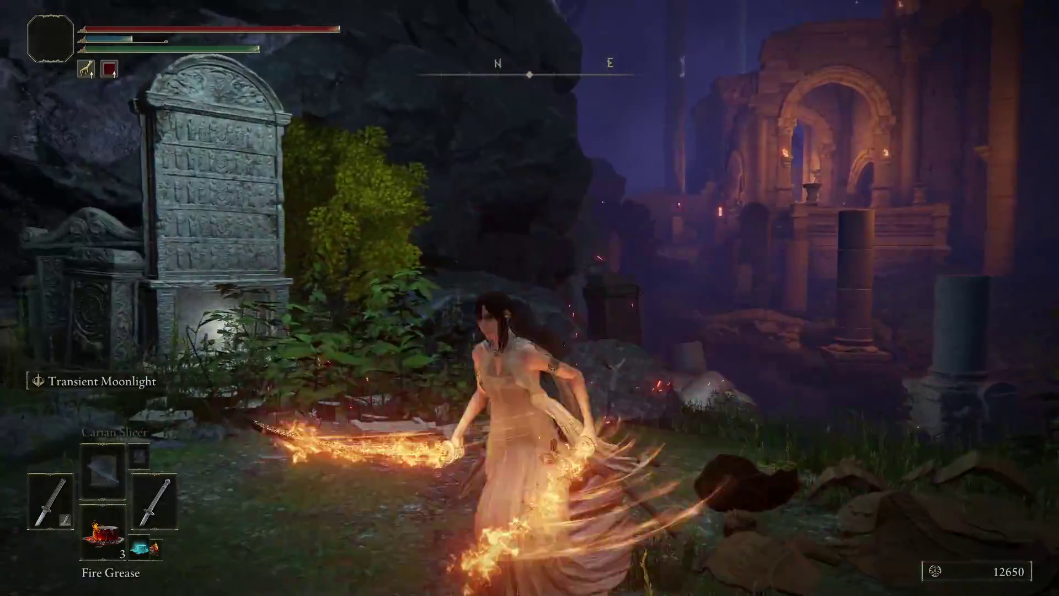
pyautogui.click(530, 298)
# Step: Run past the ruined tombs, then open the world map and close it again
pyautogui.press('w')
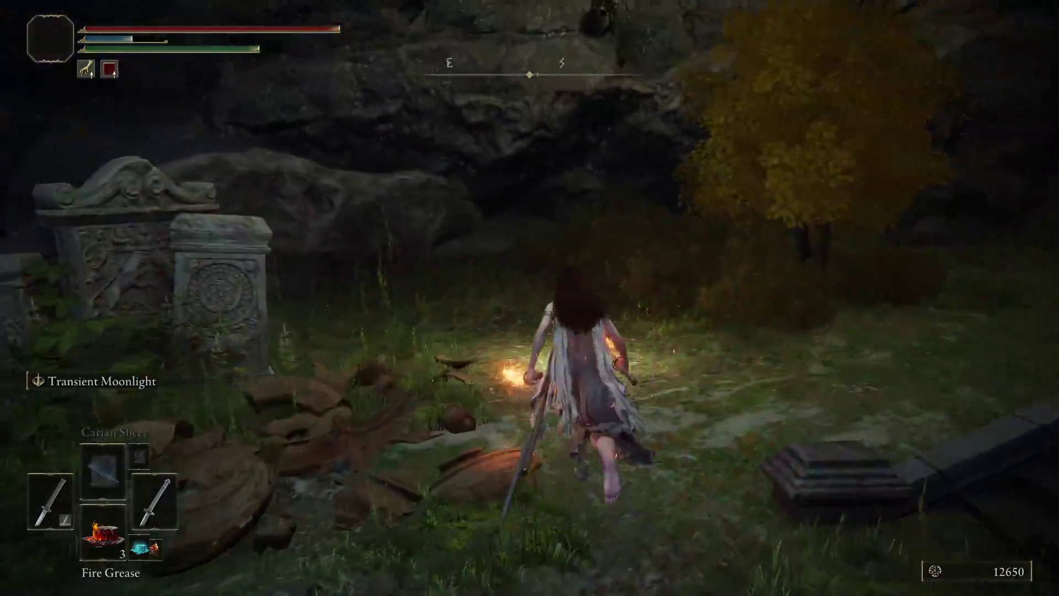
pyautogui.press('s')
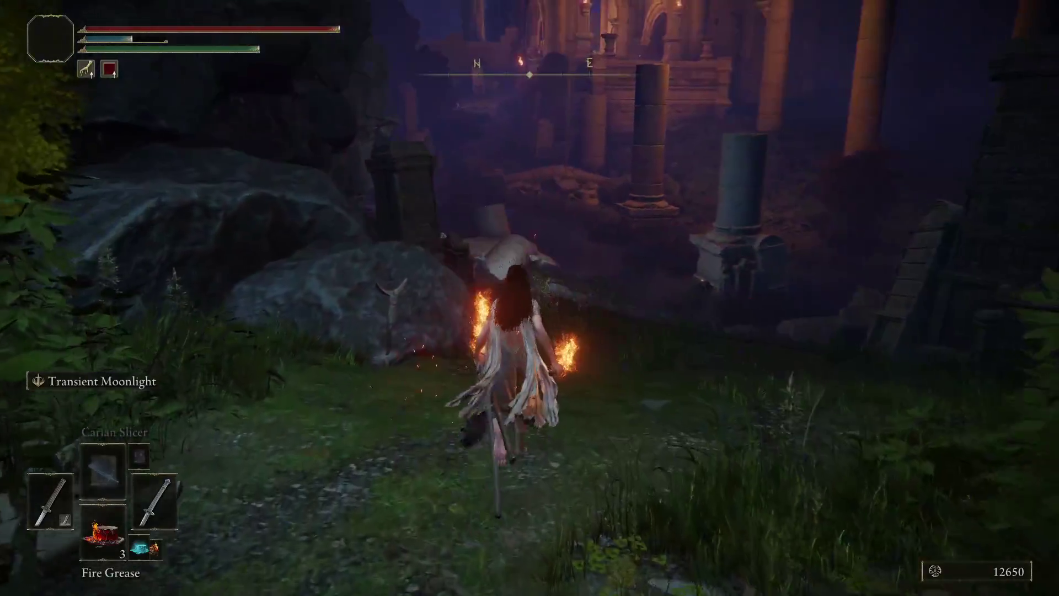
pyautogui.press('w')
pyautogui.press('Escape')
pyautogui.press('g')
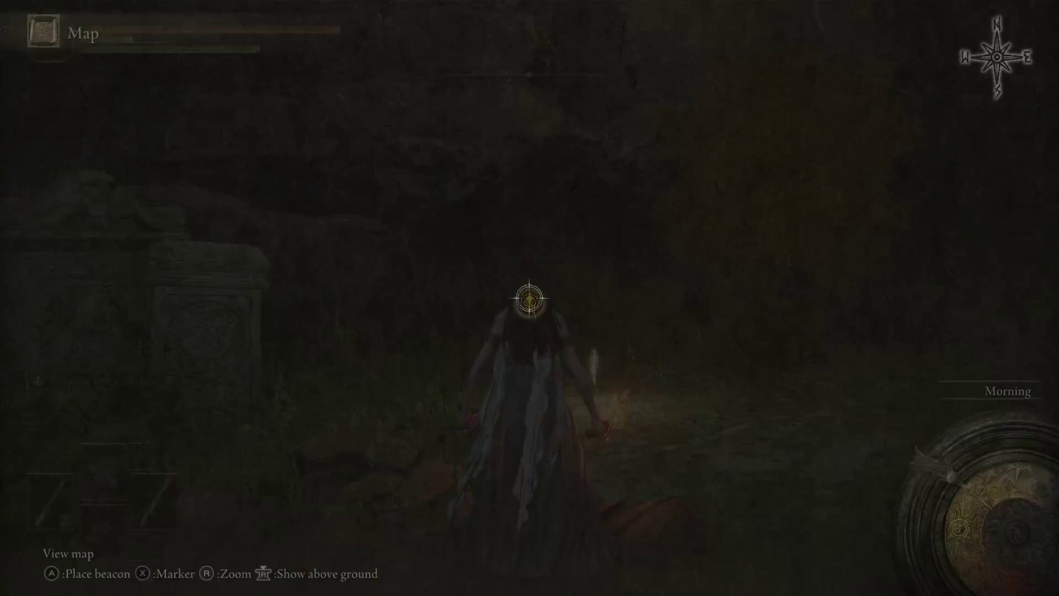
pyautogui.scroll(-3, 541, 301)
pyautogui.scroll(-1, 541, 302)
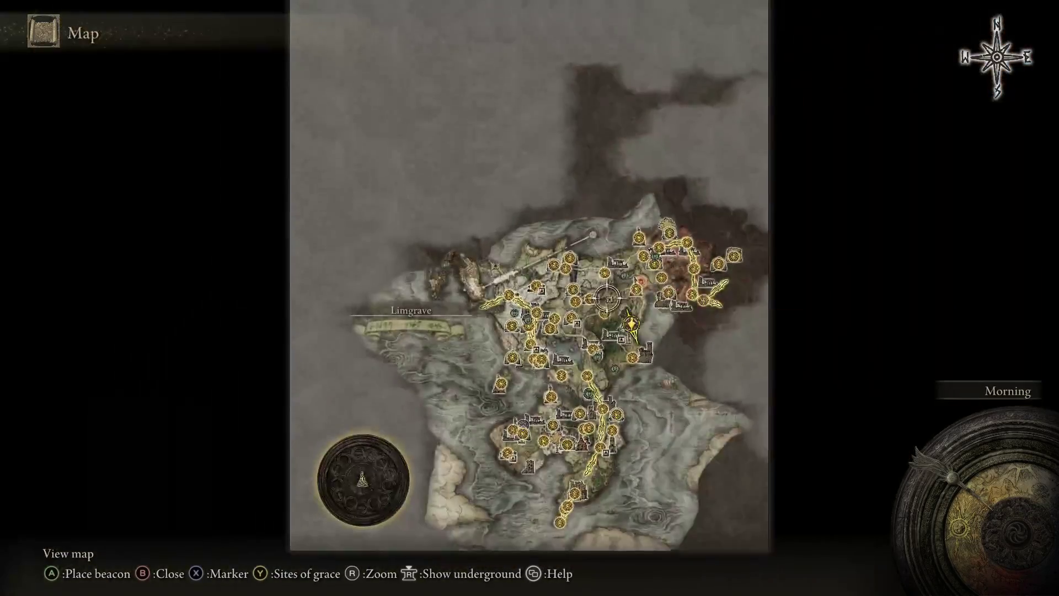
pyautogui.scroll(3, 653, 313)
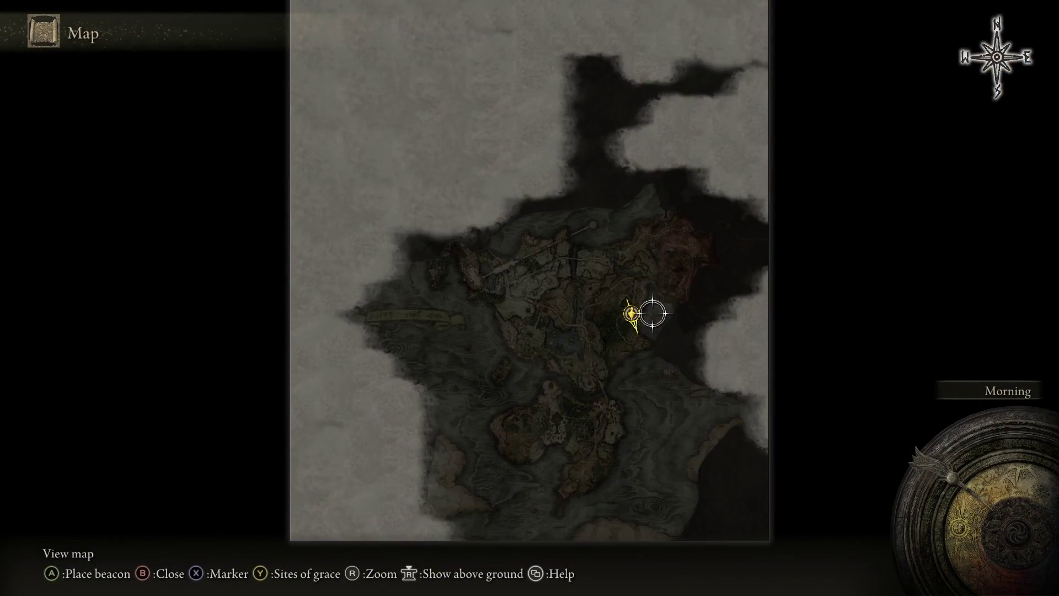
pyautogui.press('Escape')
# Step: Cycle the quick item slot to the Flask of Wondrous Physick while attacking
pyautogui.press('w')
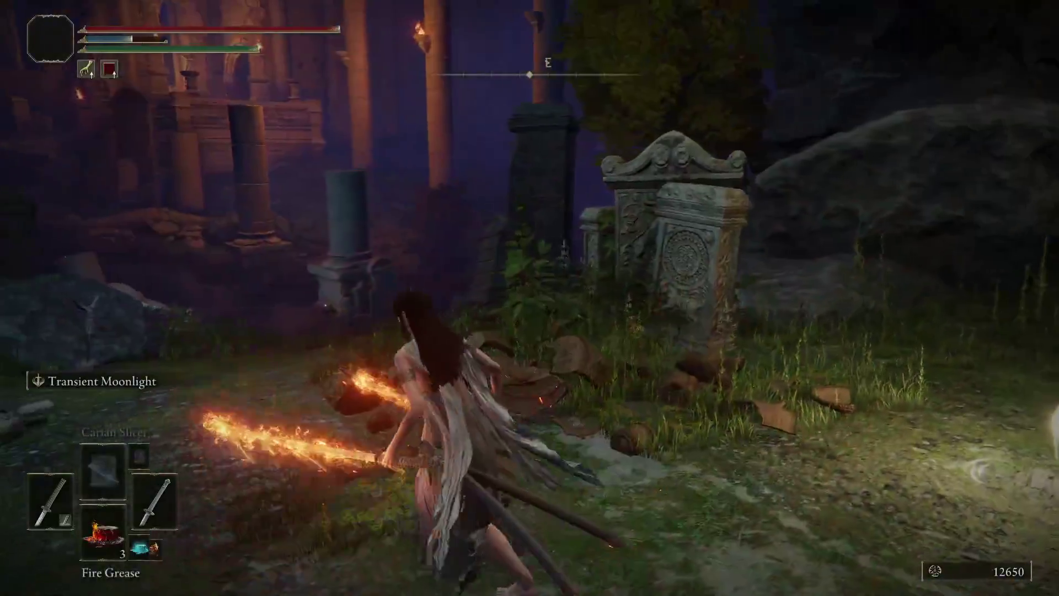
pyautogui.press('w')
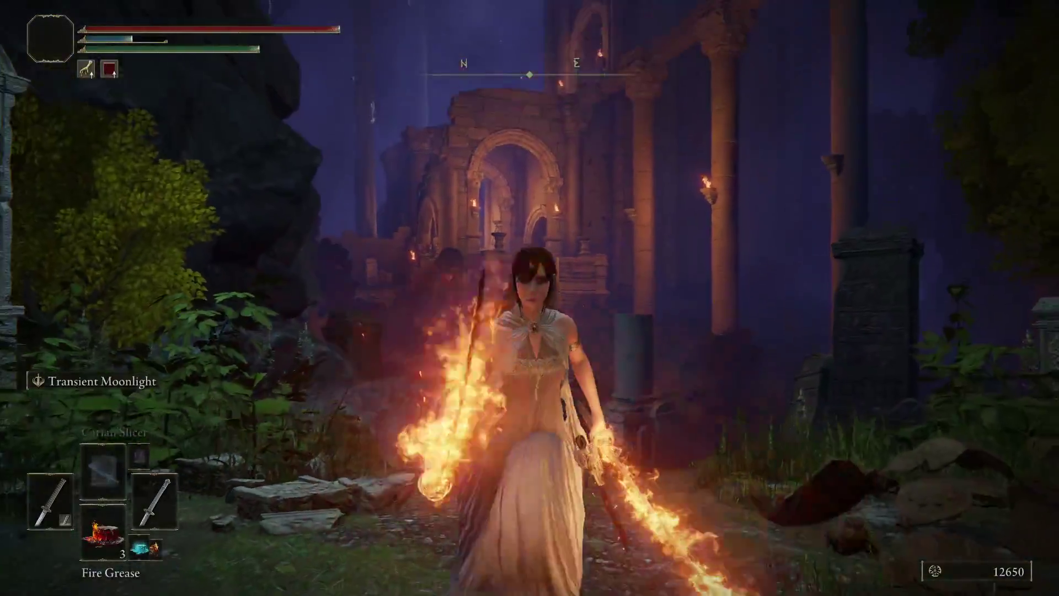
pyautogui.press('w')
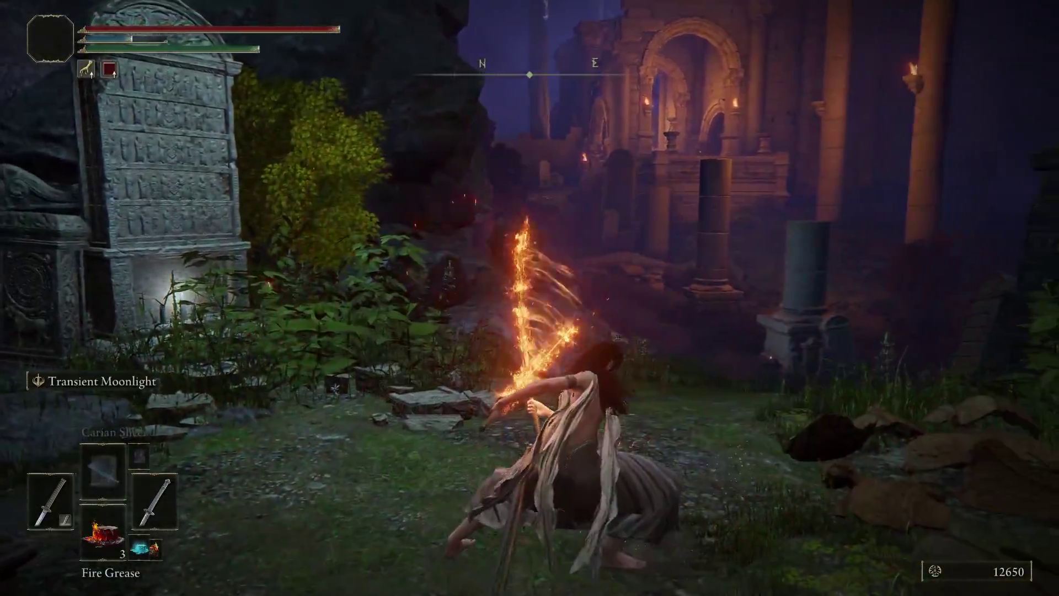
pyautogui.press('w')
pyautogui.press('Down')
pyautogui.press('Down')
pyautogui.press('w')
pyautogui.press('Down')
pyautogui.press('Down')
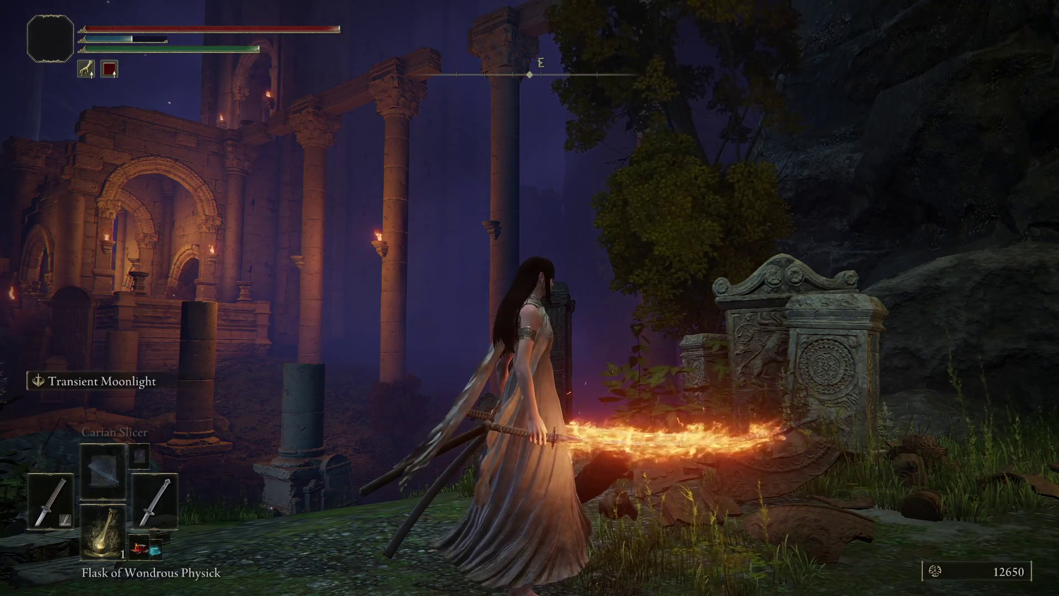
# Step: Quit the game through System > Return to Desktop and confirm
pyautogui.press('Escape')
pyautogui.press('Return')
pyautogui.press('Right')
pyautogui.press('Return')
pyautogui.press('Return')
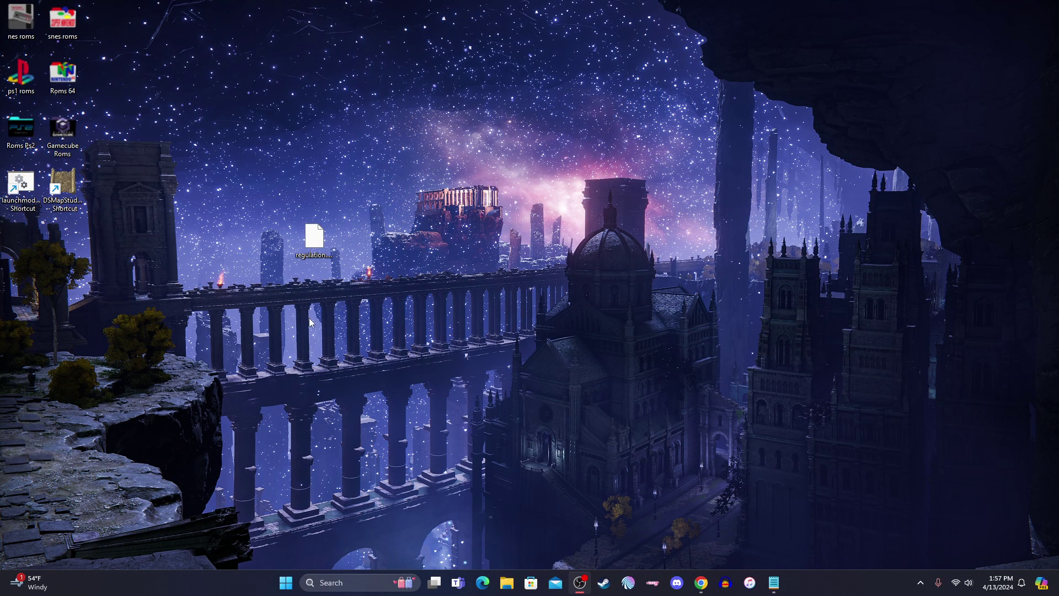
# Step: Browse File Explorer to Z:\SteamLibrary\steamapps\common\ELDEN RING
pyautogui.click(507, 583)
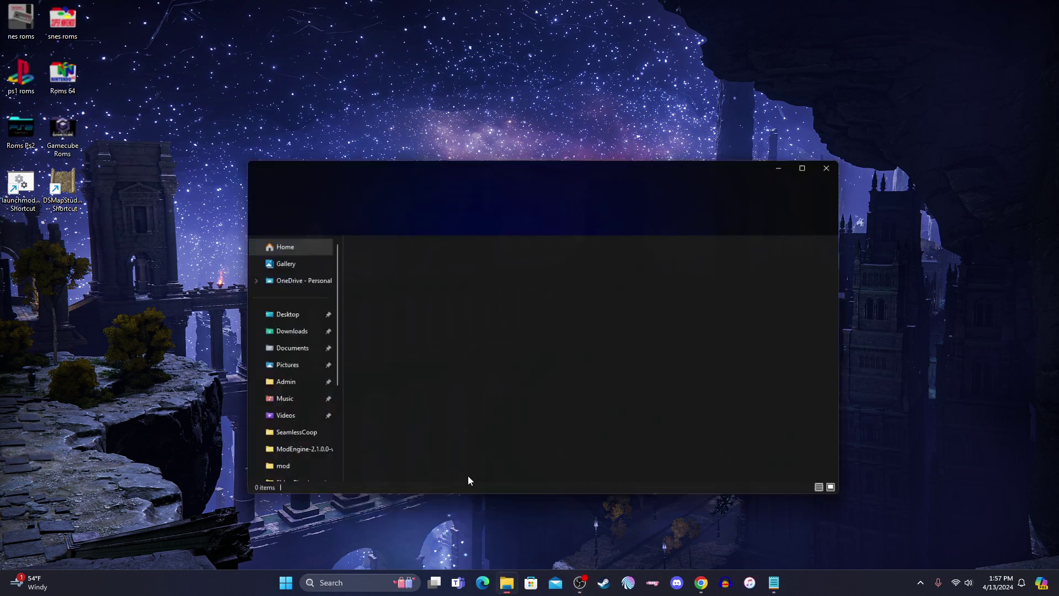
pyautogui.scroll(-3, 298, 466)
pyautogui.click(288, 434)
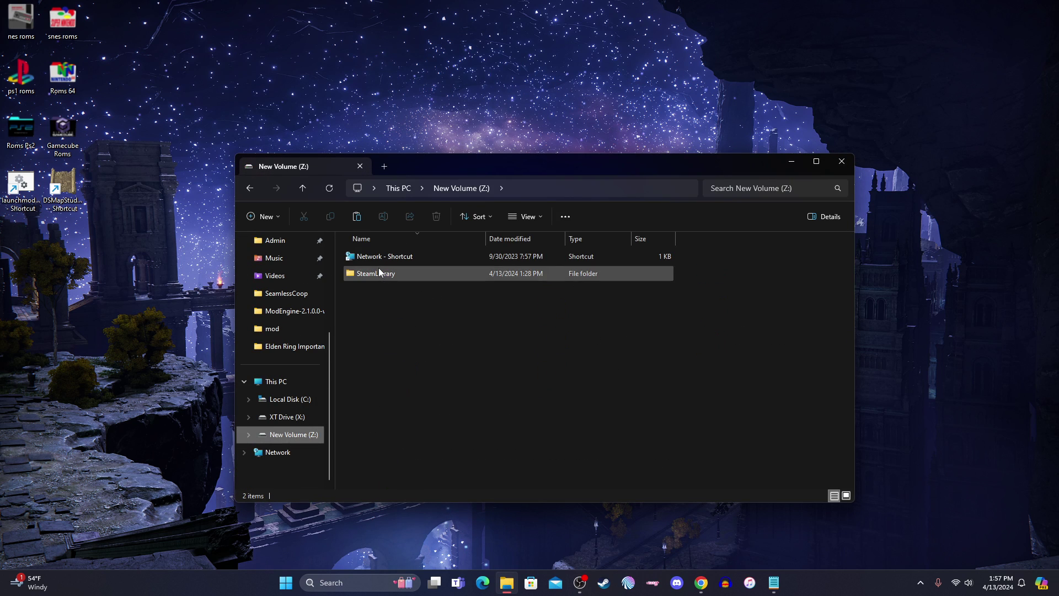
pyautogui.doubleClick(378, 273)
pyautogui.doubleClick(389, 257)
pyautogui.click(402, 259)
pyautogui.doubleClick(403, 260)
pyautogui.doubleClick(410, 306)
# Step: Look through the Game folder, then go back to the ELDEN RING folder
pyautogui.click(400, 256)
pyautogui.doubleClick(400, 256)
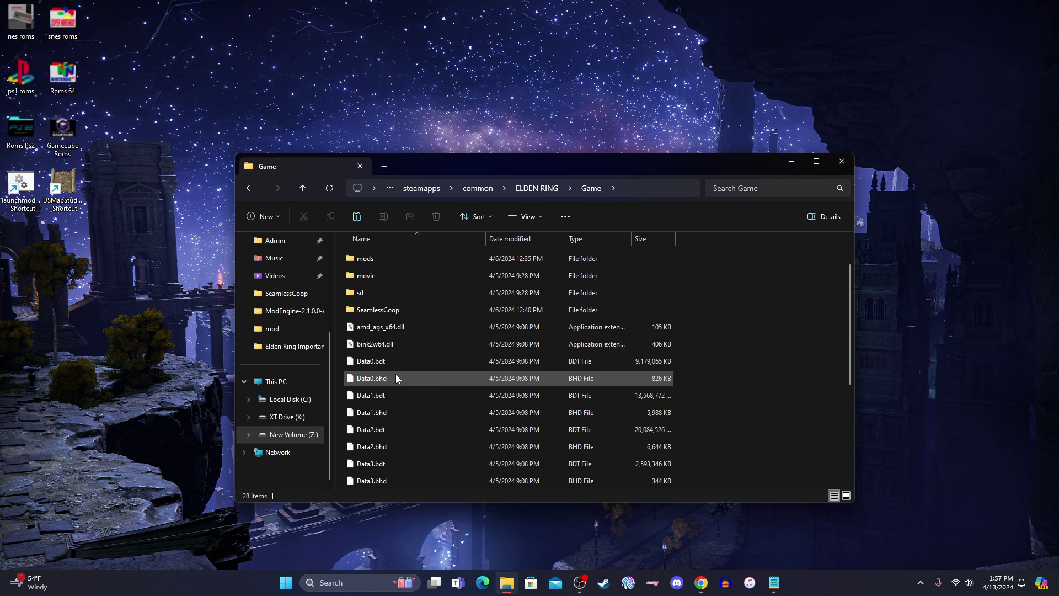
pyautogui.scroll(-1, 424, 347)
pyautogui.scroll(1, 419, 364)
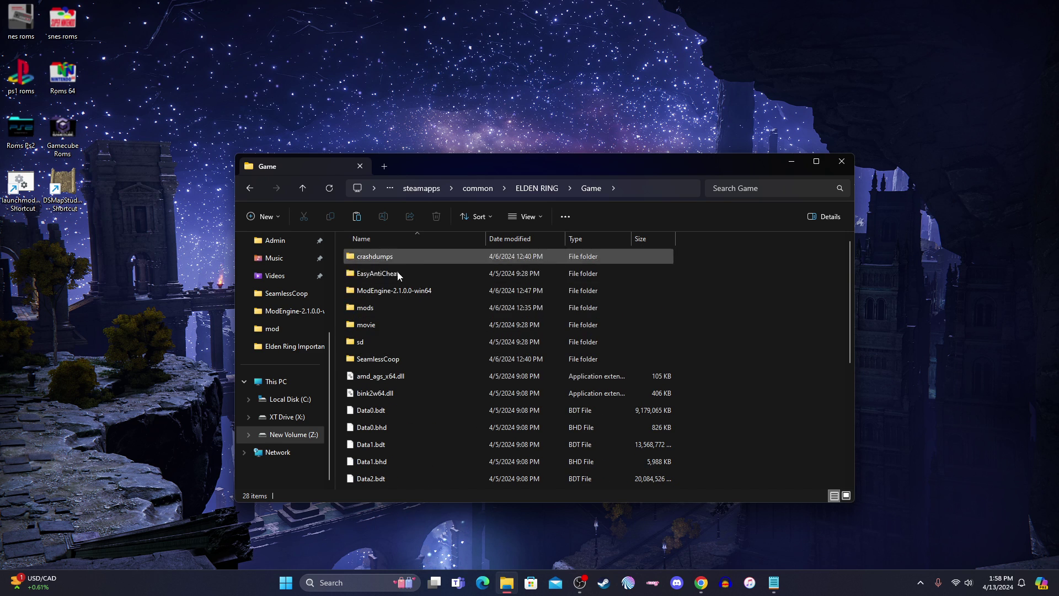
pyautogui.click(251, 189)
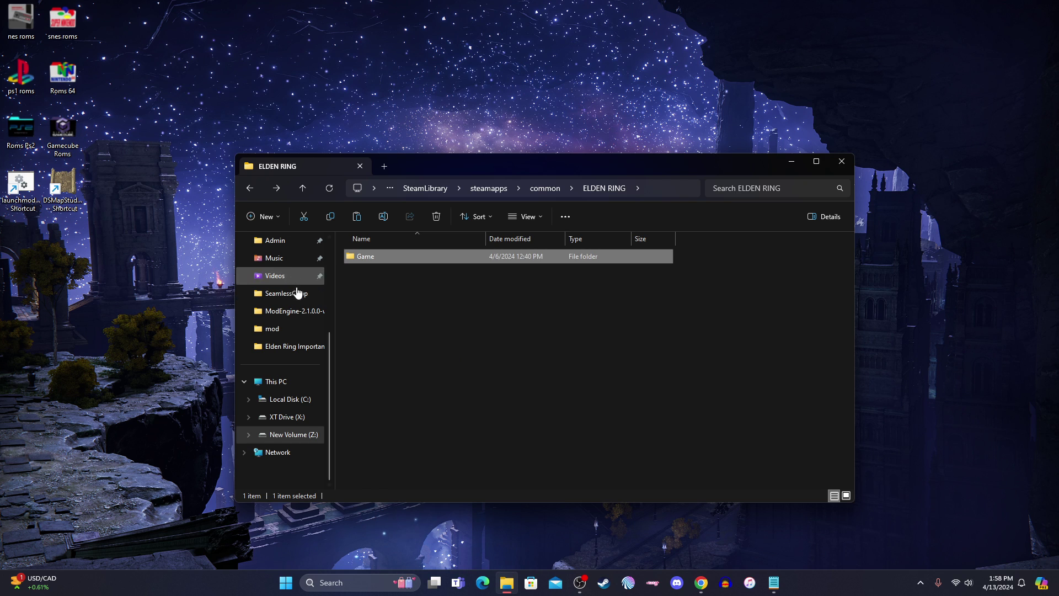
# Step: Browse Game > ModEngine-2.1.0.0-win64 > mod and review its contents, including regulation.bin
pyautogui.click(250, 188)
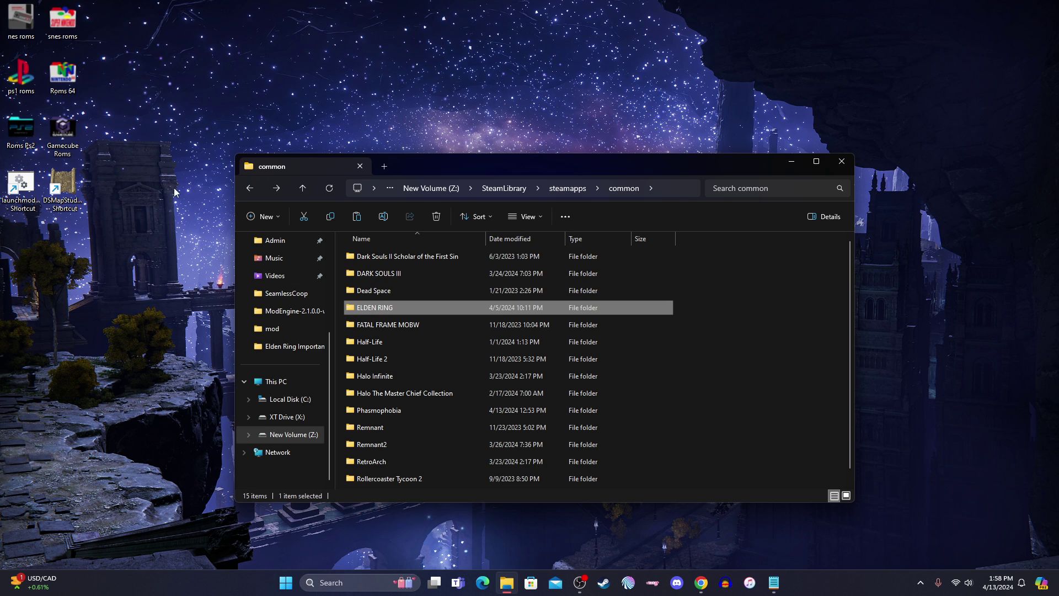
pyautogui.doubleClick(402, 307)
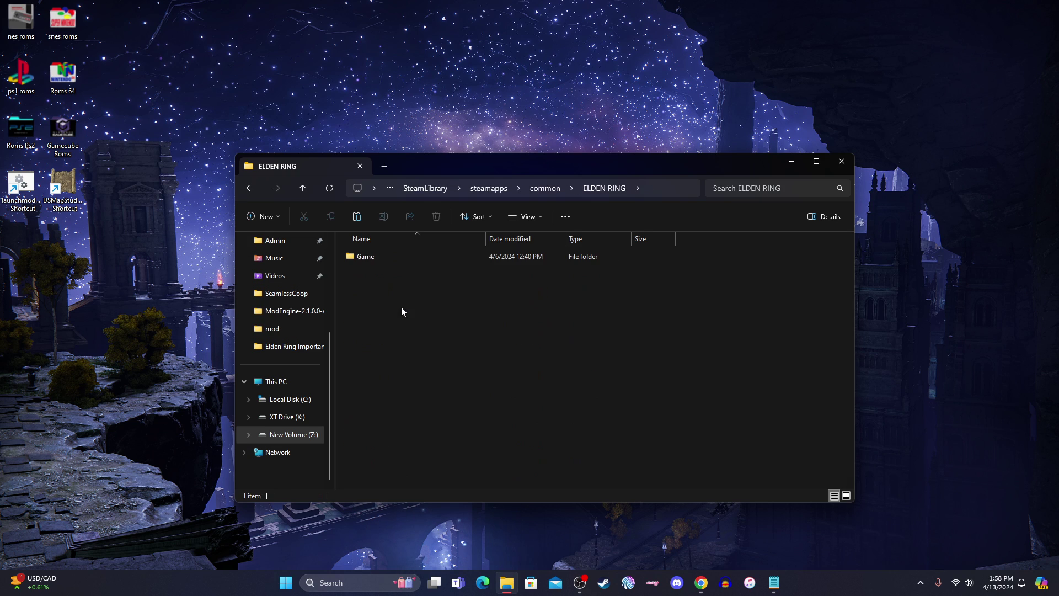
pyautogui.doubleClick(399, 257)
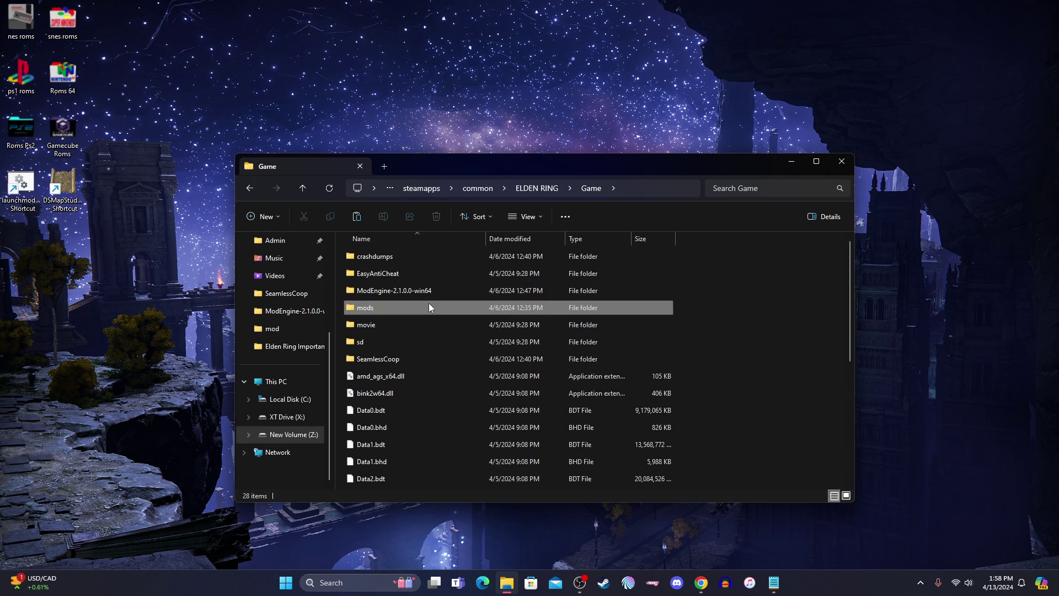
pyautogui.doubleClick(428, 305)
pyautogui.click(256, 191)
pyautogui.doubleClick(405, 286)
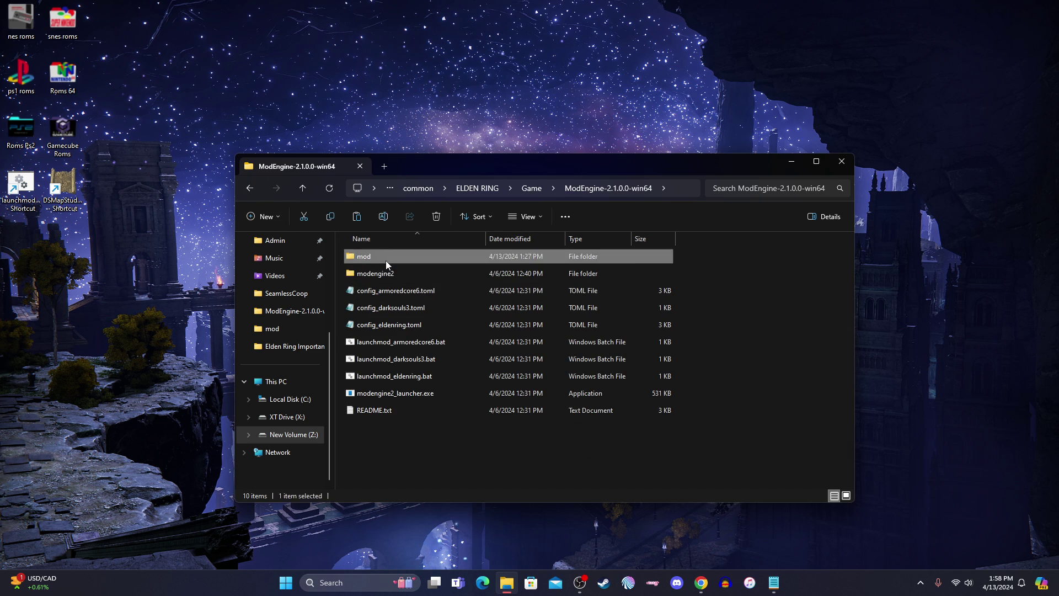
pyautogui.doubleClick(385, 257)
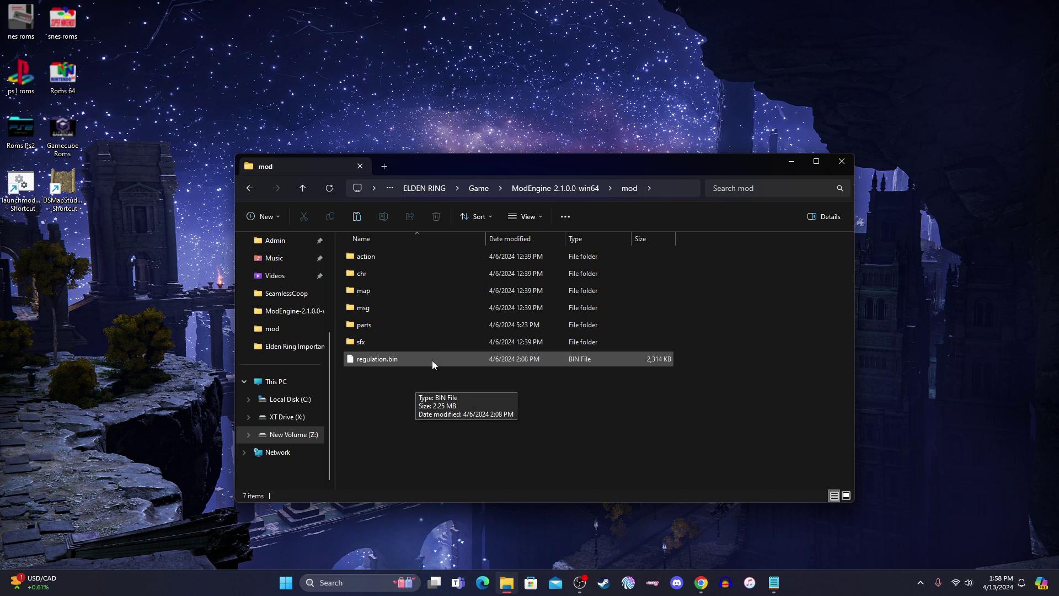
pyautogui.click(20, 187)
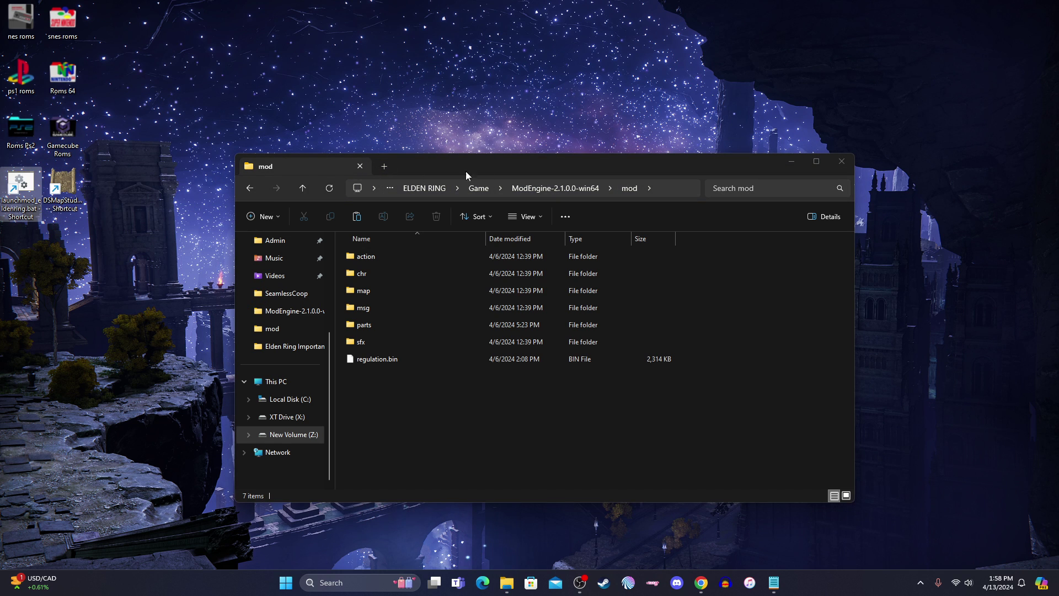
# Step: Close the mod folder window and launch DSMapStudio from its desktop shortcut
pyautogui.click(841, 162)
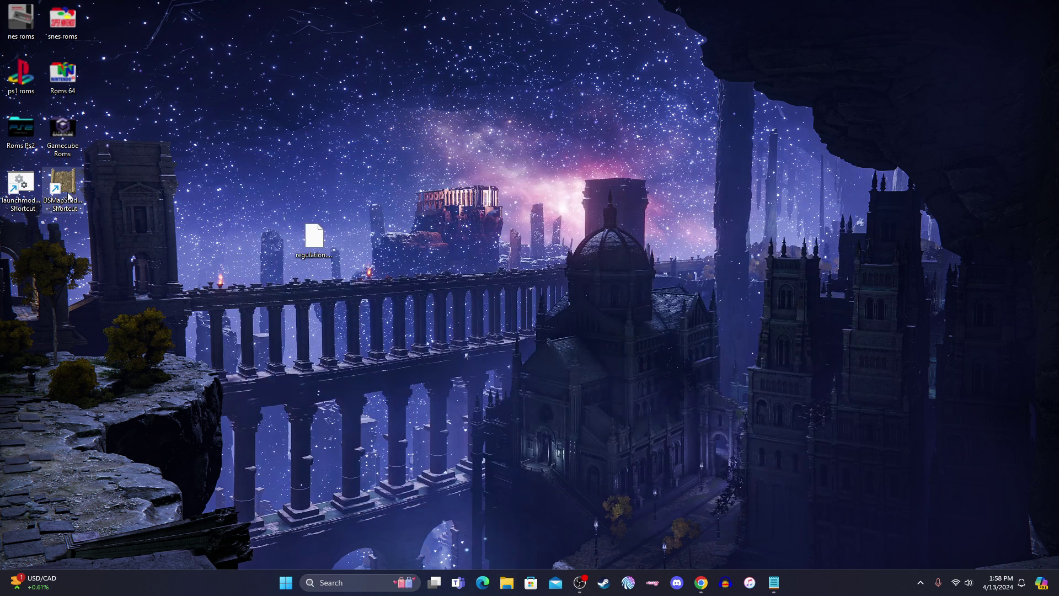
pyautogui.doubleClick(69, 196)
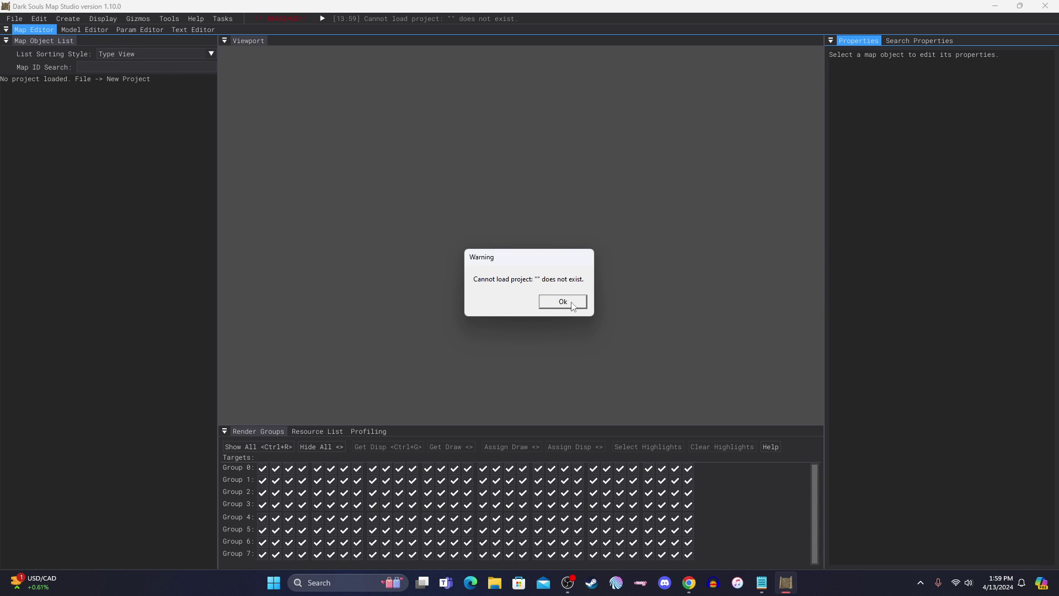
# Step: Dismiss the cannot-load-project warning and bring up Map Studio's File menu
pyautogui.click(572, 305)
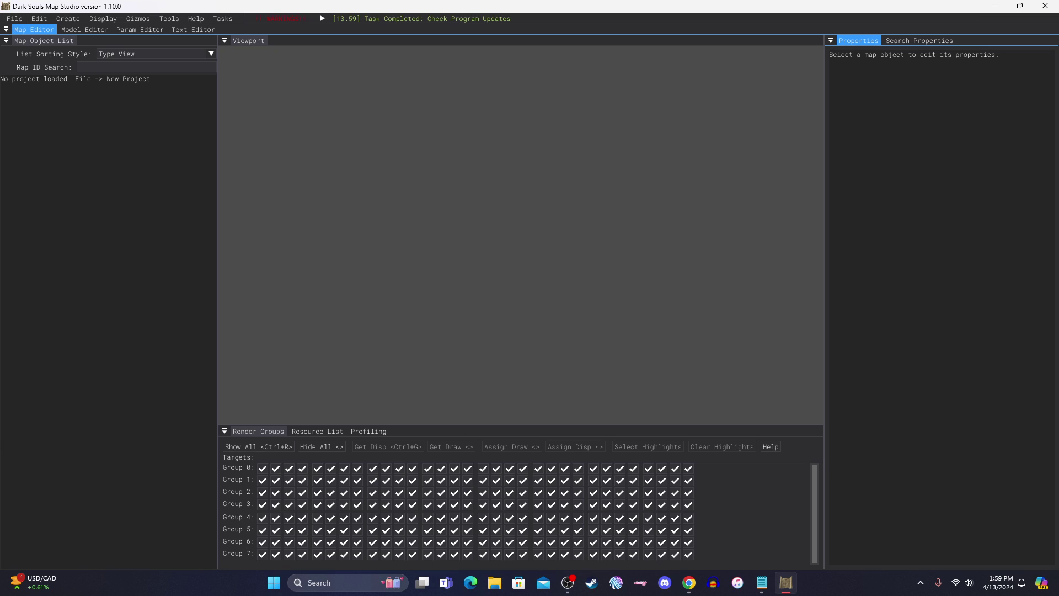
pyautogui.hotkey('alt', 'Tab')
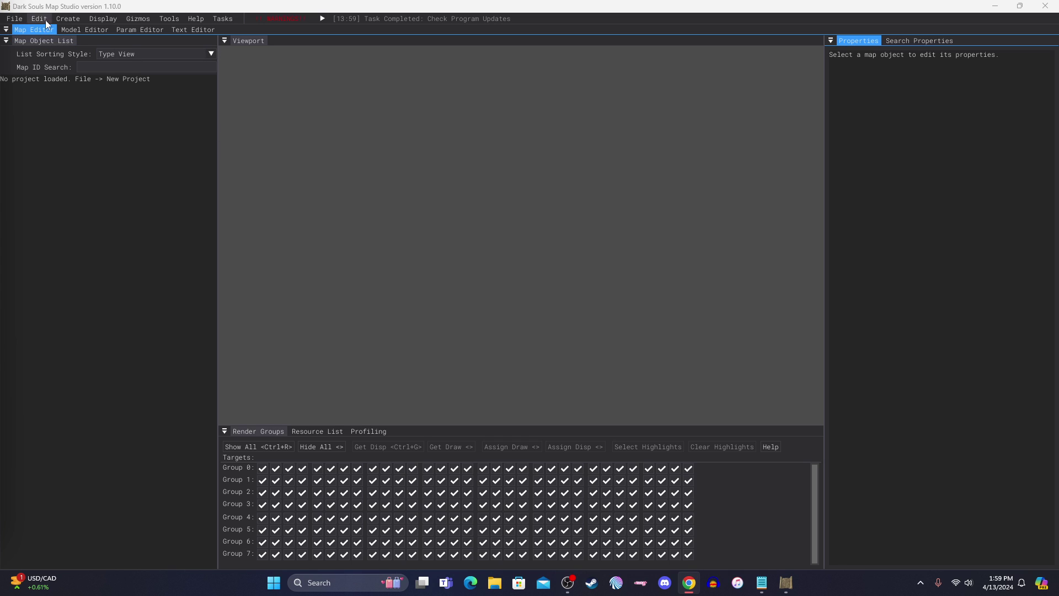
pyautogui.click(12, 20)
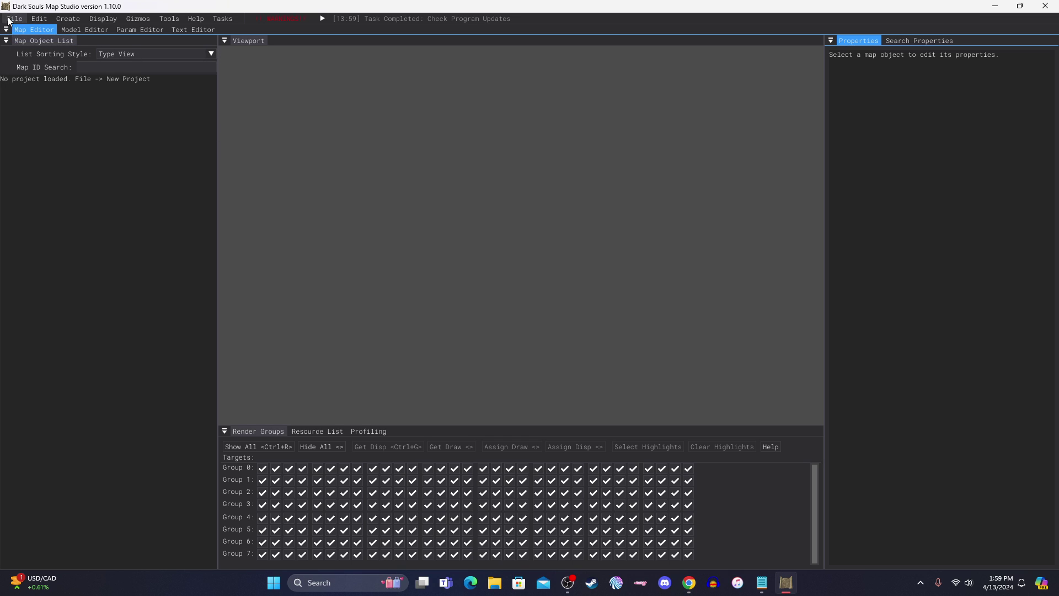
pyautogui.click(12, 19)
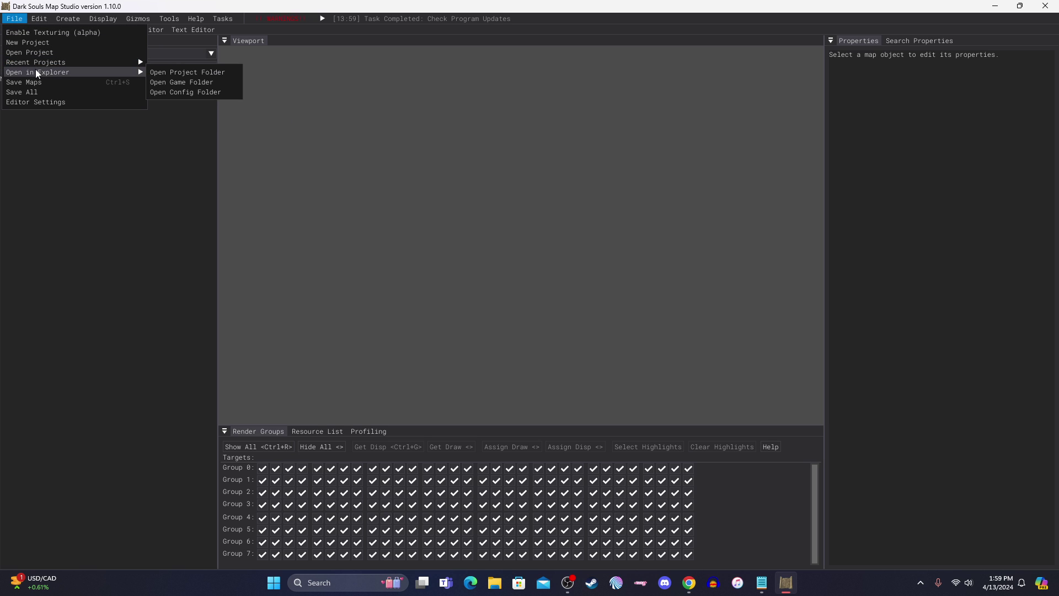
pyautogui.moveTo(67, 77)
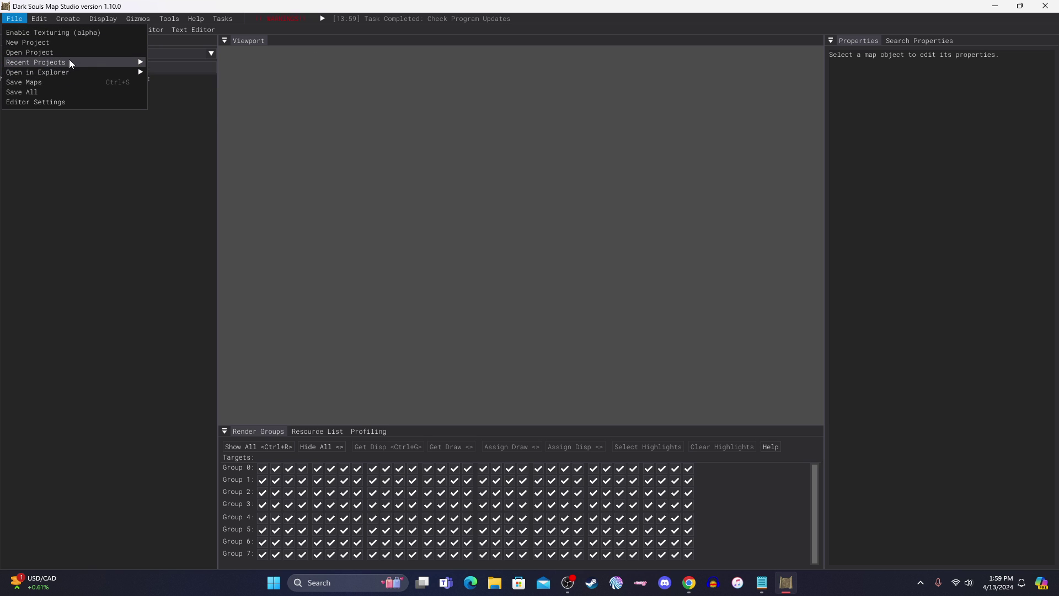
# Step: Start a new project named main with the ModEngine-2.1.0.0-win64 mod folder as its directory
pyautogui.click(70, 42)
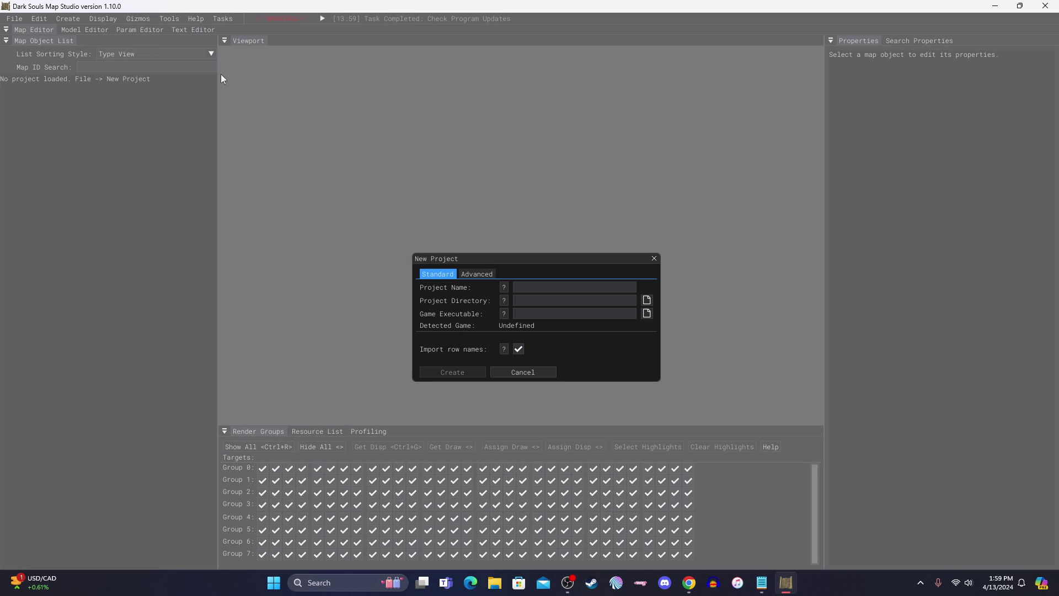
pyautogui.click(534, 299)
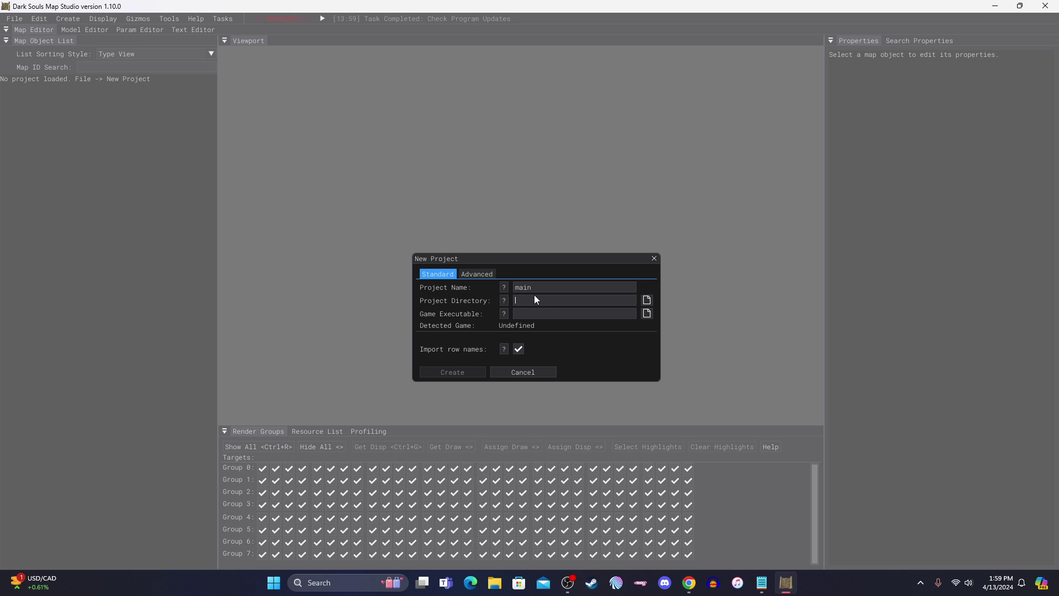
pyautogui.click(647, 301)
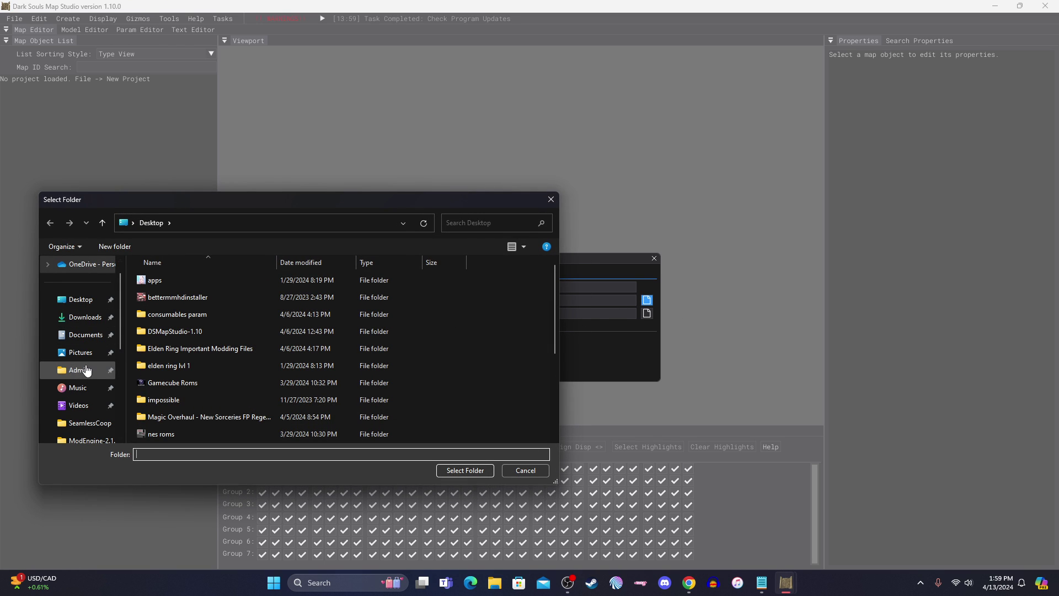
pyautogui.scroll(-3, 88, 386)
pyautogui.click(88, 387)
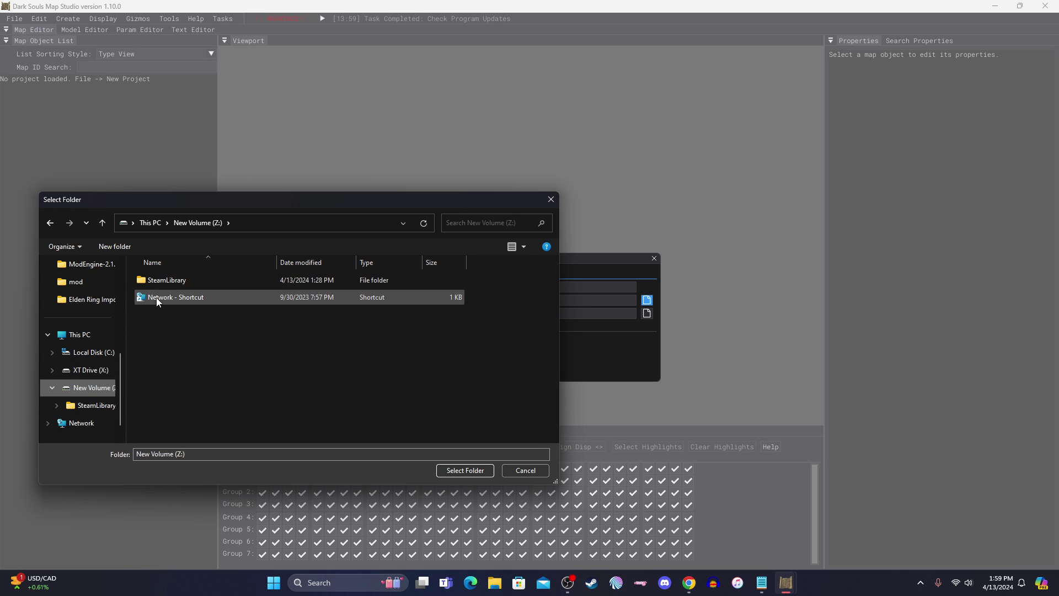
pyautogui.doubleClick(160, 280)
pyautogui.doubleClick(177, 279)
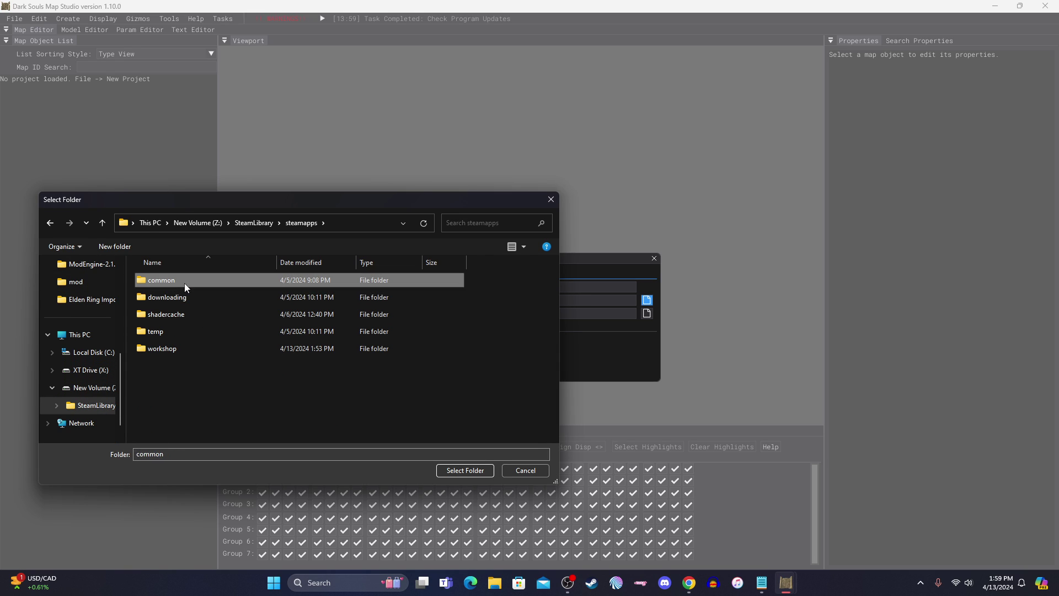
pyautogui.doubleClick(184, 282)
pyautogui.doubleClick(188, 331)
pyautogui.doubleClick(188, 279)
pyautogui.doubleClick(191, 312)
pyautogui.doubleClick(183, 281)
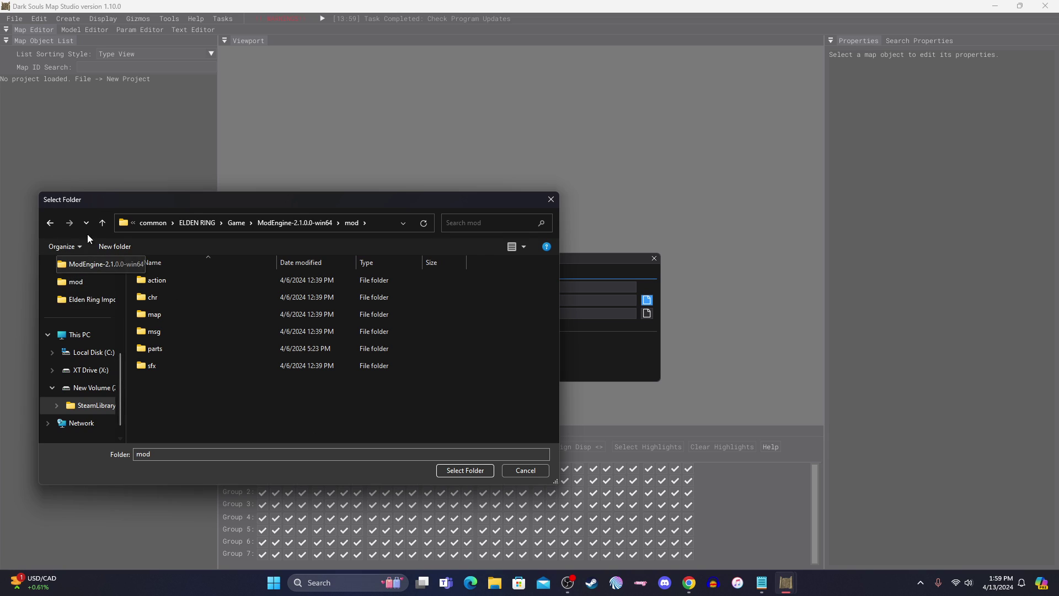
pyautogui.click(50, 223)
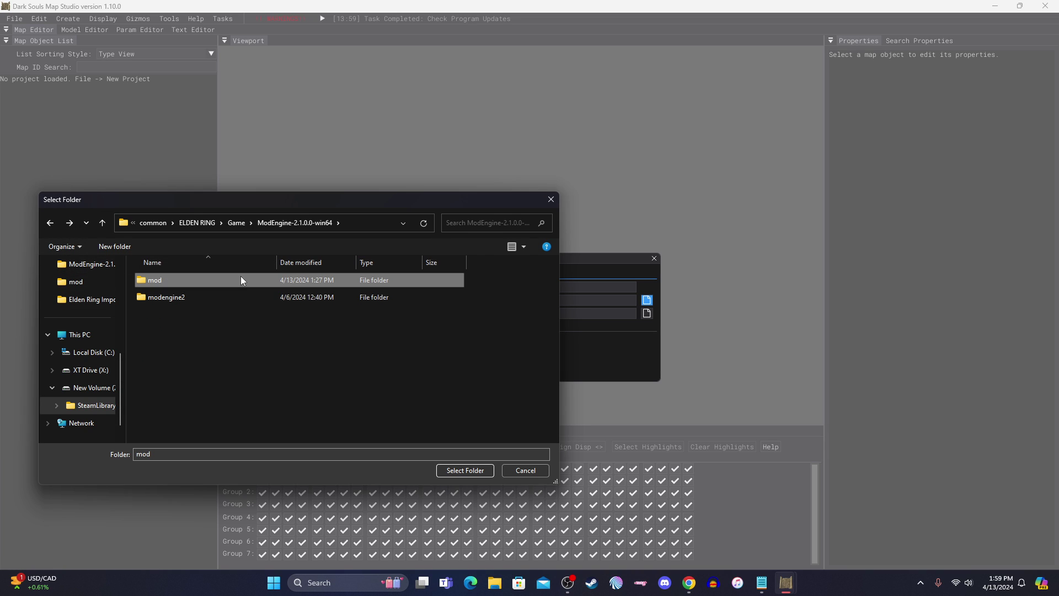
pyautogui.click(466, 470)
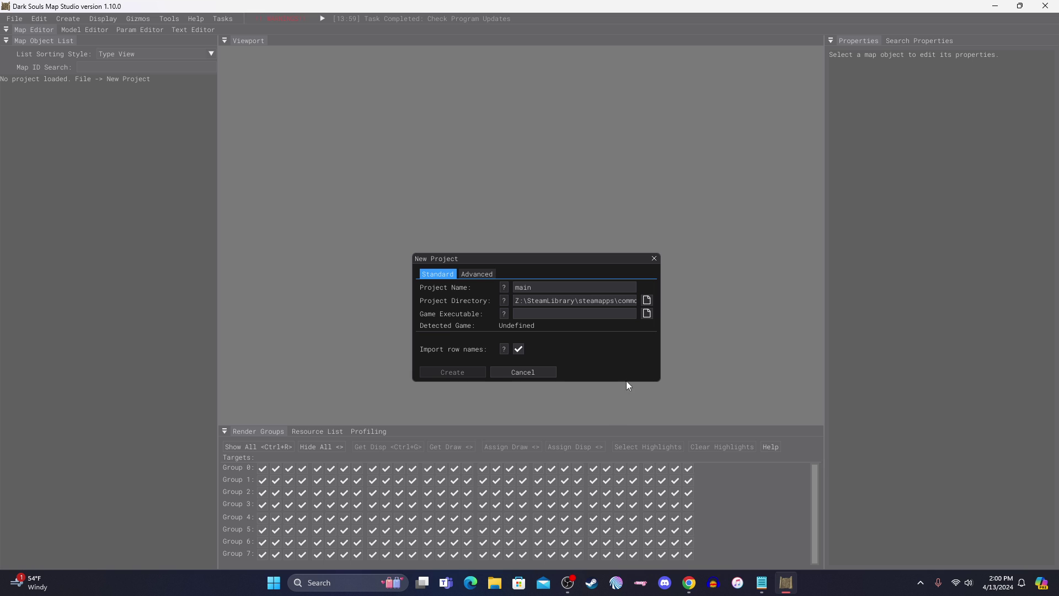
# Step: Set the Game Executable to ELDEN RING\Game\eldenring.exe and create the project
pyautogui.click(647, 313)
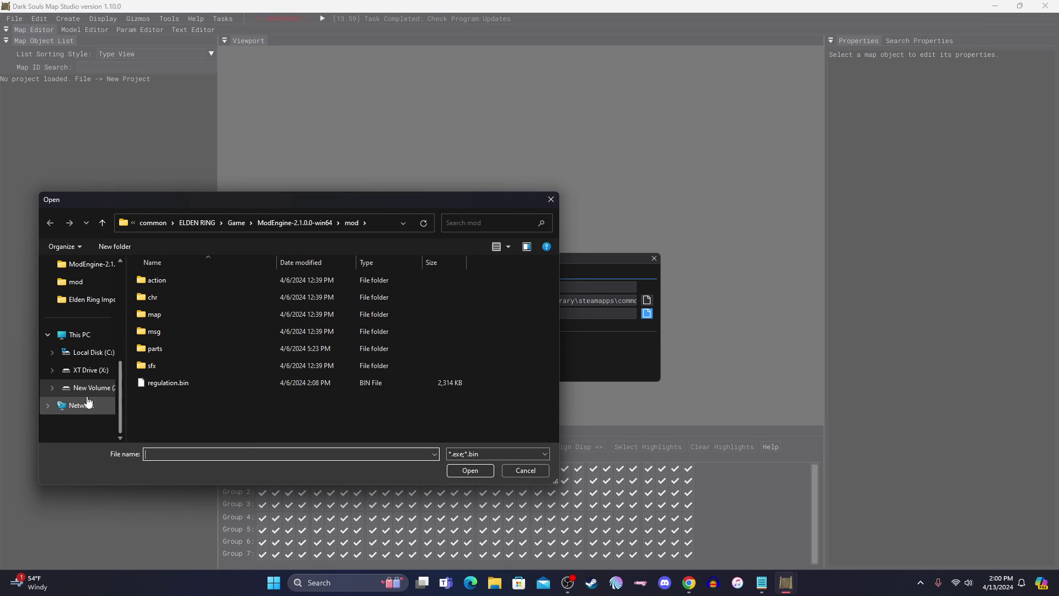
pyautogui.click(84, 404)
pyautogui.doubleClick(167, 281)
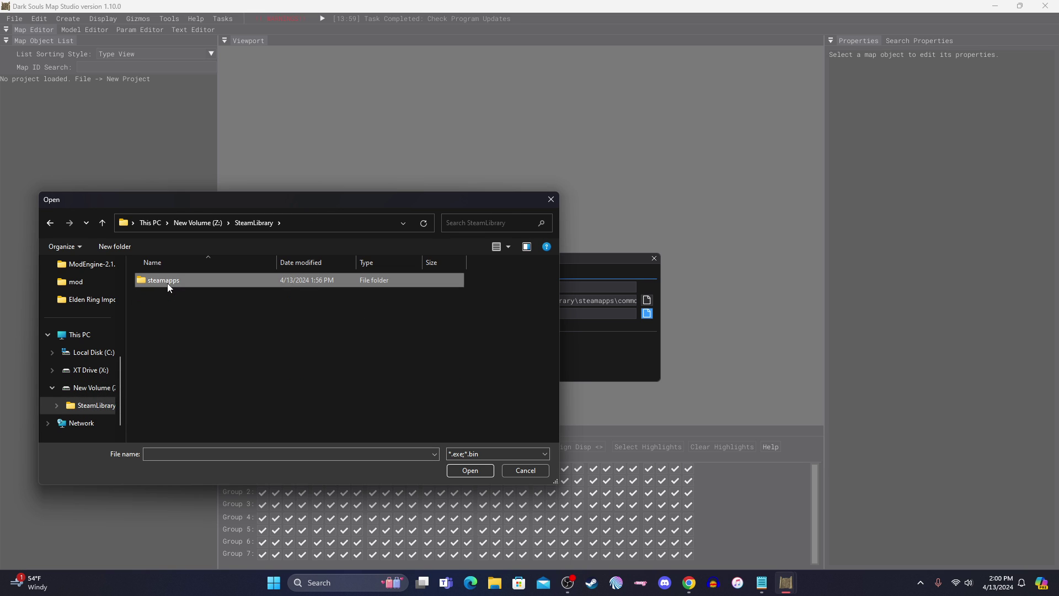
pyautogui.doubleClick(167, 281)
pyautogui.doubleClick(167, 281)
pyautogui.doubleClick(187, 332)
pyautogui.doubleClick(197, 280)
pyautogui.scroll(-1, 220, 315)
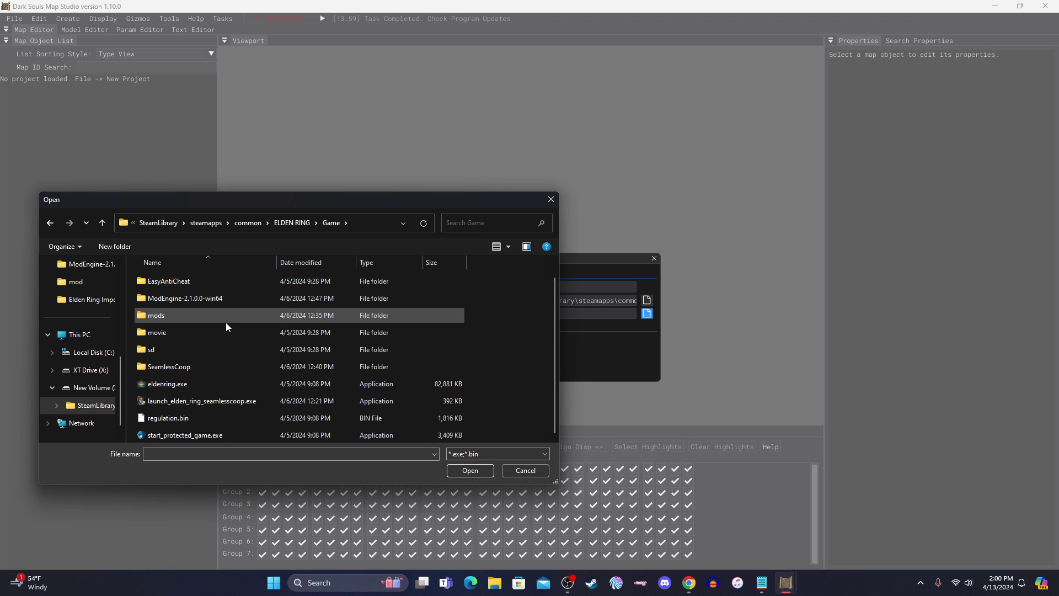
pyautogui.click(195, 384)
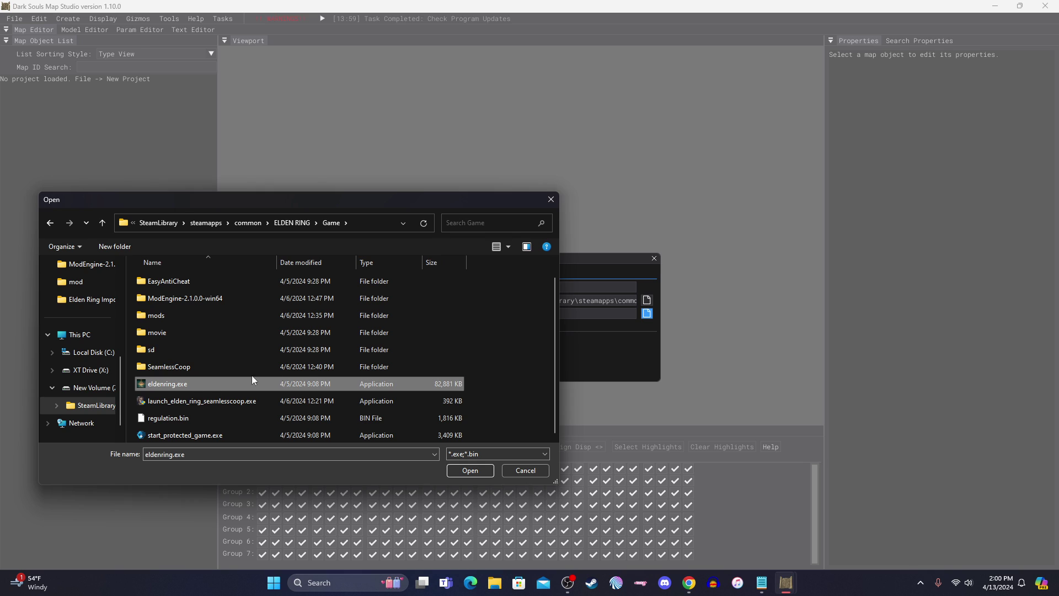
pyautogui.click(461, 469)
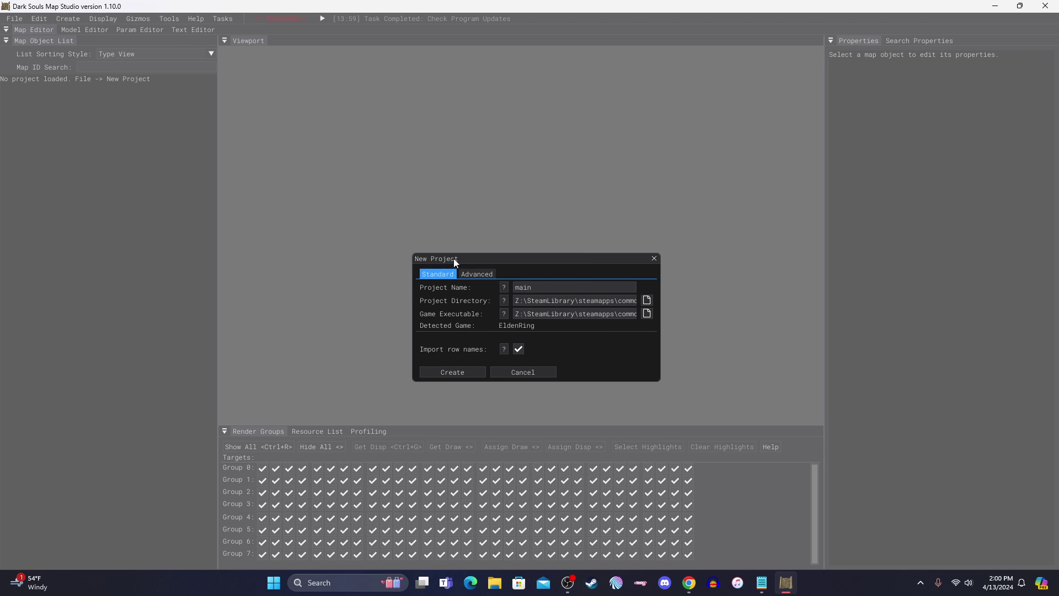
pyautogui.click(468, 373)
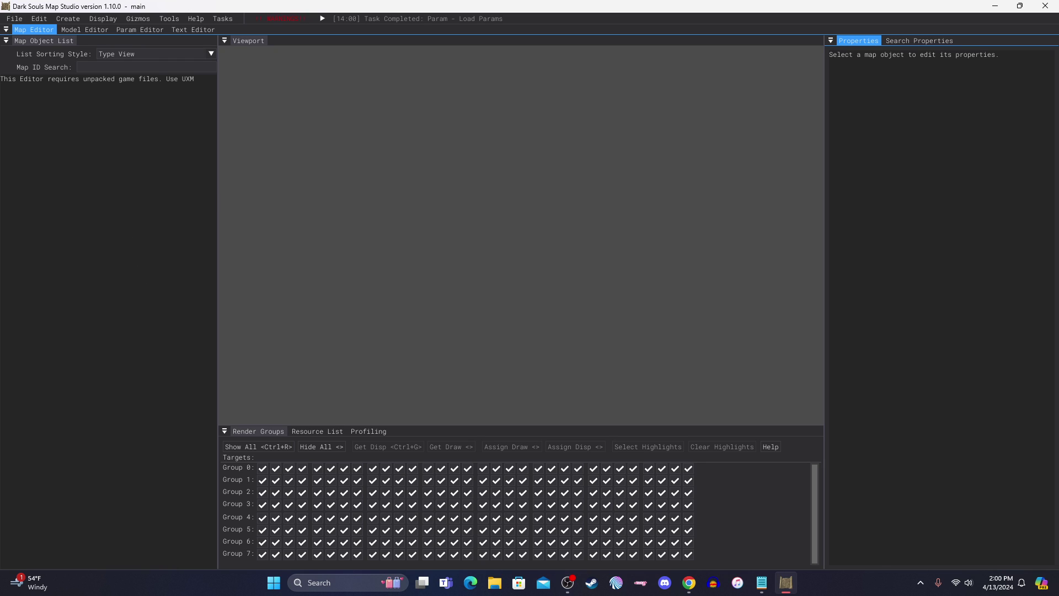
# Step: Switch to the web browser and then back to Map Studio
pyautogui.hotkey('alt', 'Tab')
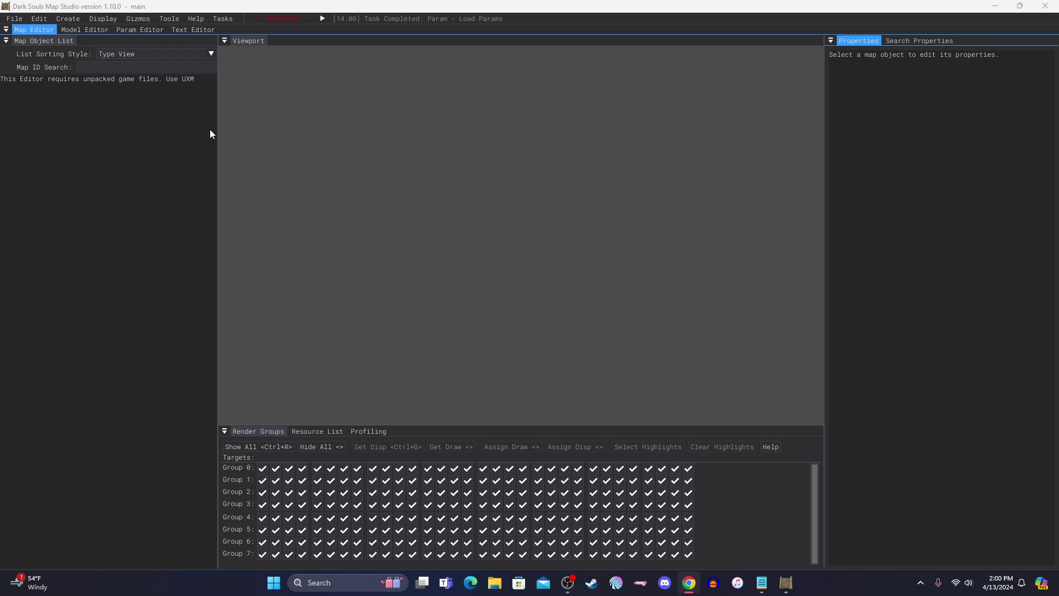
pyautogui.click(21, 20)
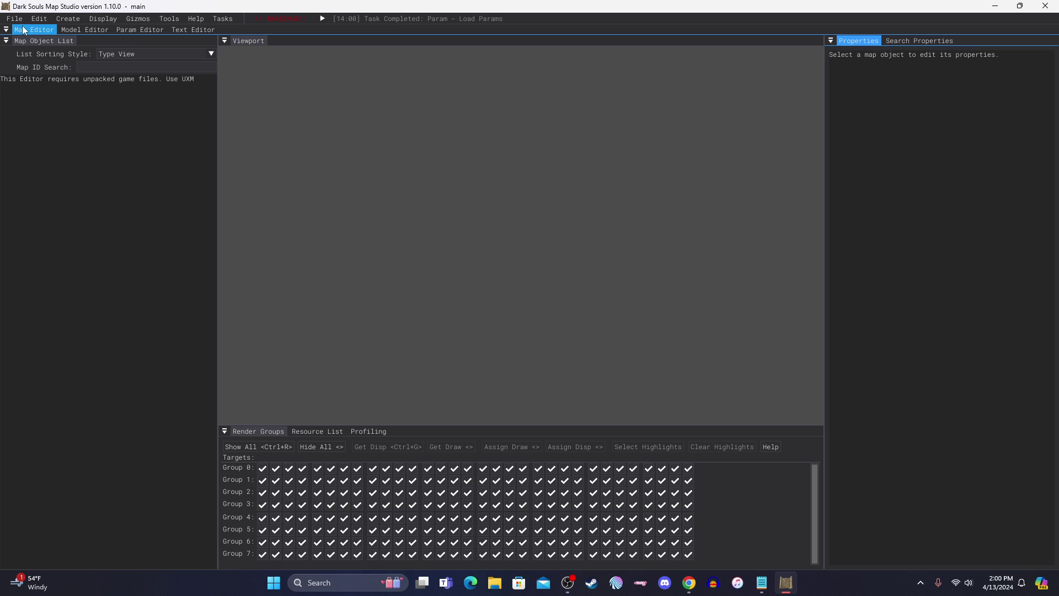
pyautogui.click(139, 30)
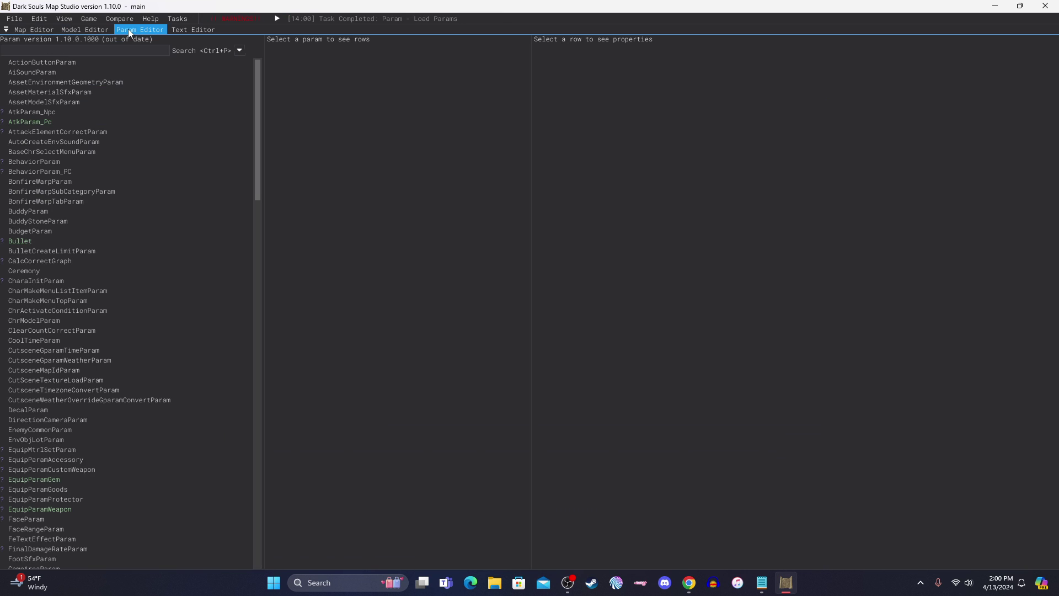
pyautogui.scroll(-7, 109, 253)
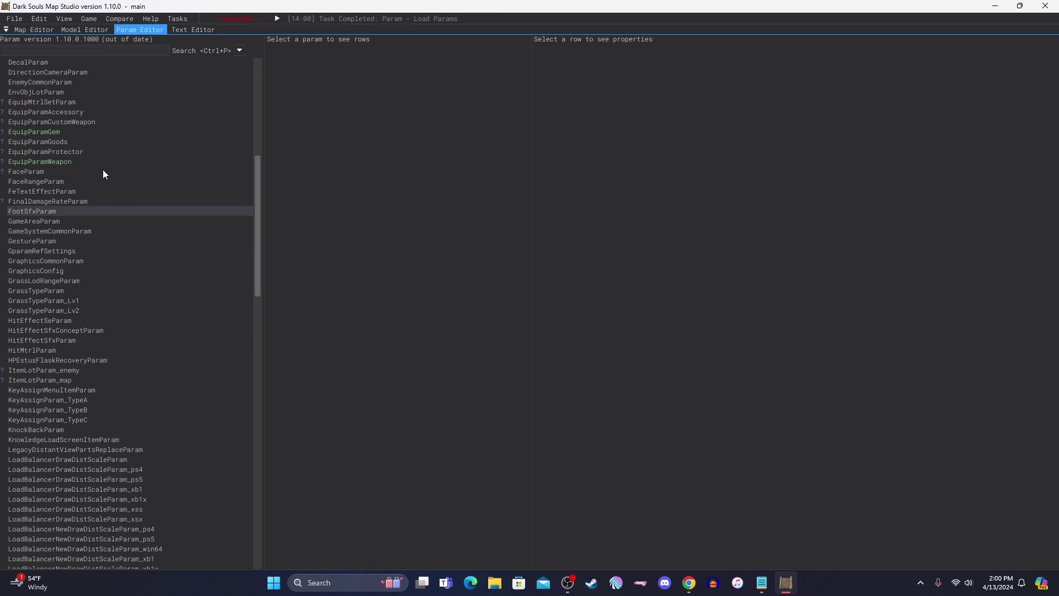
pyautogui.scroll(-1, 52, 197)
pyautogui.scroll(2, 110, 188)
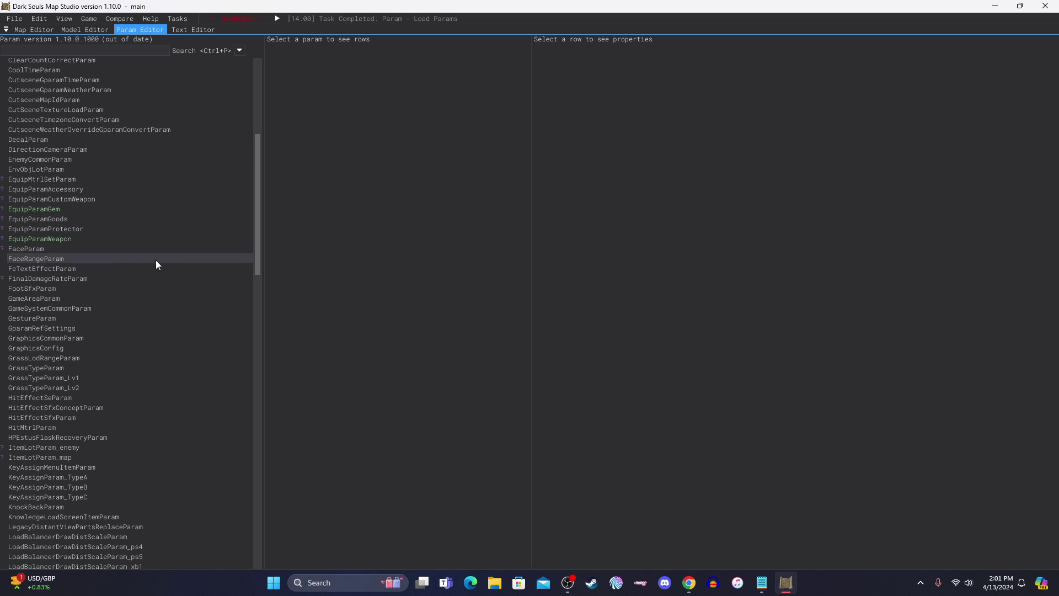
pyautogui.moveTo(257, 203); pyautogui.dragTo(243, 433)
pyautogui.scroll(-3, 84, 472)
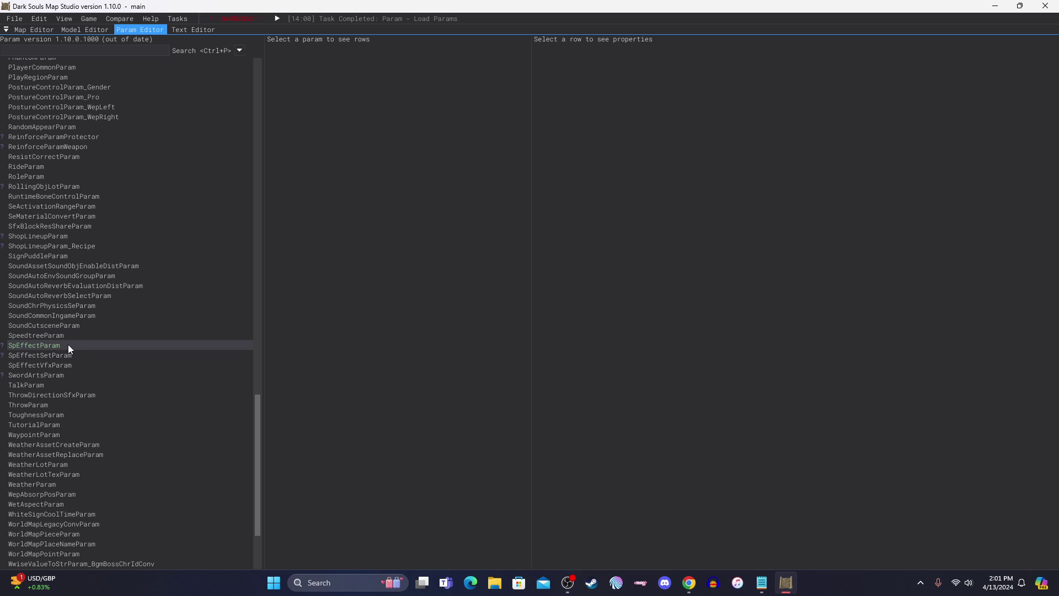
pyautogui.moveTo(255, 425); pyautogui.dragTo(267, 78)
pyautogui.scroll(-1, 172, 234)
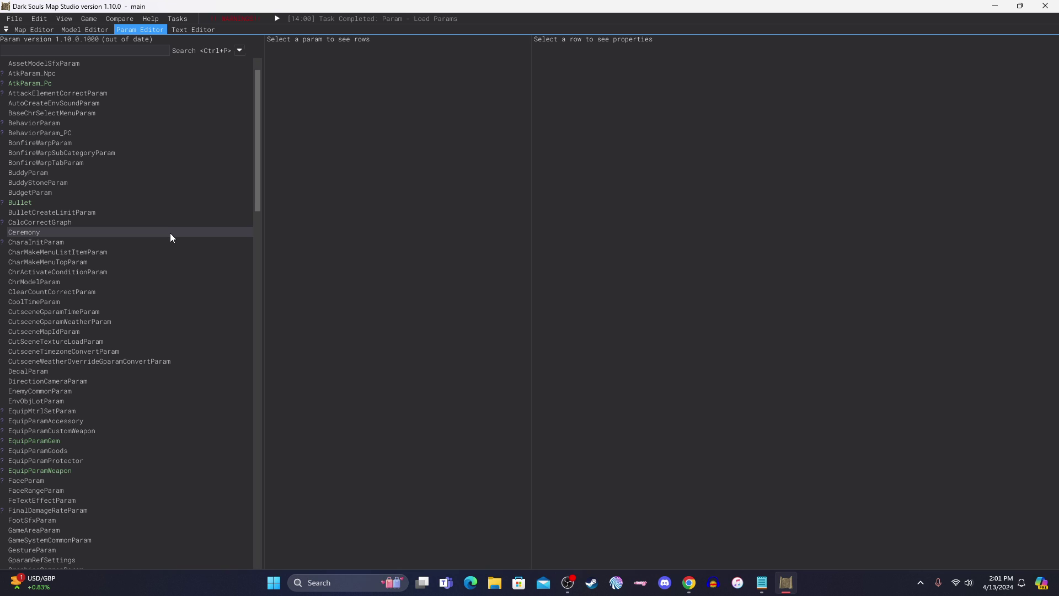
pyautogui.scroll(1, 190, 221)
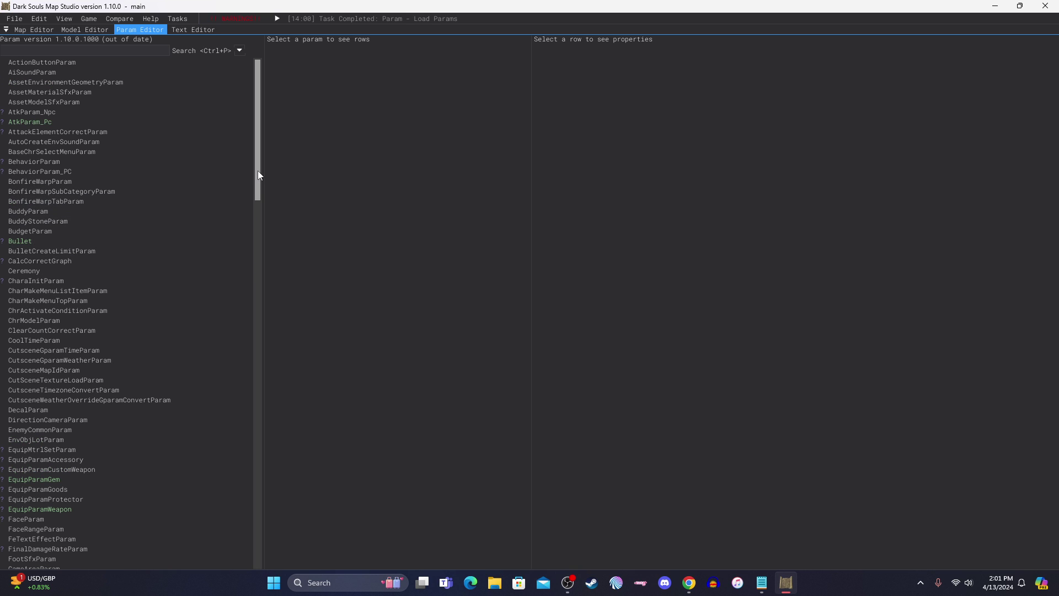
pyautogui.moveTo(260, 159); pyautogui.dragTo(258, 183)
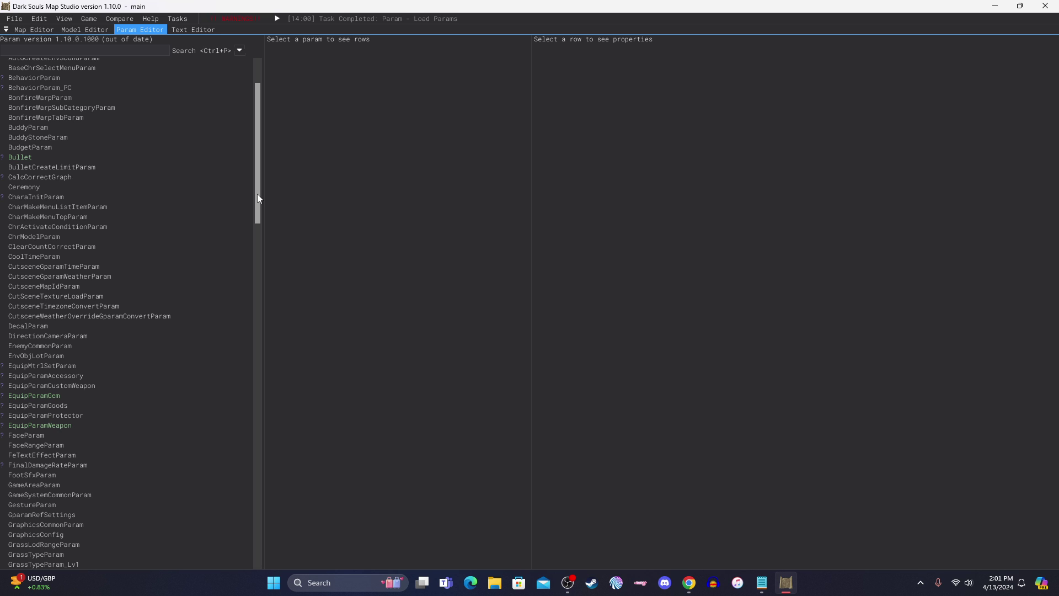
pyautogui.moveTo(257, 207); pyautogui.dragTo(264, 136)
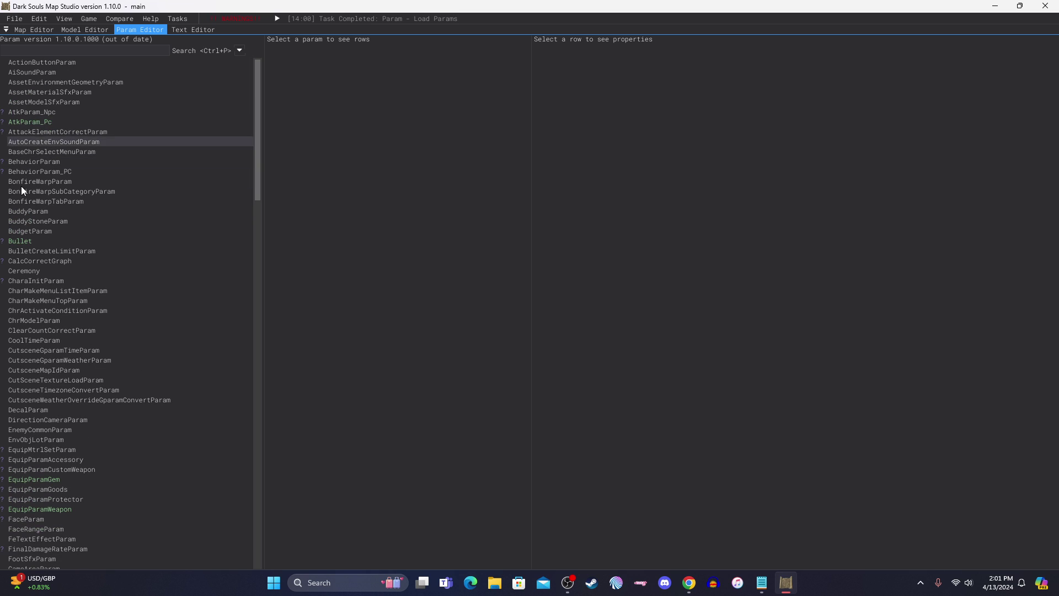
pyautogui.write('modified')
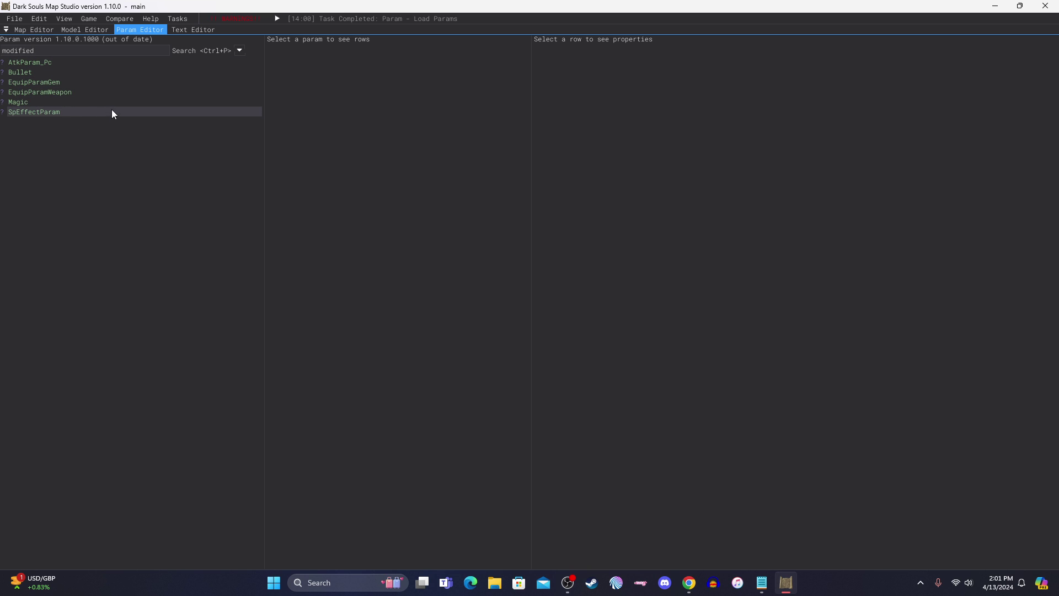
pyautogui.press('BackSpace')
pyautogui.press('BackSpace')
pyautogui.press('BackSpace')
pyautogui.press('BackSpace')
pyautogui.press('BackSpace')
pyautogui.press('BackSpace')
pyautogui.press('BackSpace')
pyautogui.press('BackSpace')
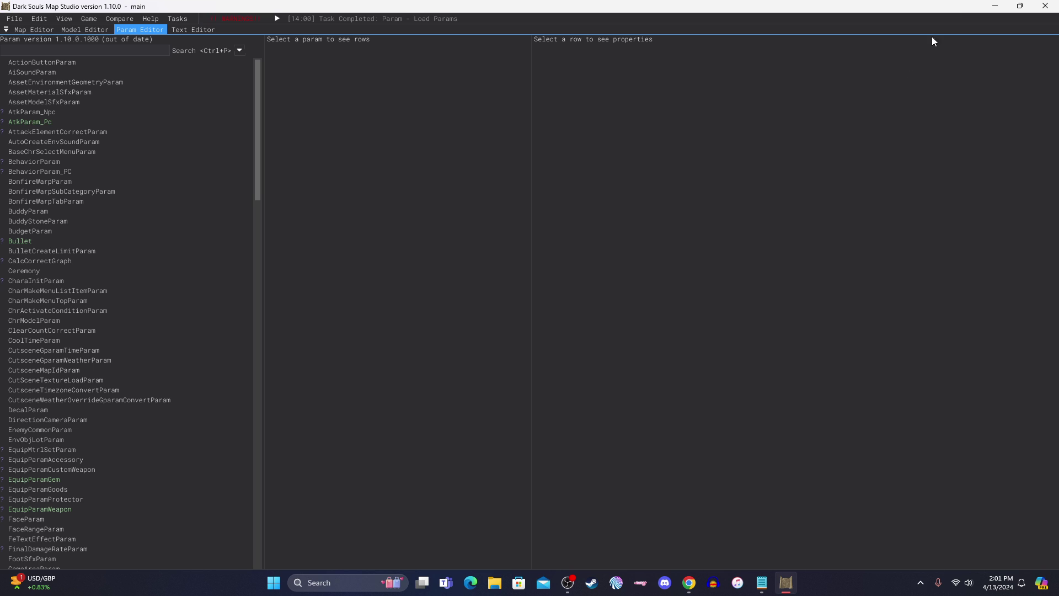
# Step: Minimize Map Studio, reposition regulation.bin, and create a desktop folder named unlimited
pyautogui.click(995, 6)
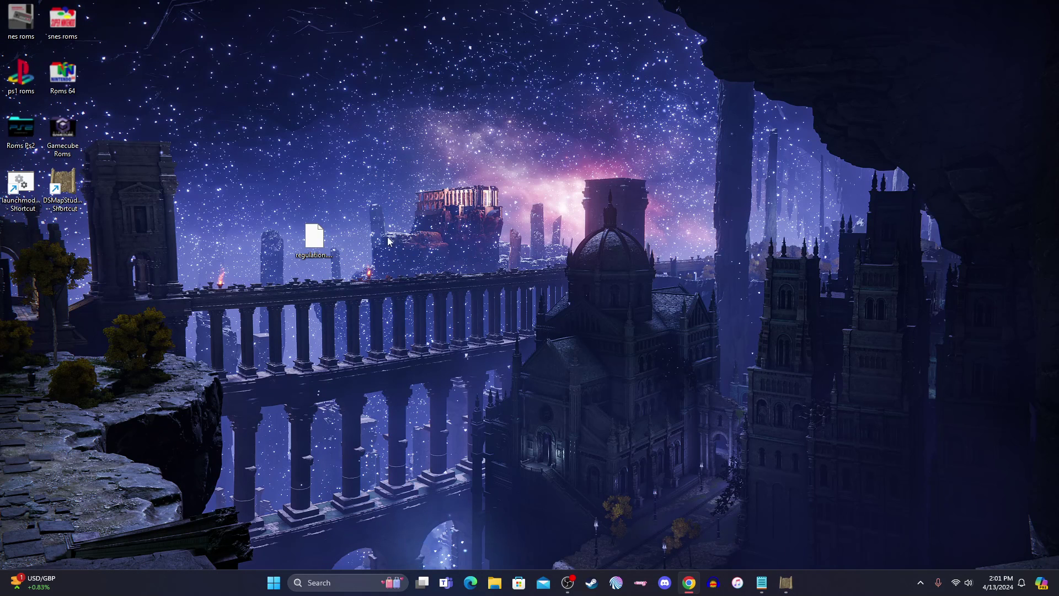
pyautogui.moveTo(280, 220); pyautogui.dragTo(408, 284)
pyautogui.moveTo(313, 238); pyautogui.dragTo(205, 253)
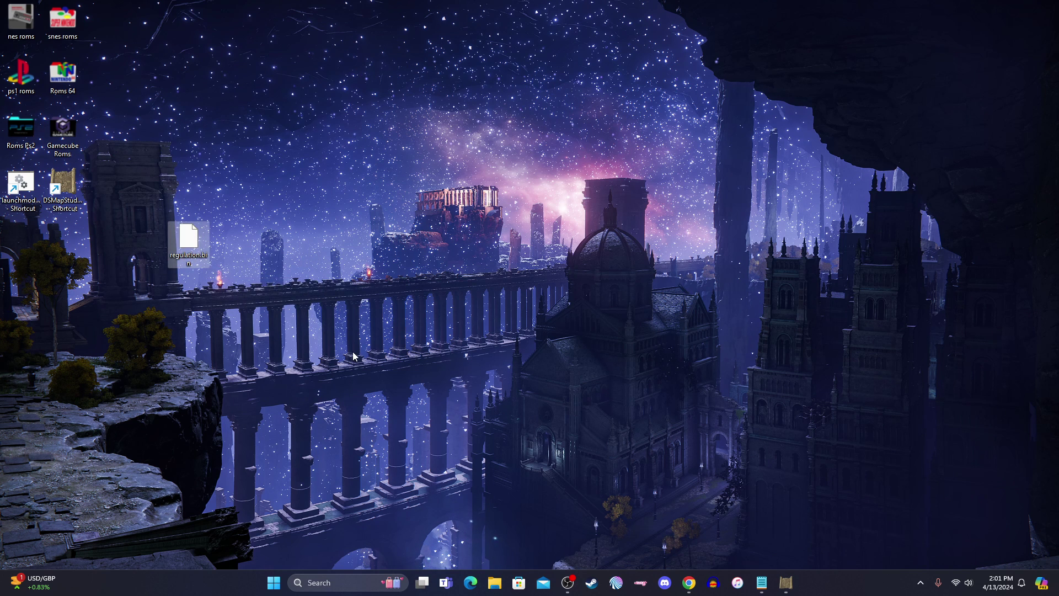
pyautogui.rightClick(136, 309)
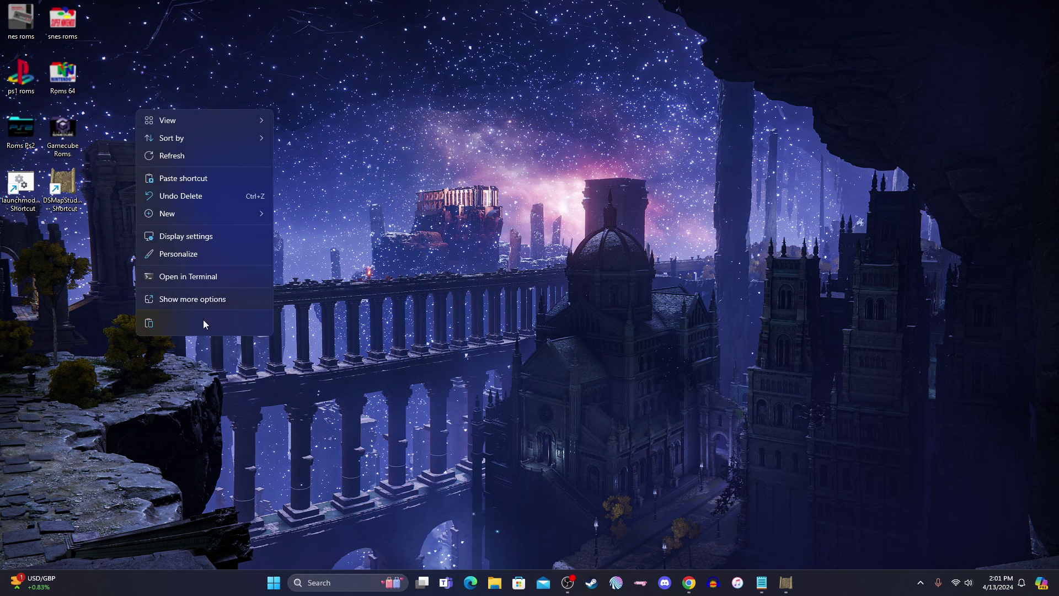
pyautogui.moveTo(171, 213)
pyautogui.click(302, 215)
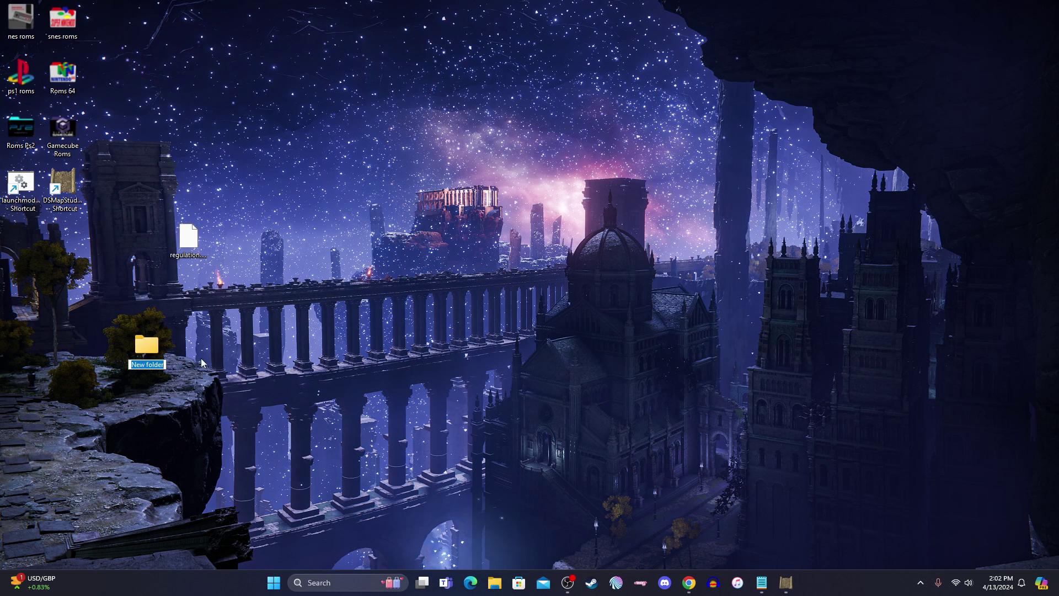
pyautogui.write('unlimited')
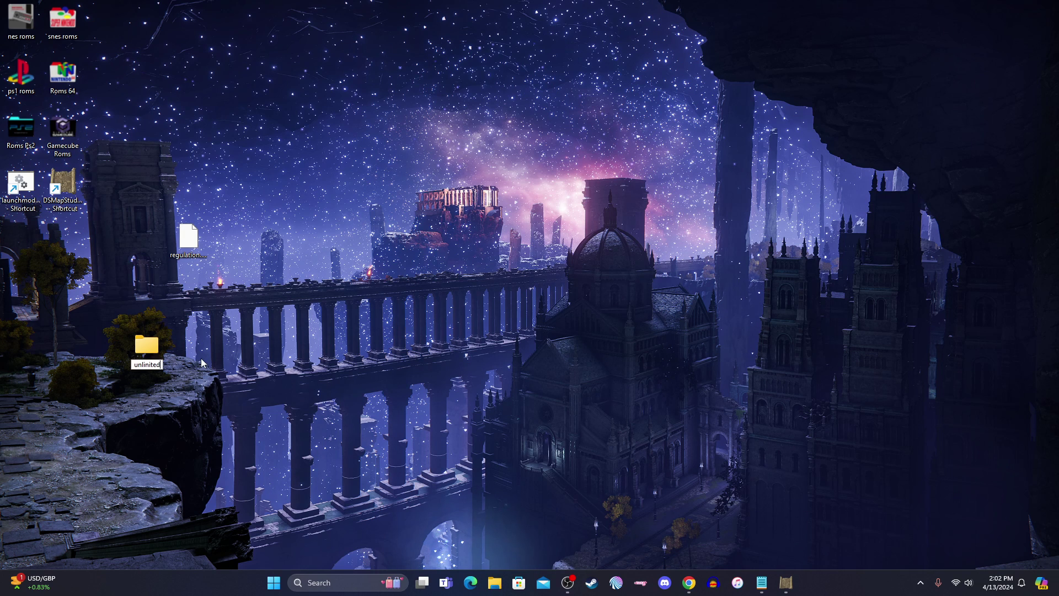
pyautogui.press('Return')
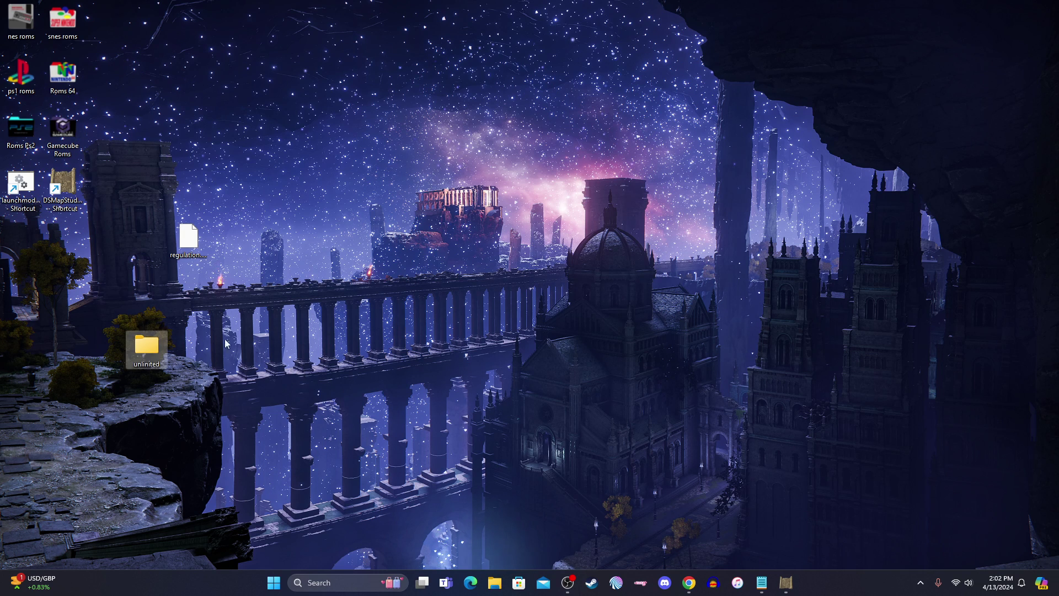
# Step: Correct the folder's name to unlimited and move regulation.bin into it
pyautogui.rightClick(161, 365)
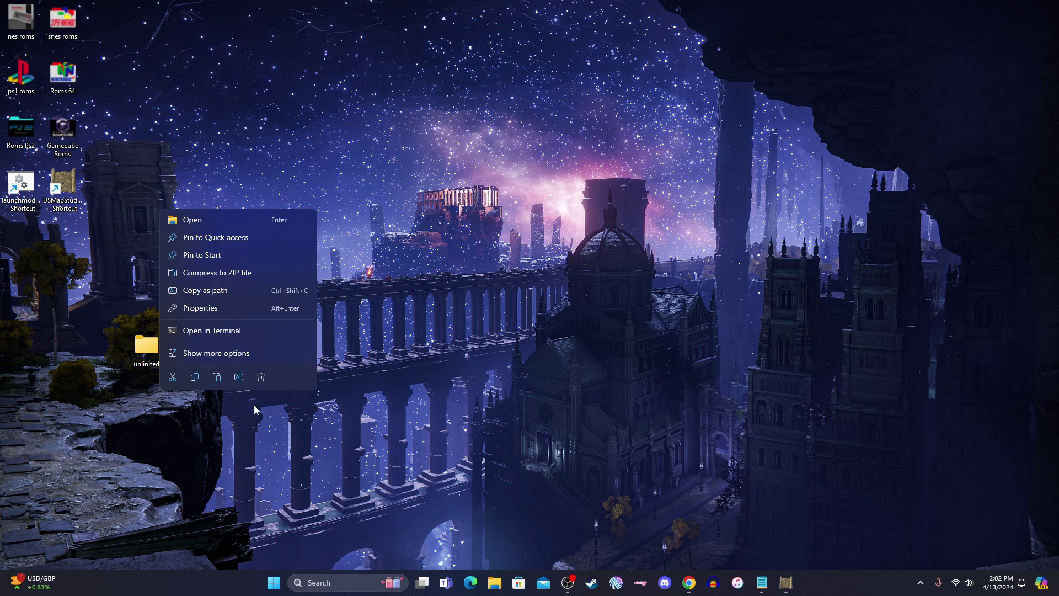
pyautogui.click(240, 377)
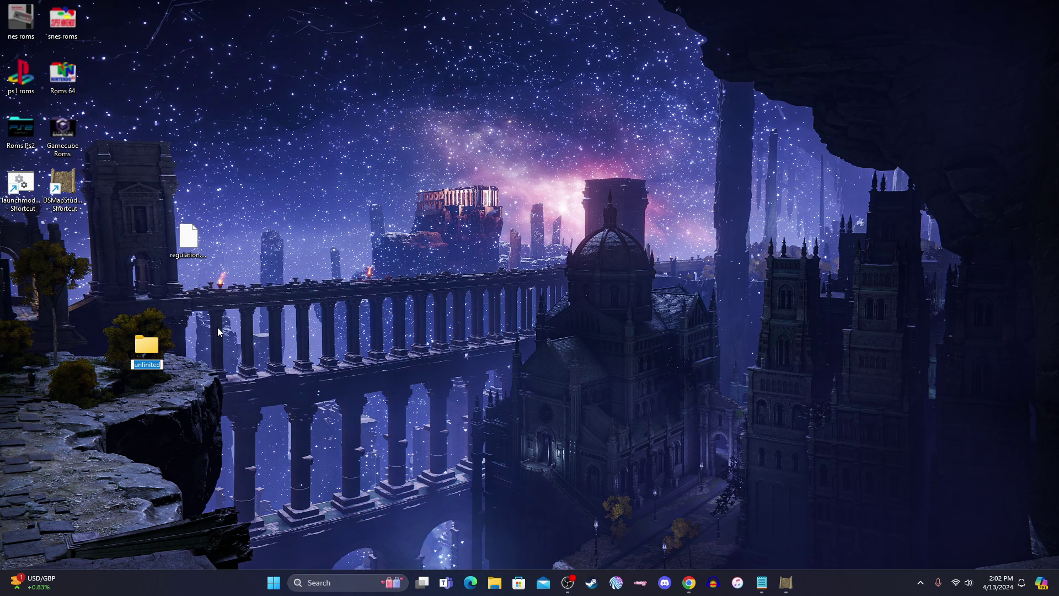
pyautogui.write('unlimited')
pyautogui.click(217, 327)
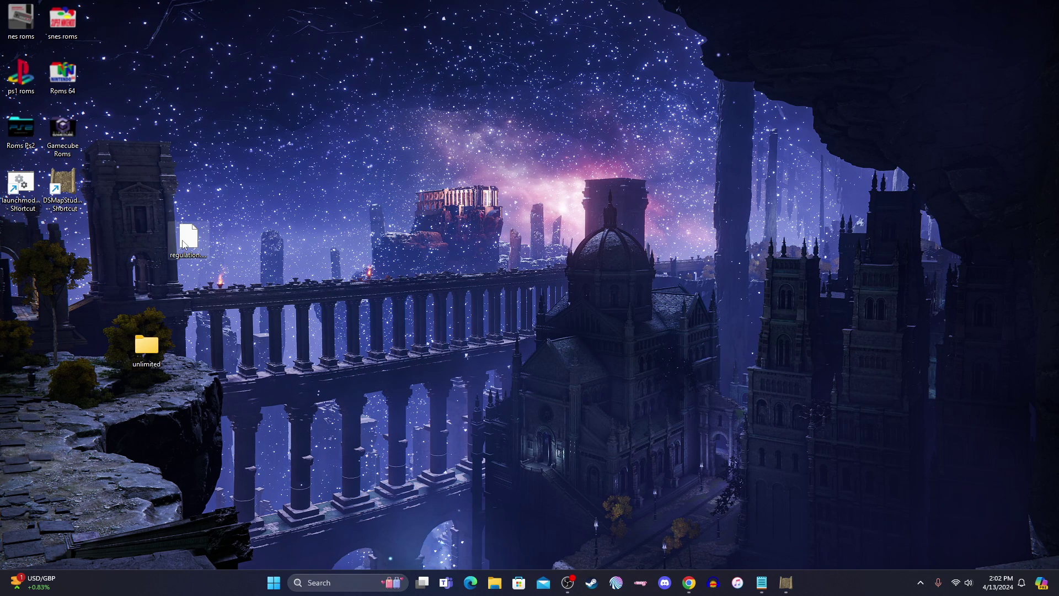
pyautogui.moveTo(185, 242); pyautogui.dragTo(147, 348)
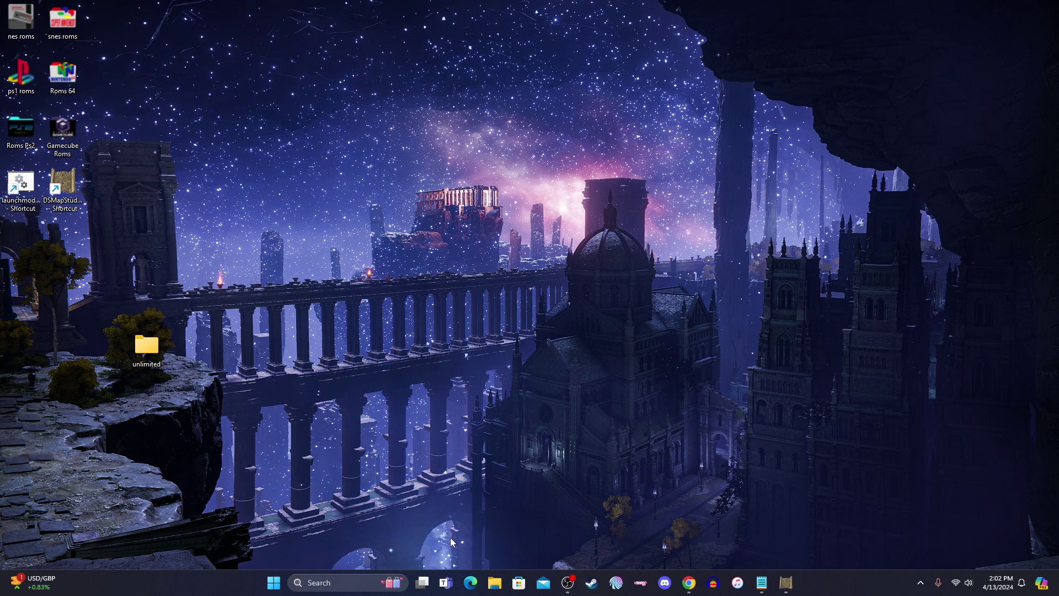
# Step: Restore Map Studio and start a new project using the desktop unlimited folder as directory
pyautogui.moveTo(786, 589)
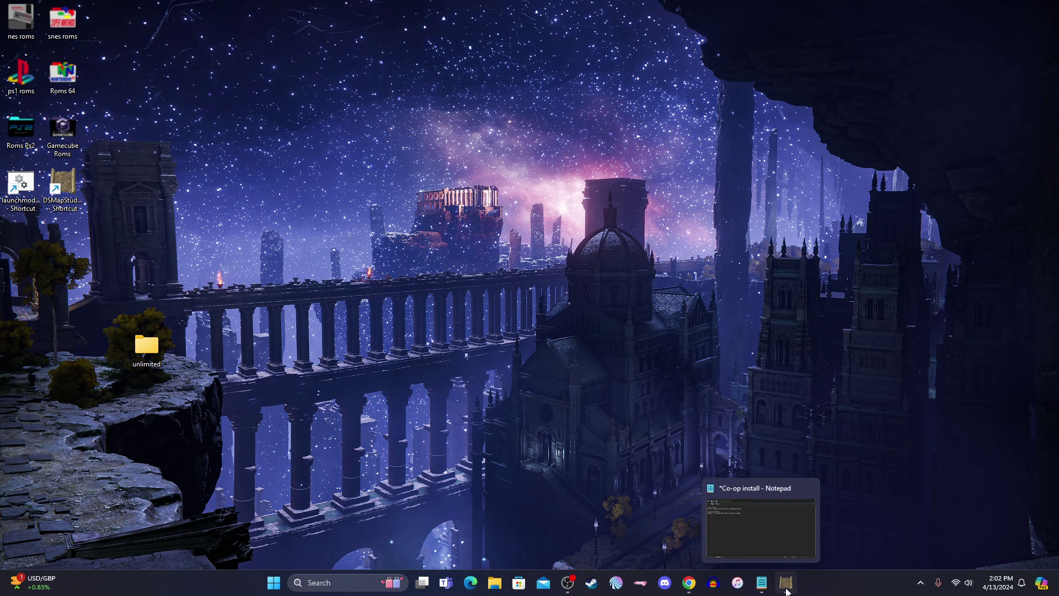
pyautogui.click(783, 541)
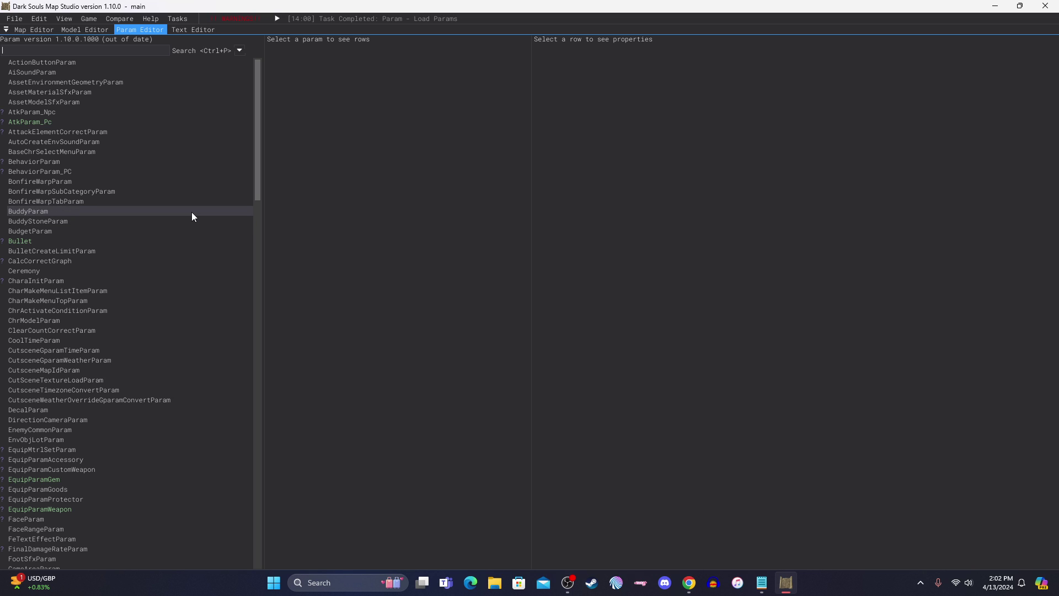
pyautogui.click(22, 21)
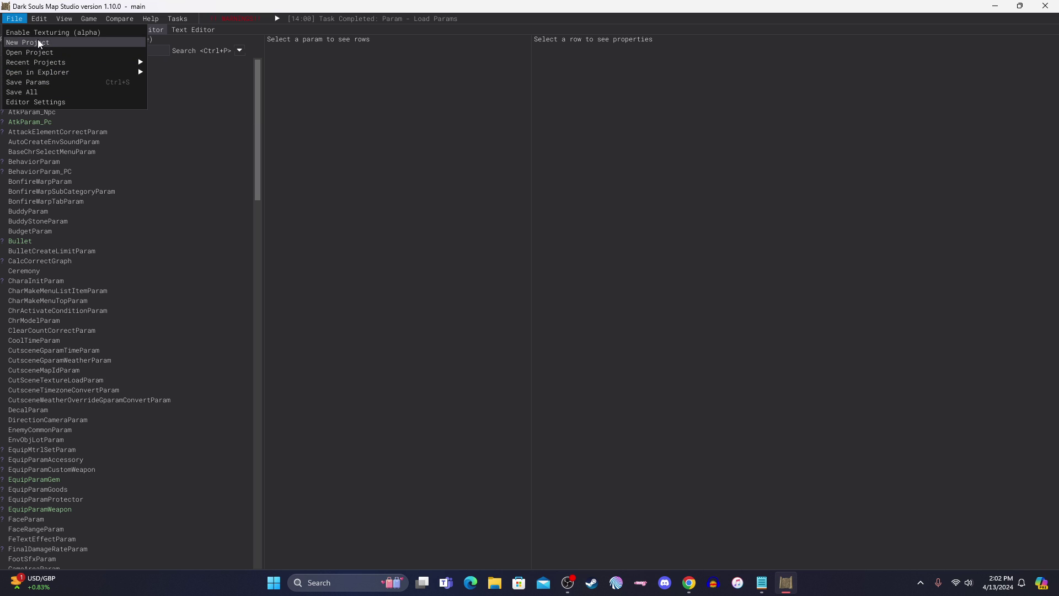
pyautogui.click(38, 42)
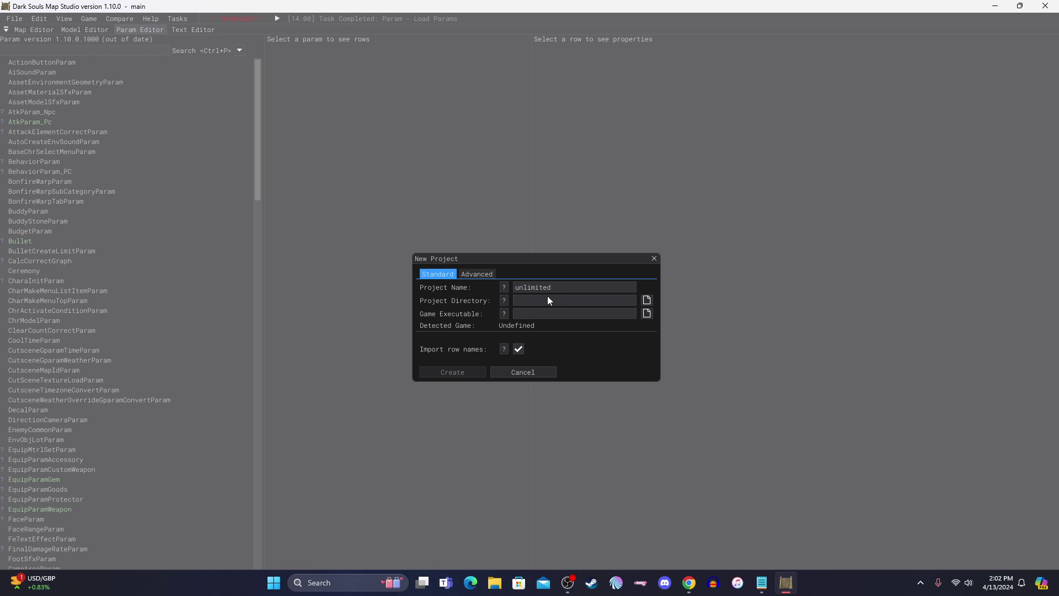
pyautogui.click(647, 300)
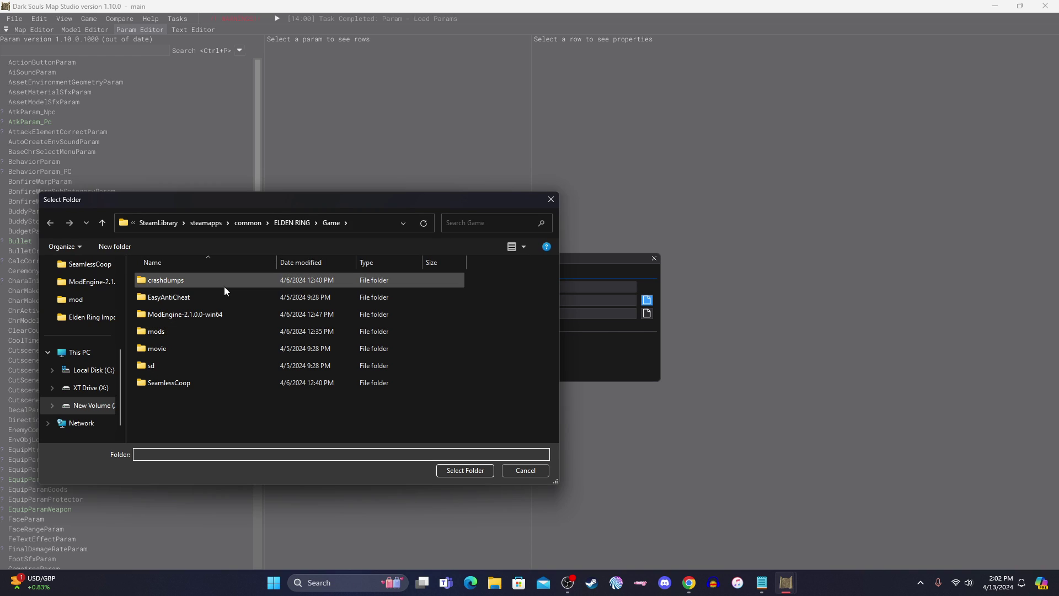
pyautogui.scroll(3, 91, 308)
pyautogui.click(80, 321)
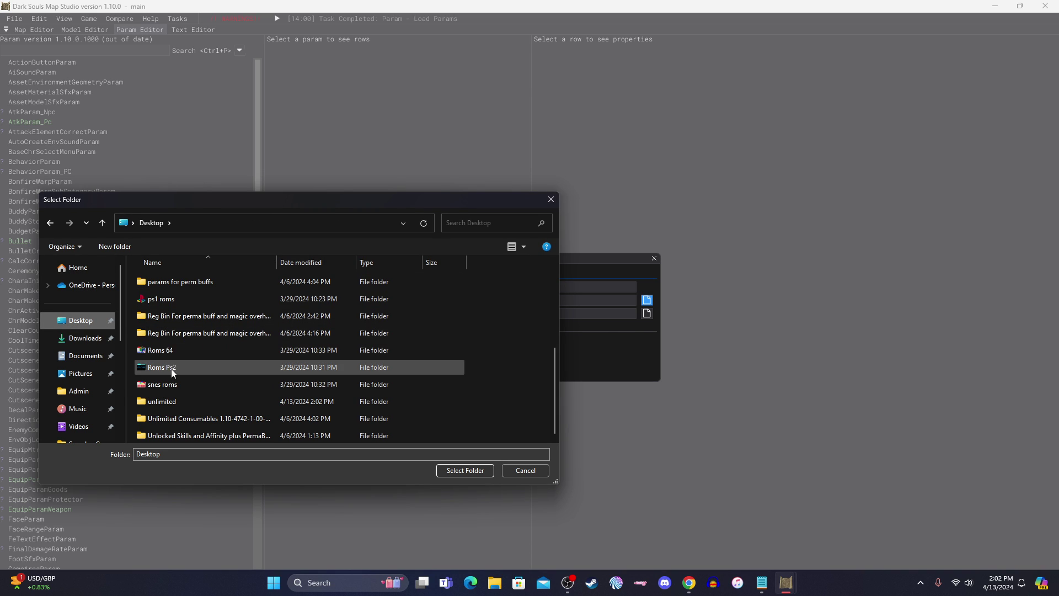
pyautogui.click(180, 398)
pyautogui.click(446, 471)
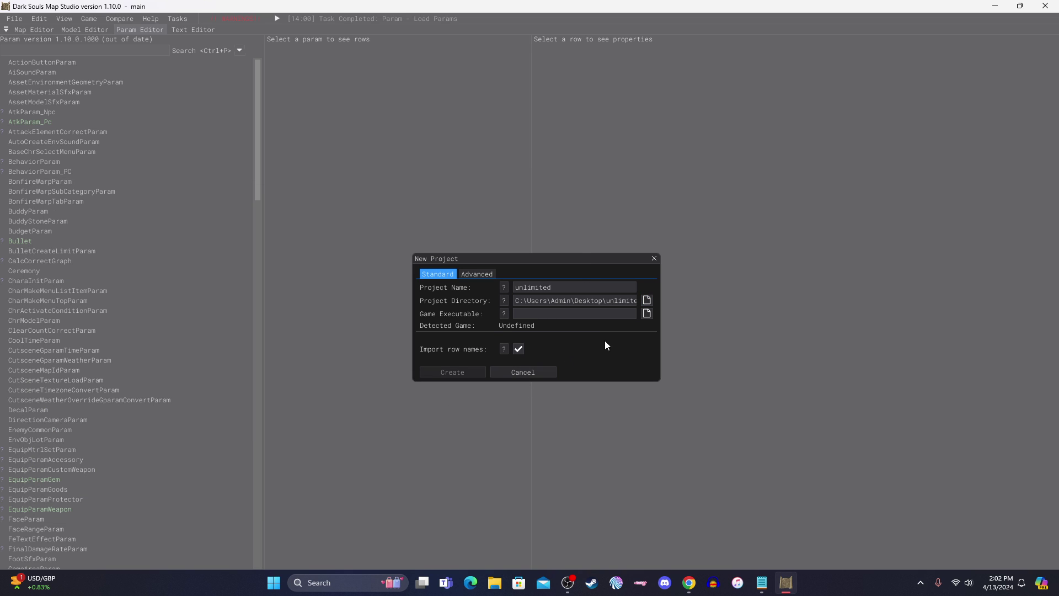
# Step: Set the Game Executable to eldenring.exe in Z:\SteamLibrary\steamapps\common\ELDEN RING\Game
pyautogui.click(647, 314)
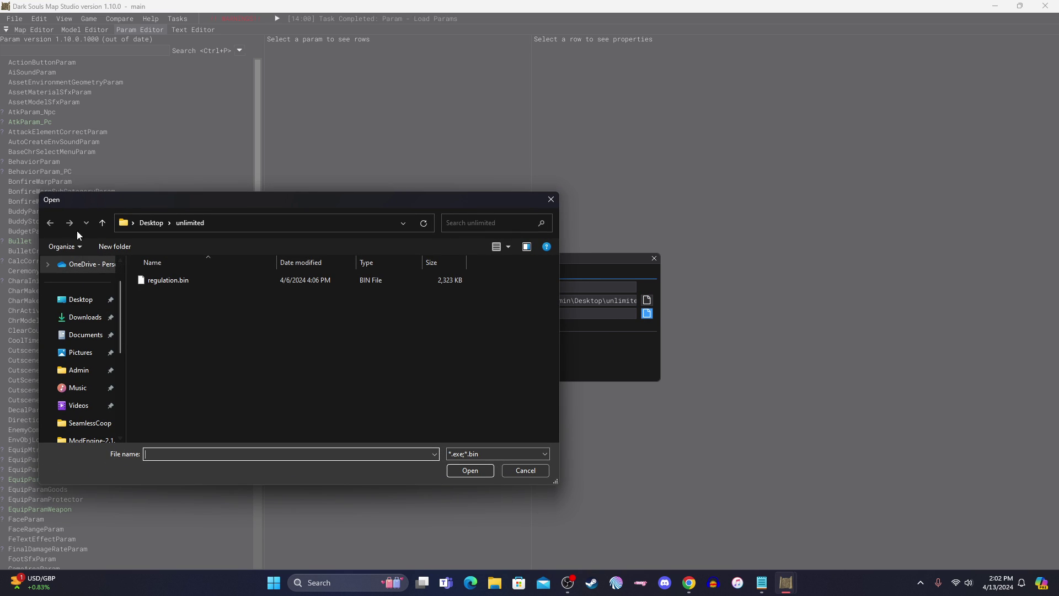
pyautogui.scroll(-3, 61, 415)
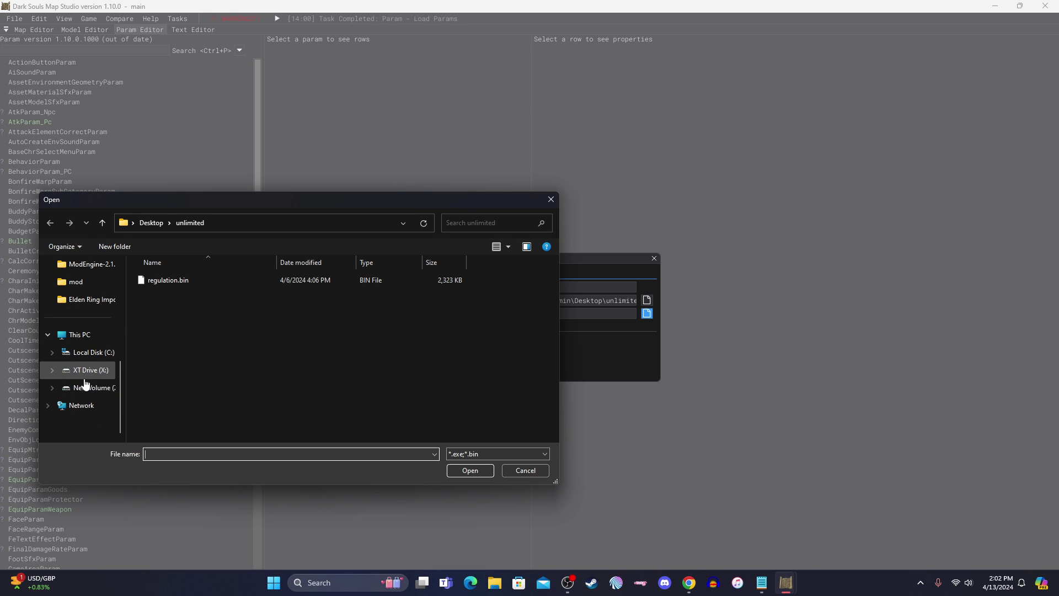
pyautogui.click(85, 377)
pyautogui.click(83, 387)
pyautogui.doubleClick(166, 280)
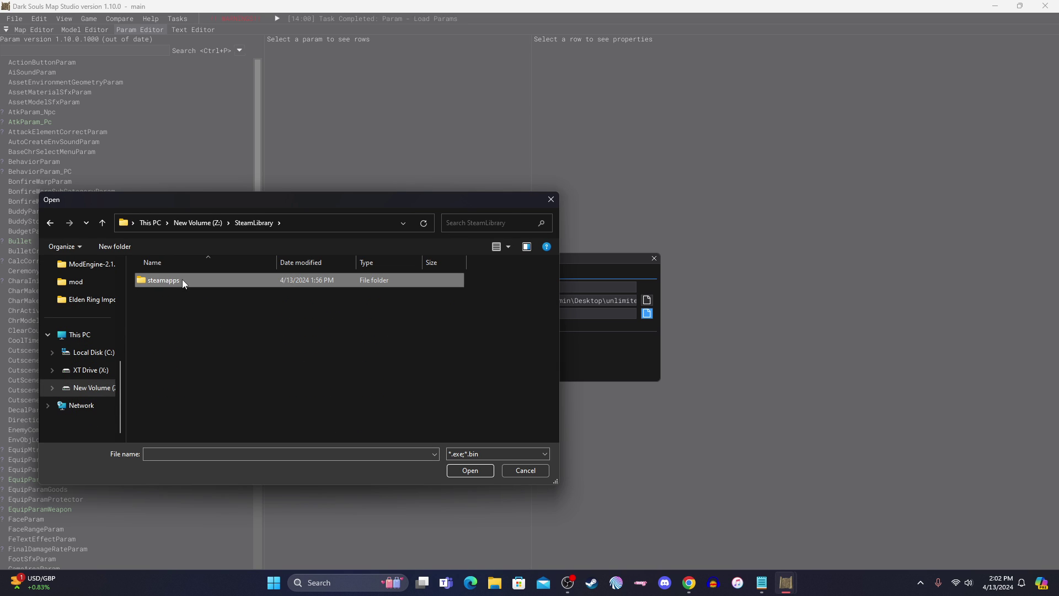
pyautogui.doubleClick(182, 280)
pyautogui.doubleClick(183, 280)
pyautogui.doubleClick(194, 324)
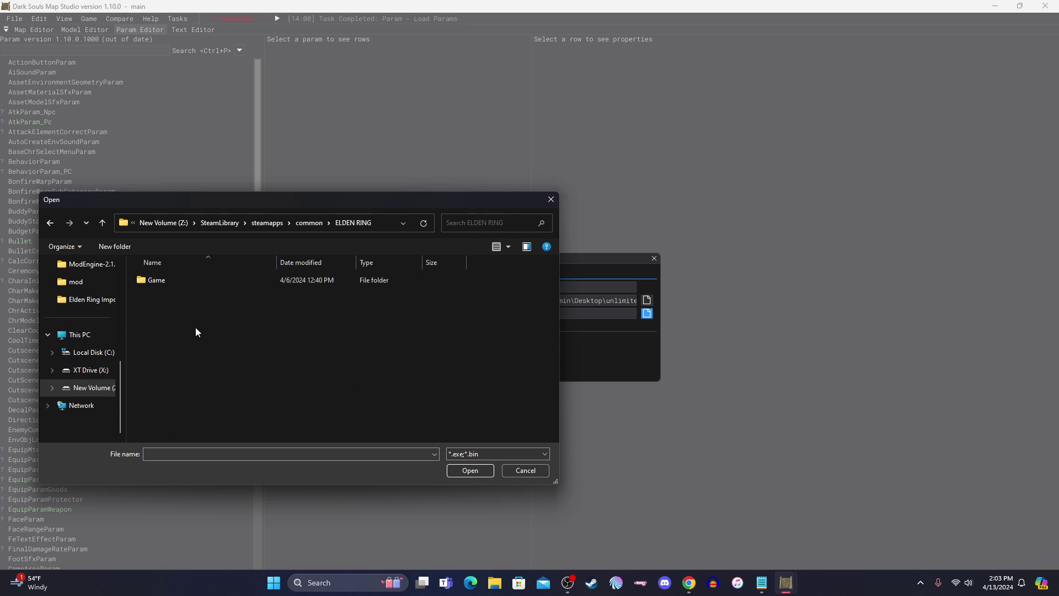
pyautogui.doubleClick(208, 281)
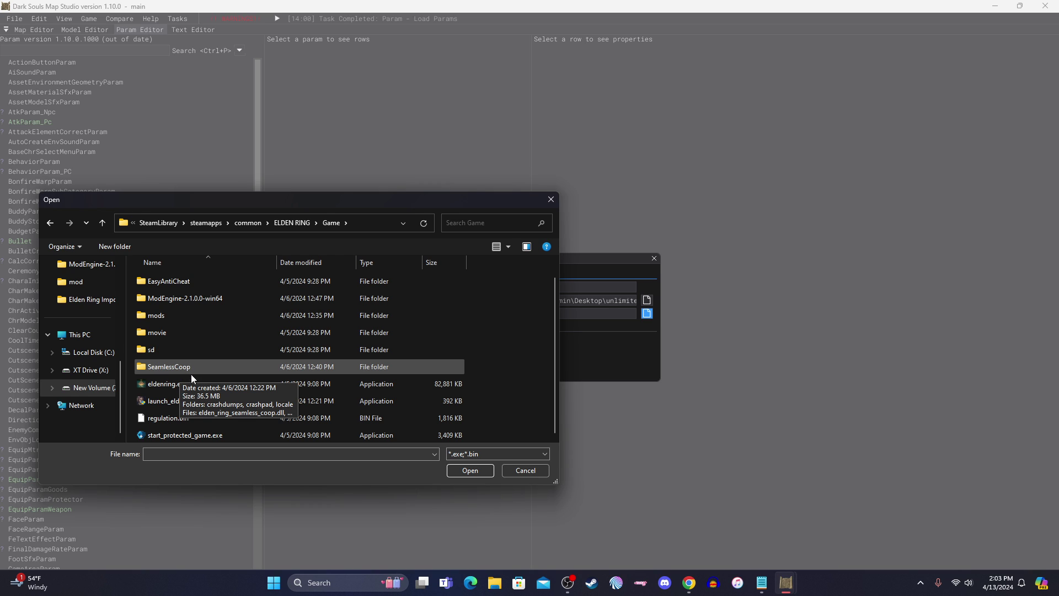
pyautogui.scroll(1, 210, 332)
pyautogui.scroll(-1, 229, 402)
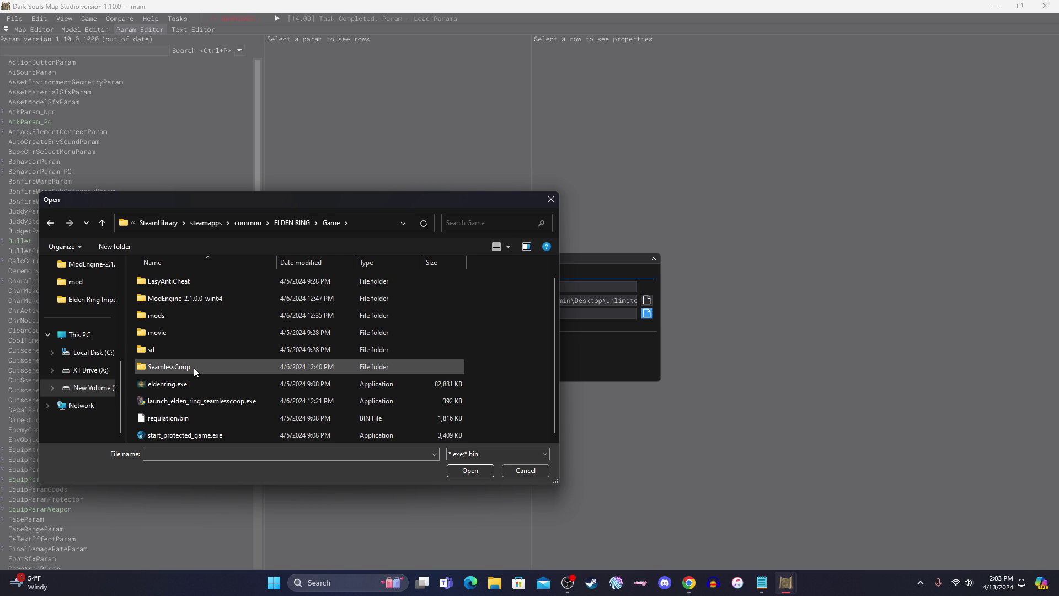
pyautogui.doubleClick(192, 388)
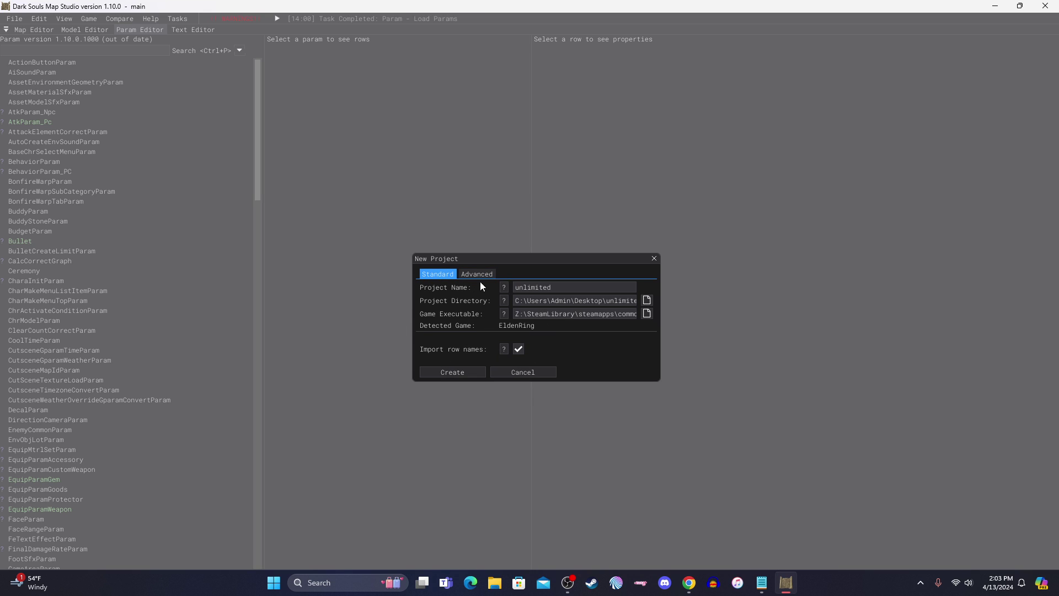
# Step: Create the unlimited project and scroll its param list back up to ActionButtonParam
pyautogui.click(469, 371)
pyautogui.scroll(-12, 87, 319)
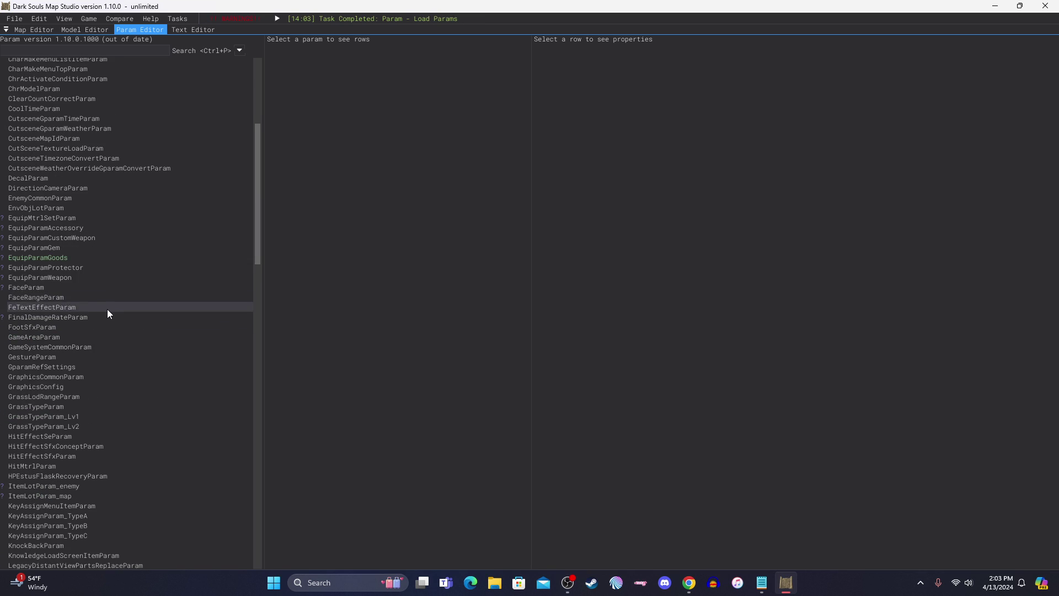
pyautogui.scroll(11, 97, 220)
pyautogui.scroll(1, 256, 223)
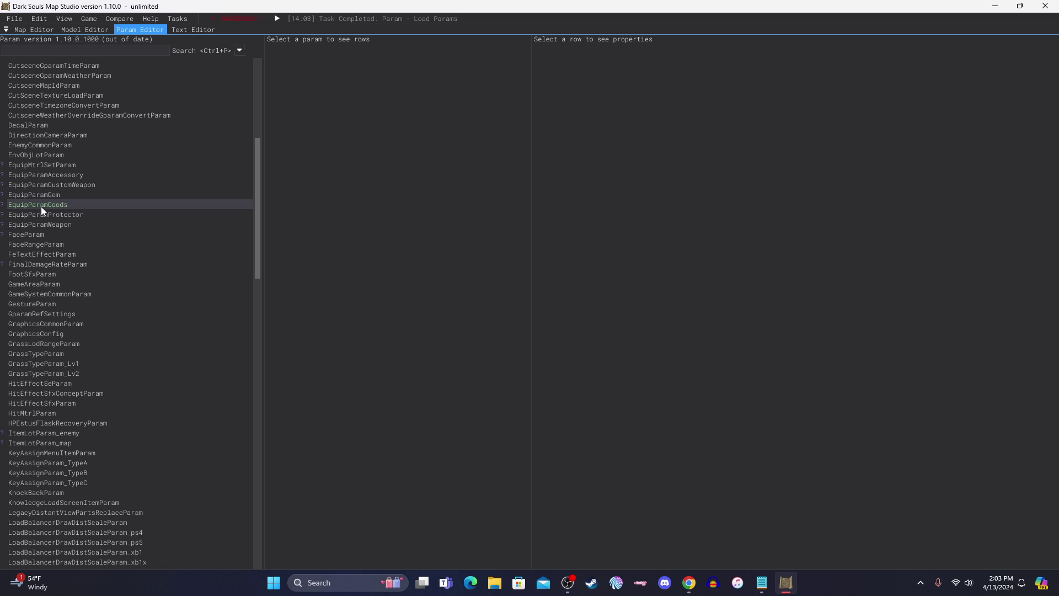
pyautogui.moveTo(257, 212); pyautogui.dragTo(261, 503)
pyautogui.scroll(10, 231, 451)
pyautogui.scroll(12, 226, 442)
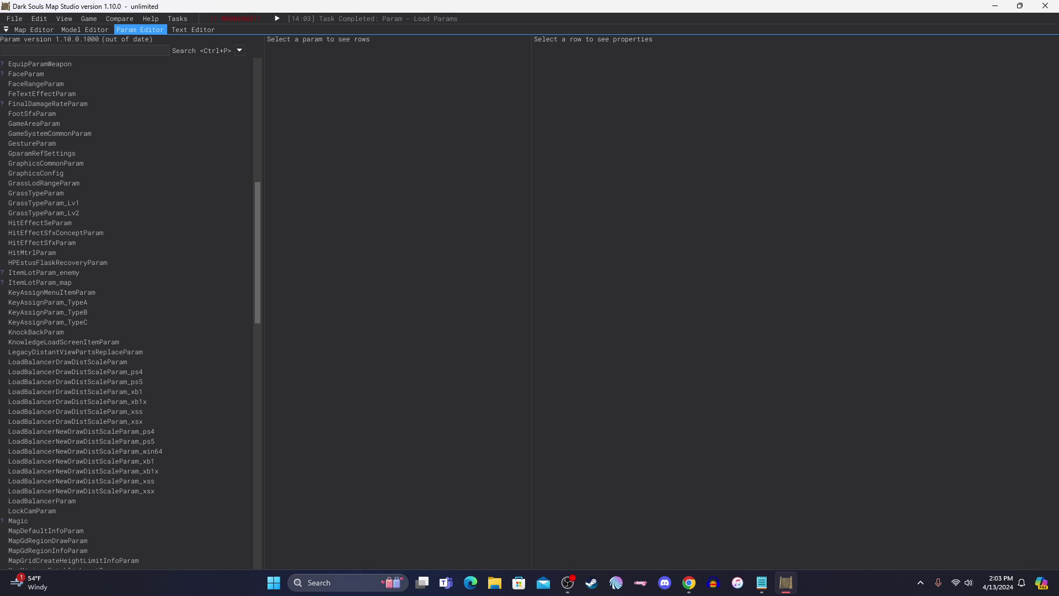
pyautogui.scroll(5, 150, 296)
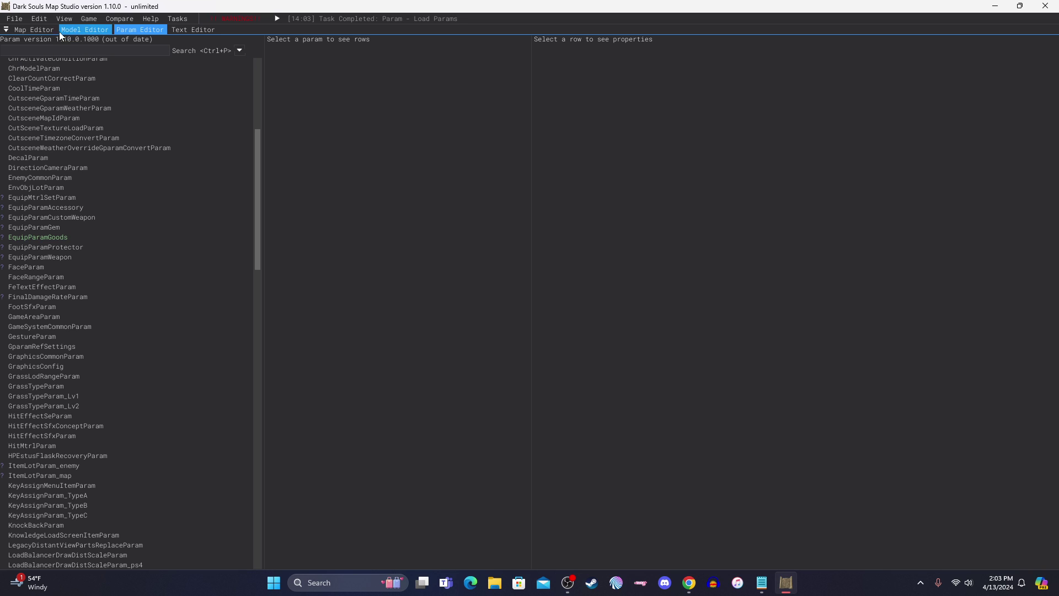
pyautogui.moveTo(256, 140); pyautogui.dragTo(255, 72)
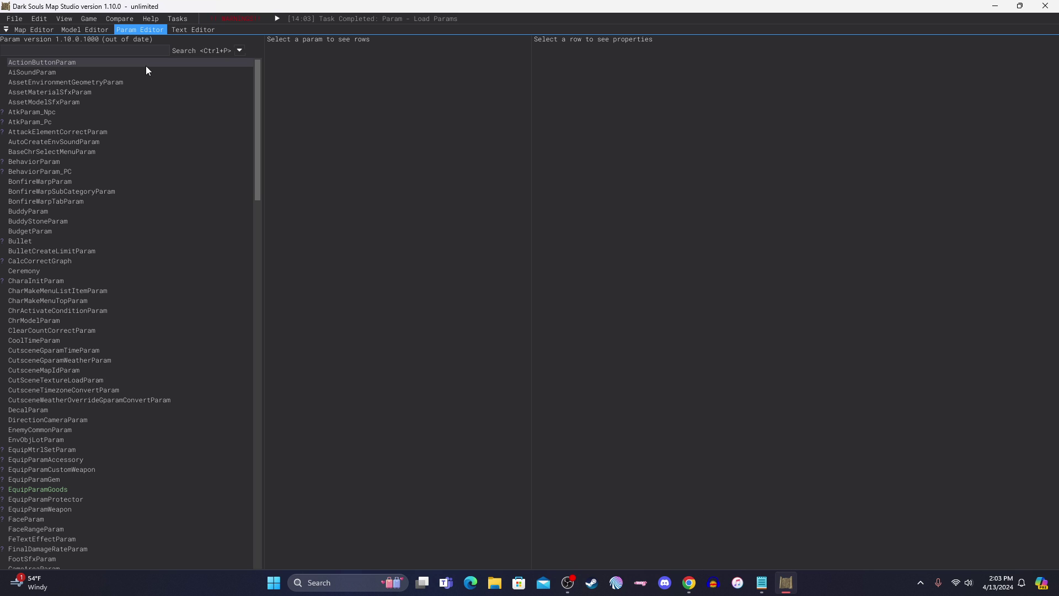
# Step: Filter the param list by 'modif', open EquipParamGoods and show row 0's properties
pyautogui.click(28, 49)
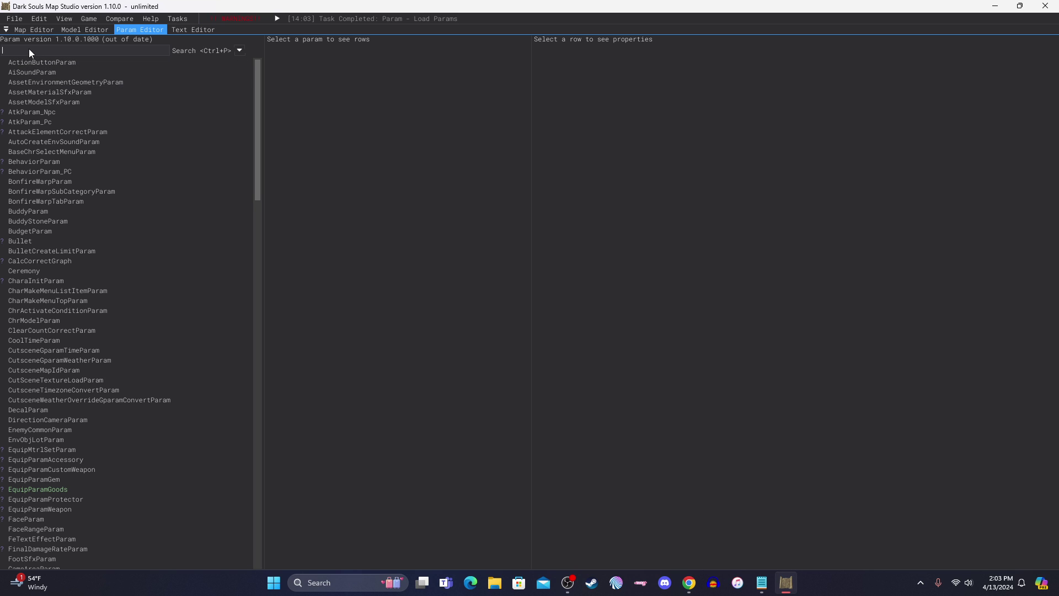
pyautogui.write('modified')
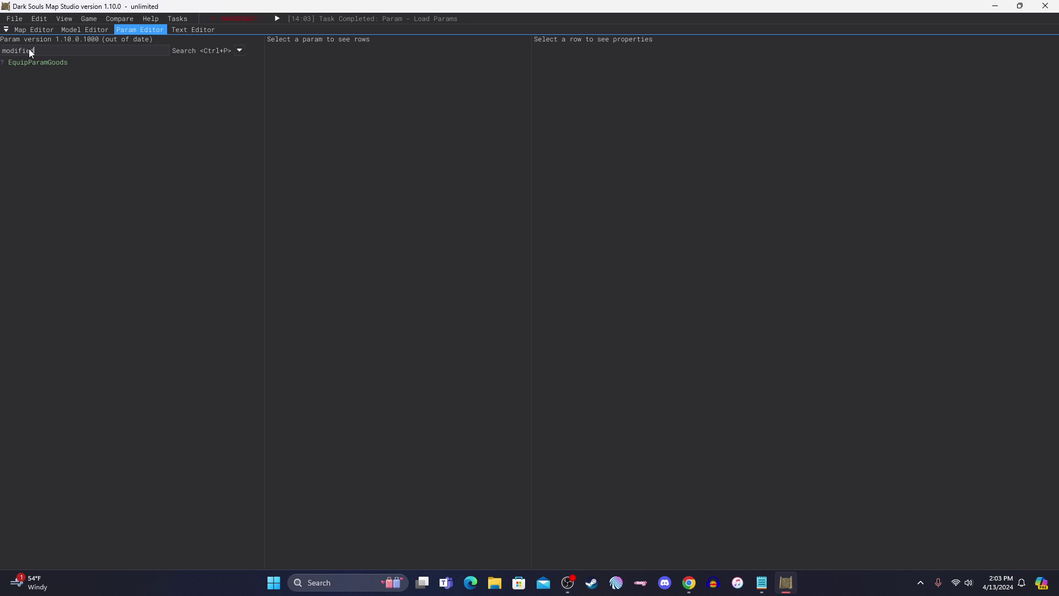
pyautogui.click(50, 63)
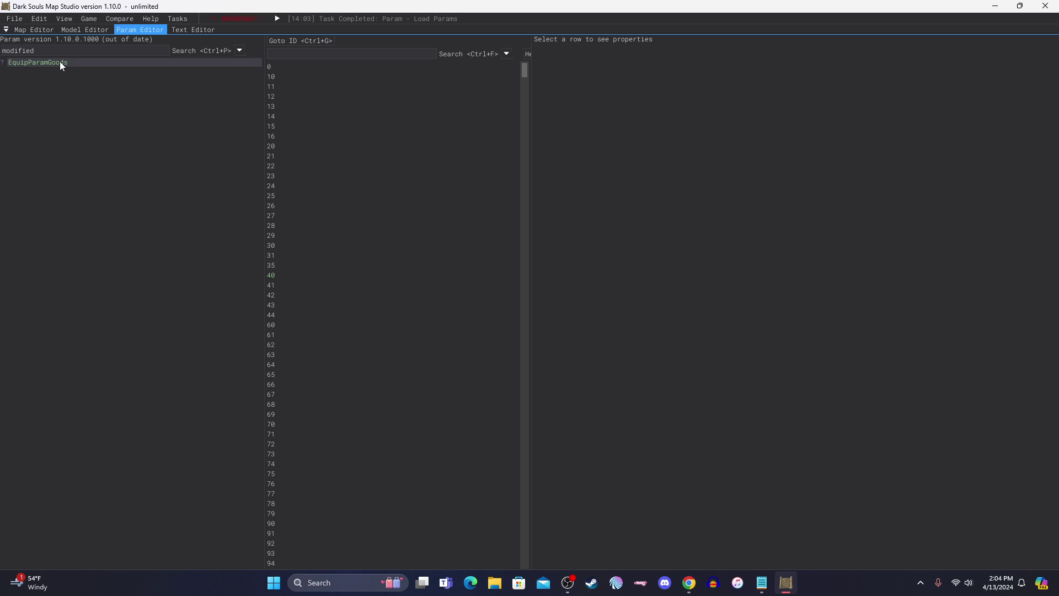
pyautogui.click(30, 64)
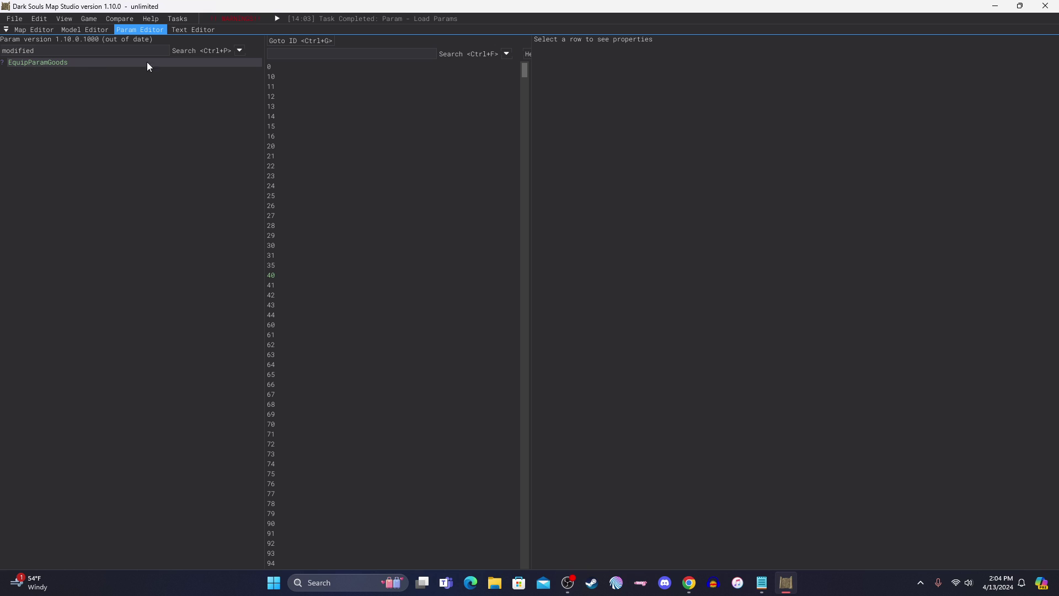
pyautogui.click(300, 67)
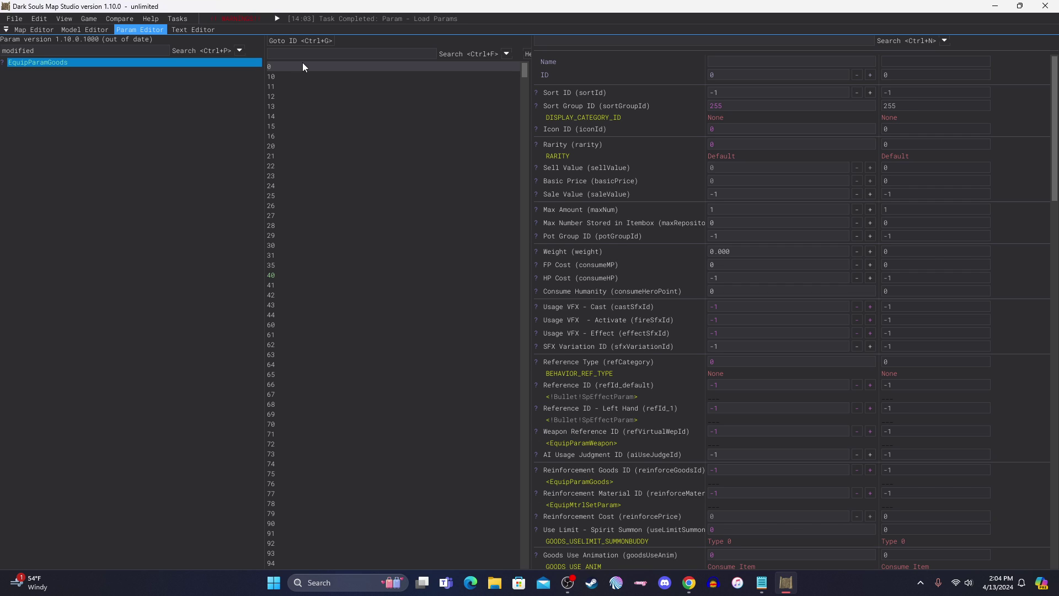
pyautogui.click(297, 63)
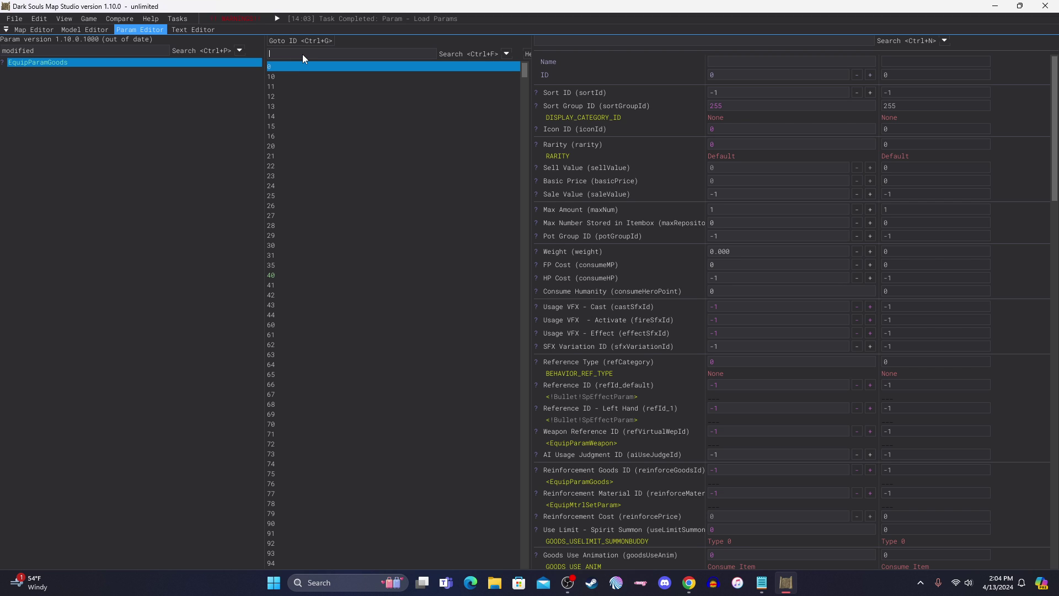
# Step: Filter EquipParamGoods rows by 'modified', view 113 Phantom Bloody Finger, and select all rows
pyautogui.write('modified')
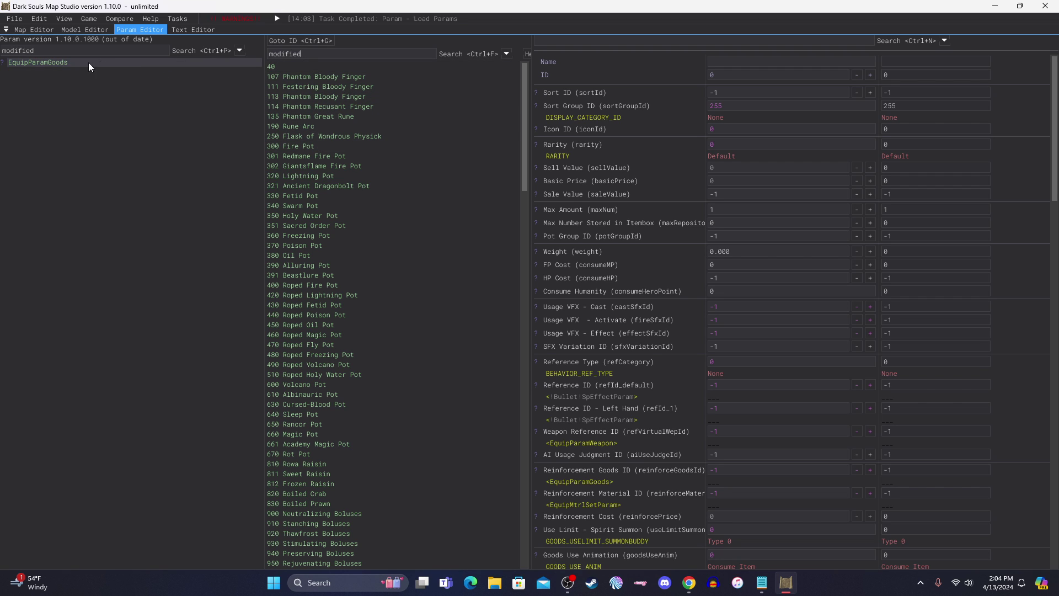
pyautogui.click(48, 63)
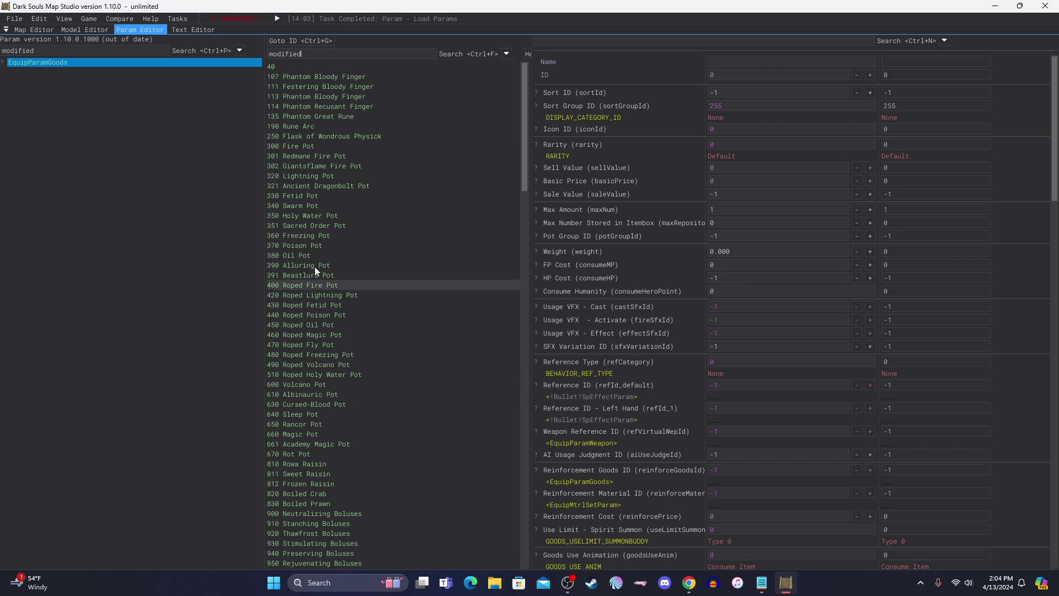
pyautogui.scroll(-10, 386, 304)
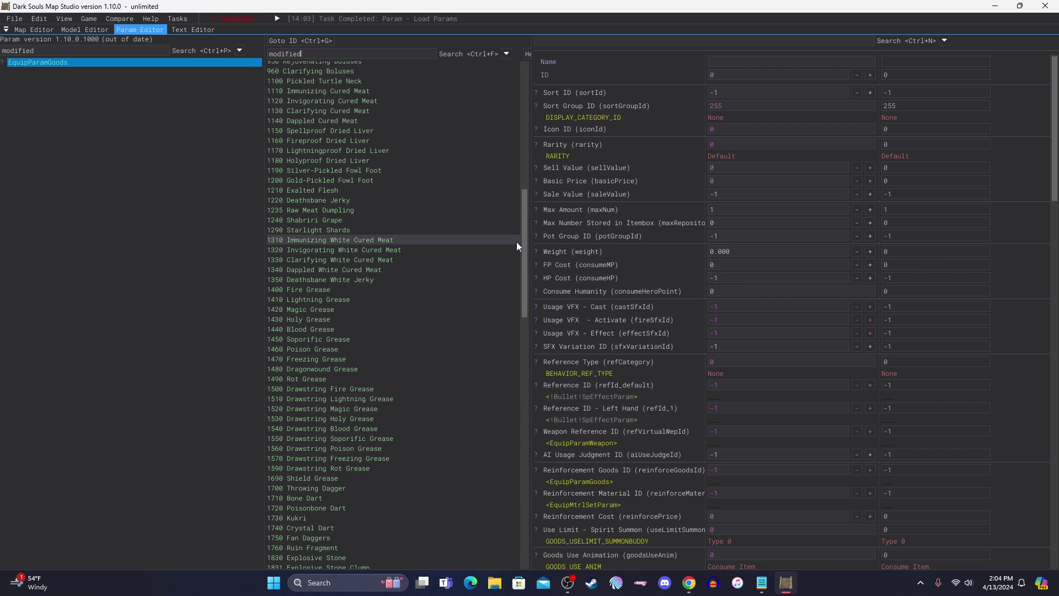
pyautogui.moveTo(519, 241); pyautogui.dragTo(494, 102)
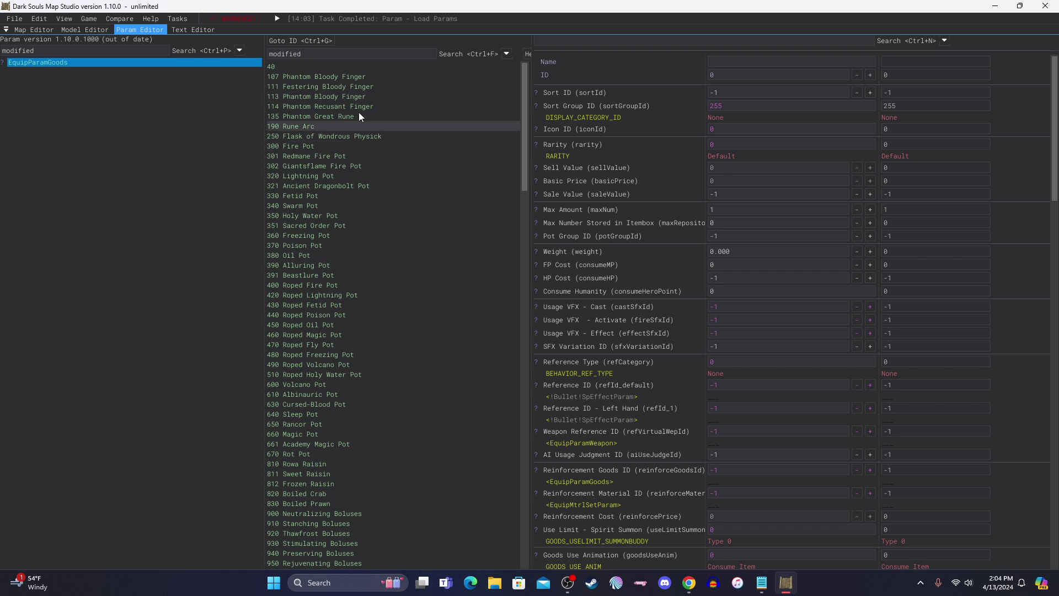
pyautogui.click(386, 98)
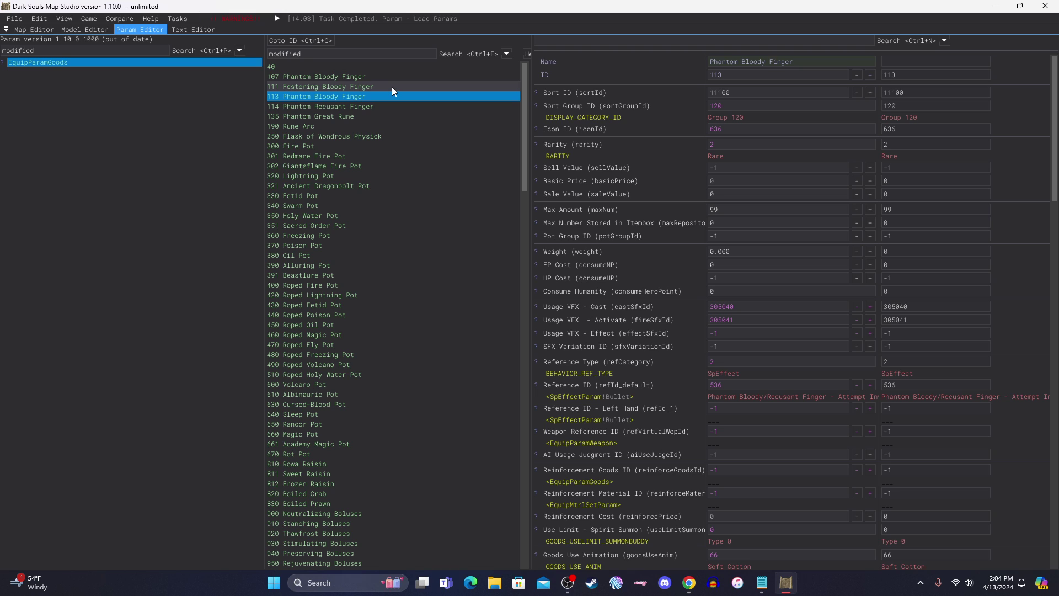
pyautogui.hotkey('ctrl', 'a')
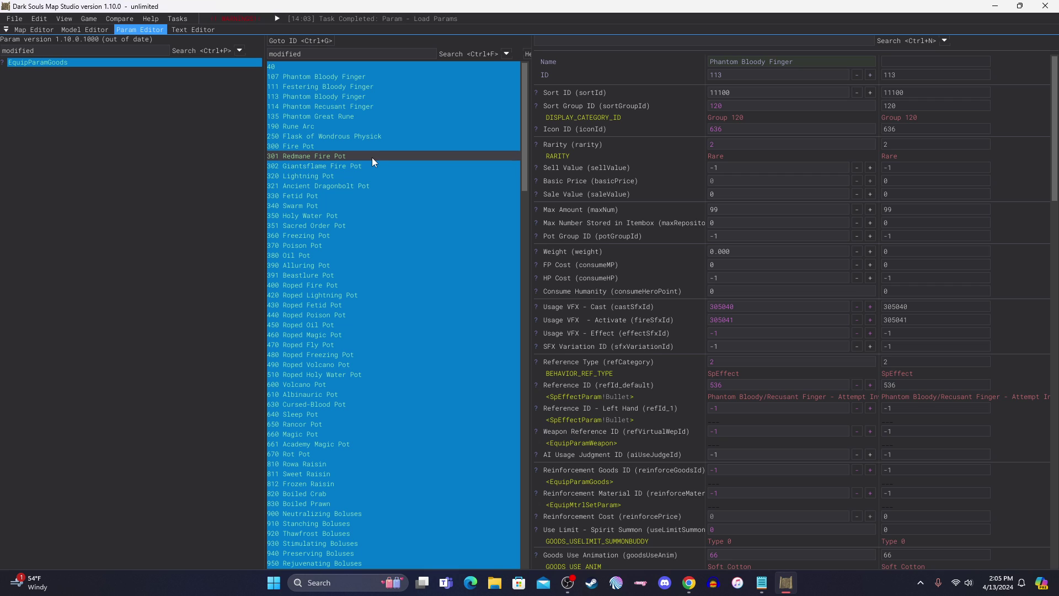
# Step: Browse the Edit > Export CSV submenus, from All rows to Quick action
pyautogui.click(42, 19)
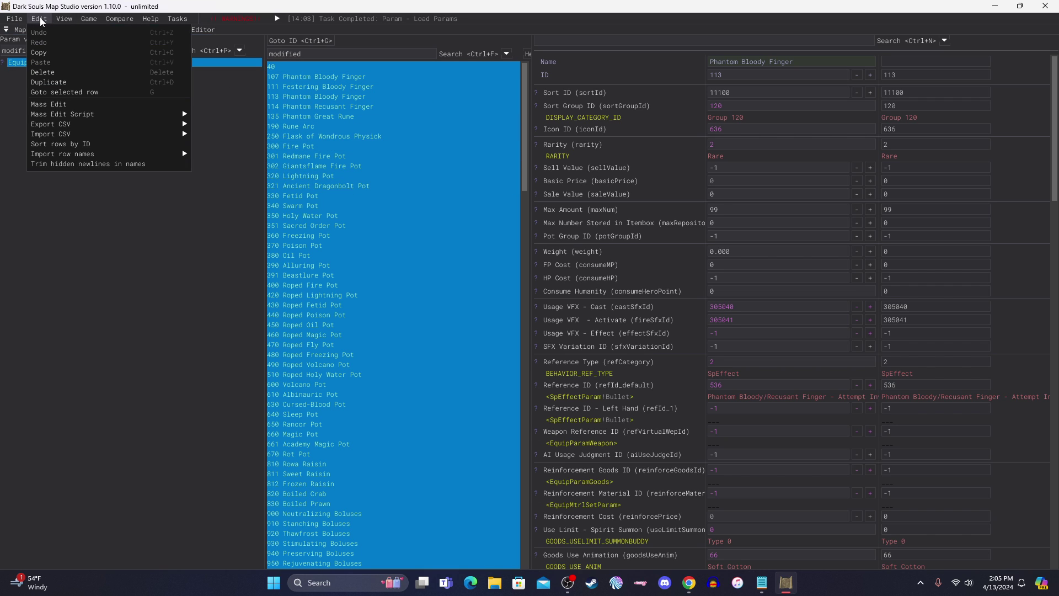
pyautogui.moveTo(128, 125)
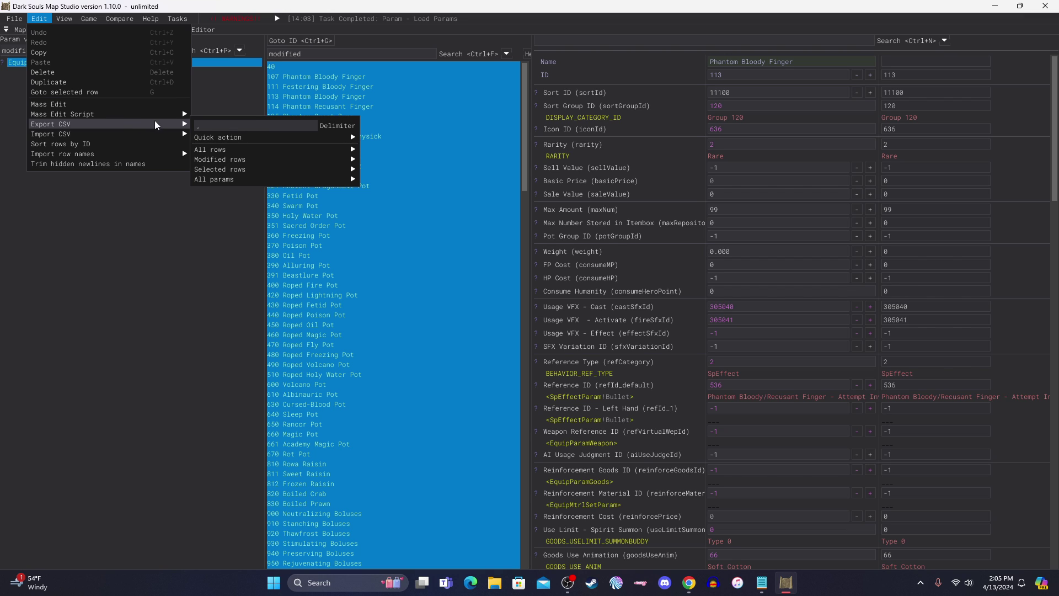
pyautogui.moveTo(278, 150)
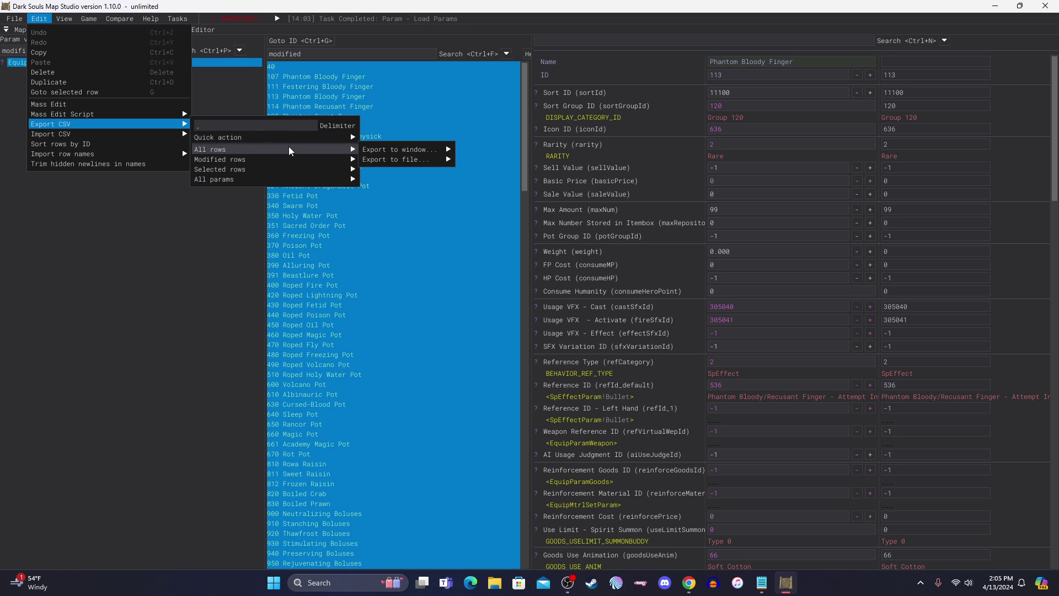
pyautogui.moveTo(395, 164)
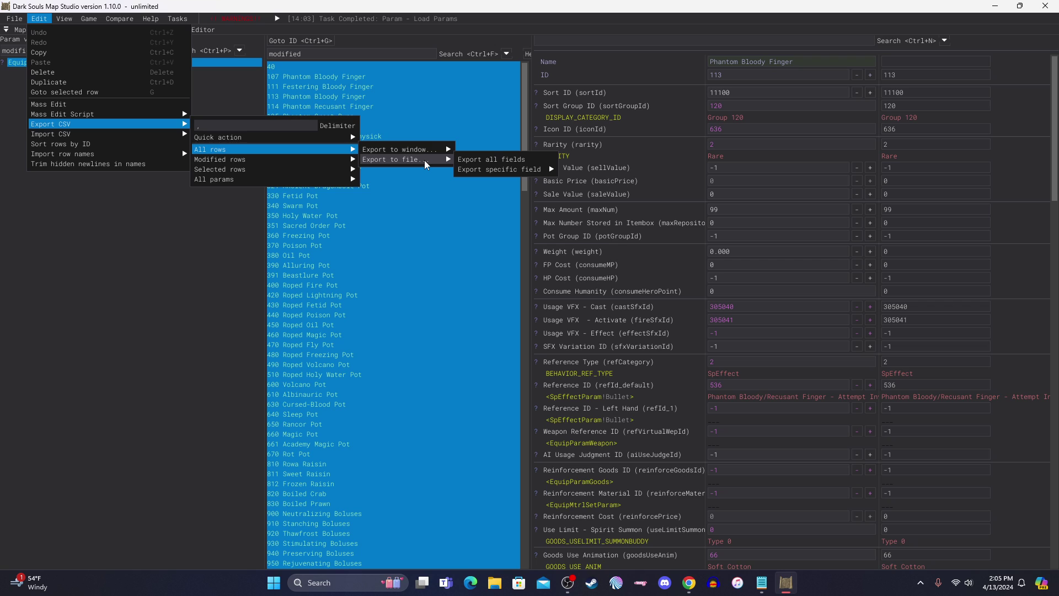
pyautogui.moveTo(431, 153)
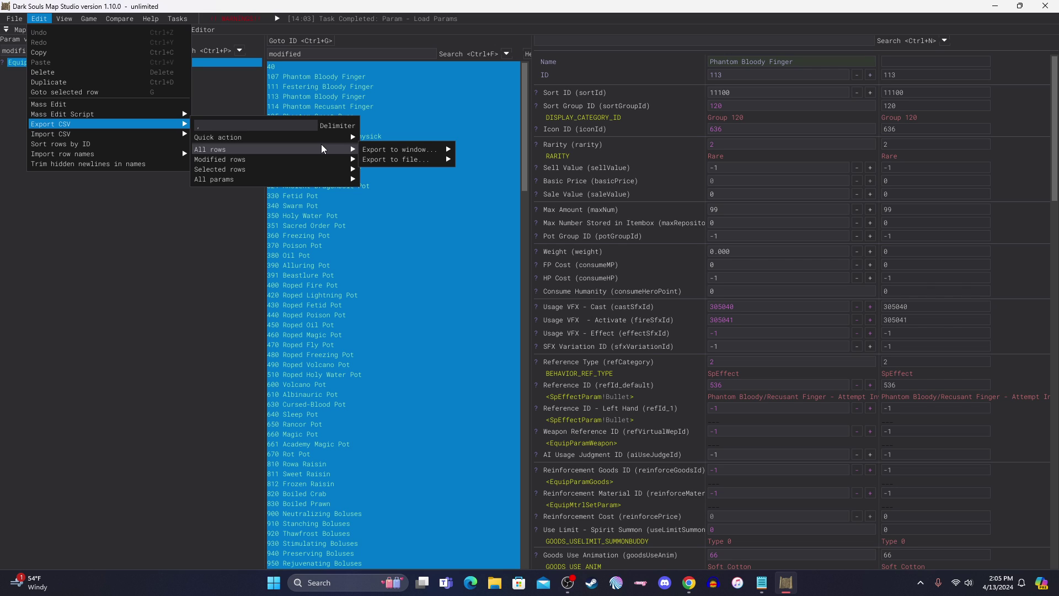
pyautogui.moveTo(322, 137)
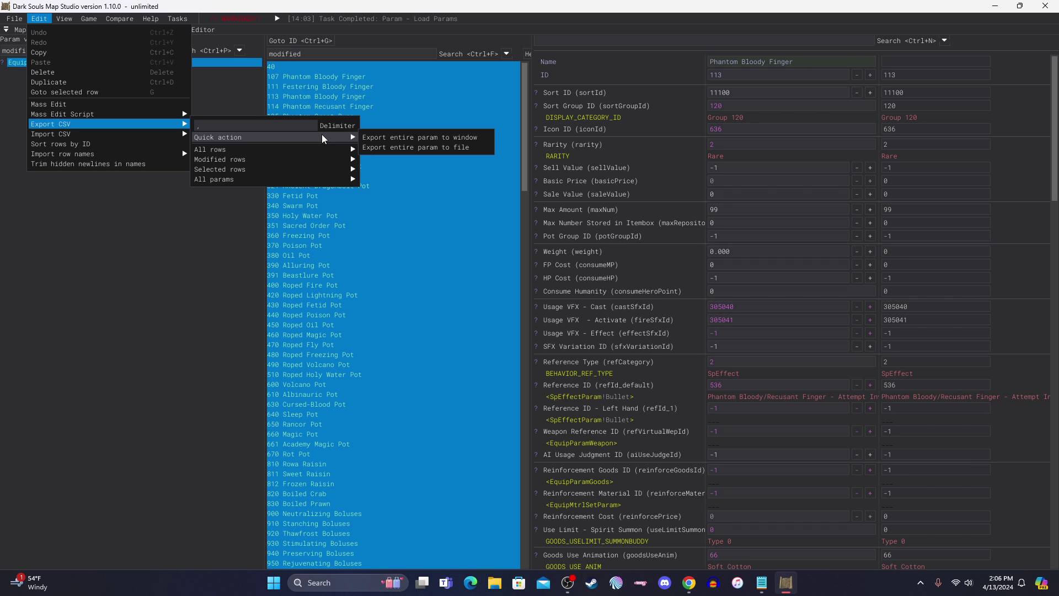
pyautogui.moveTo(252, 151)
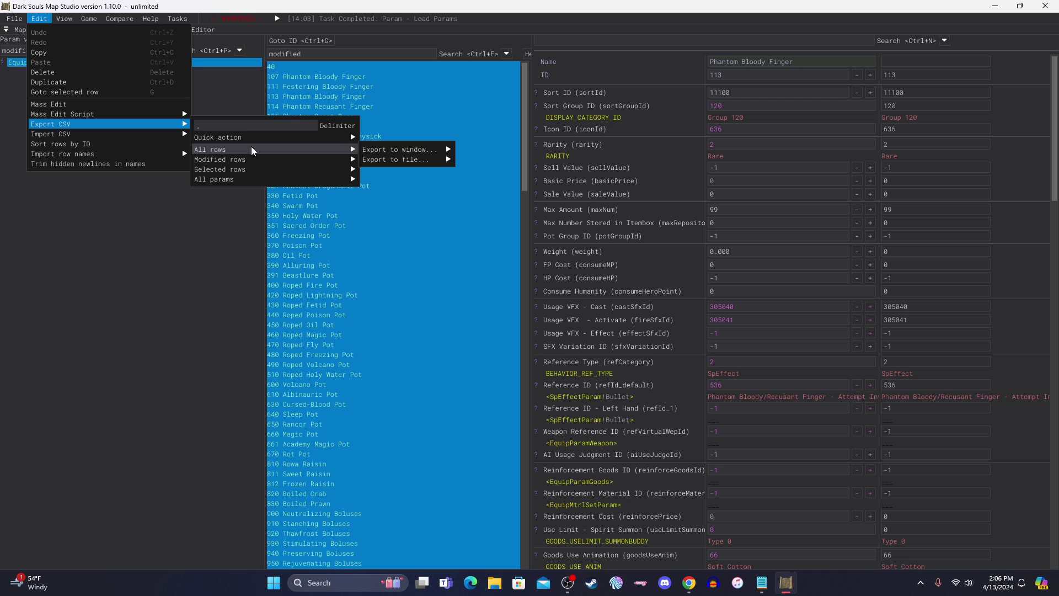
pyautogui.moveTo(147, 131)
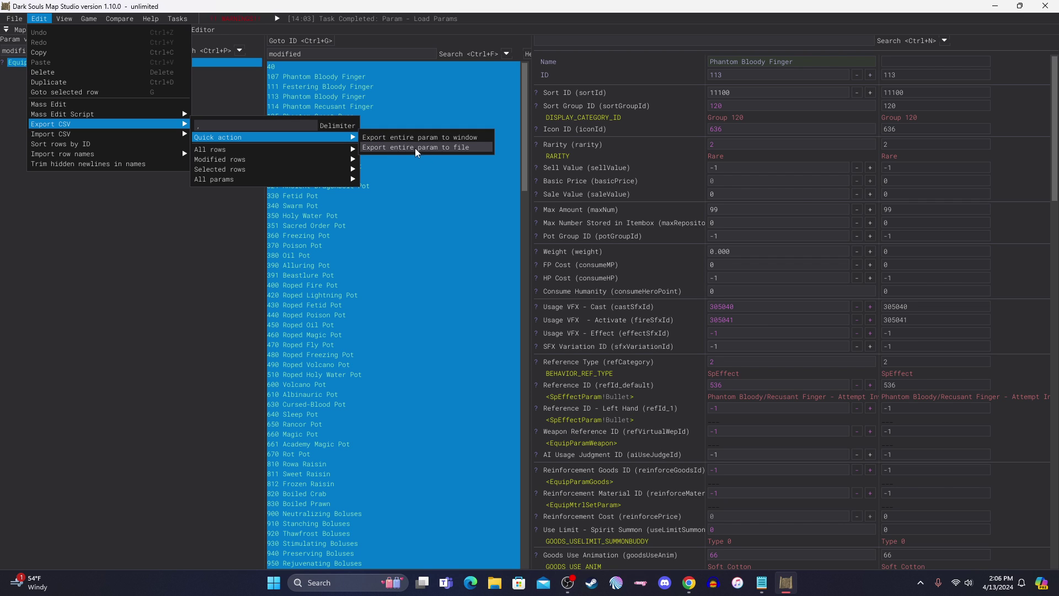
# Step: Export the entire EquipParamGoods param to file, with the save dialog pointed at Desktop
pyautogui.click(438, 152)
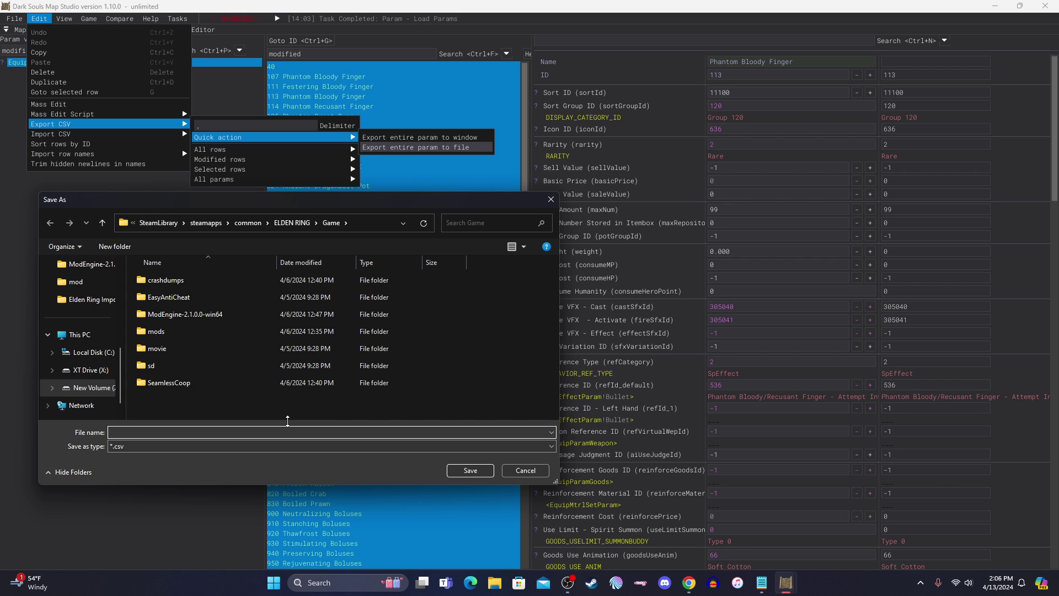
pyautogui.scroll(3, 83, 331)
pyautogui.scroll(3, 83, 287)
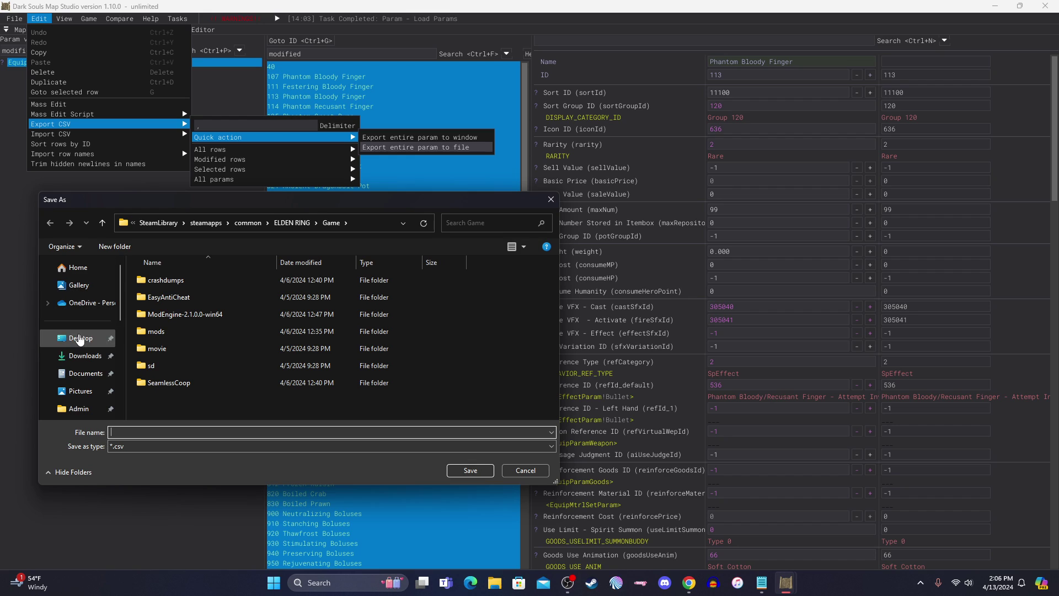
pyautogui.click(80, 338)
pyautogui.click(208, 431)
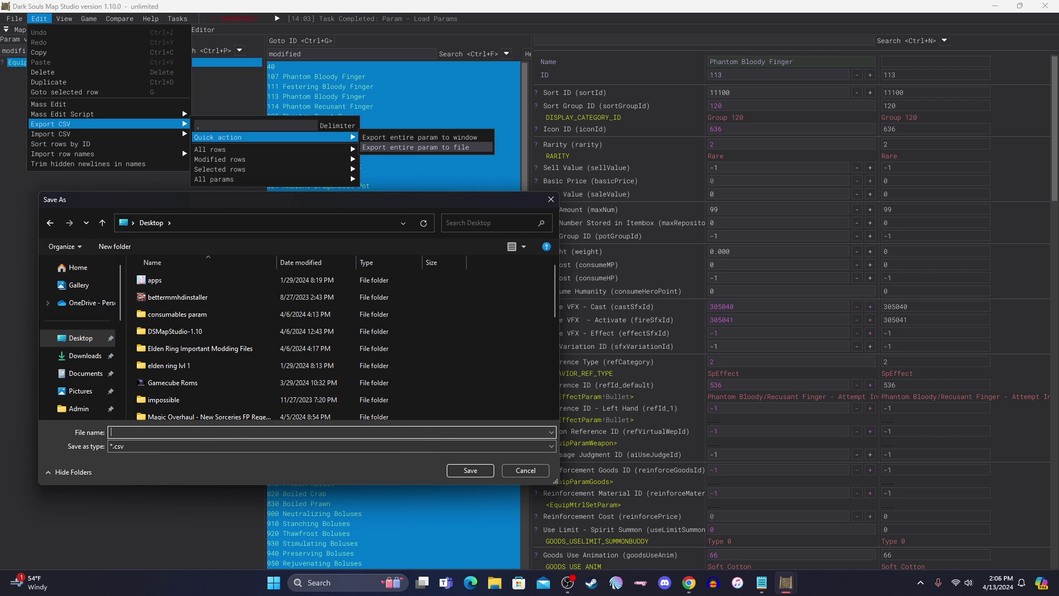
# Step: Cancel that save, then rerun Export CSV > Quick action > Export entire param to file
pyautogui.click(525, 470)
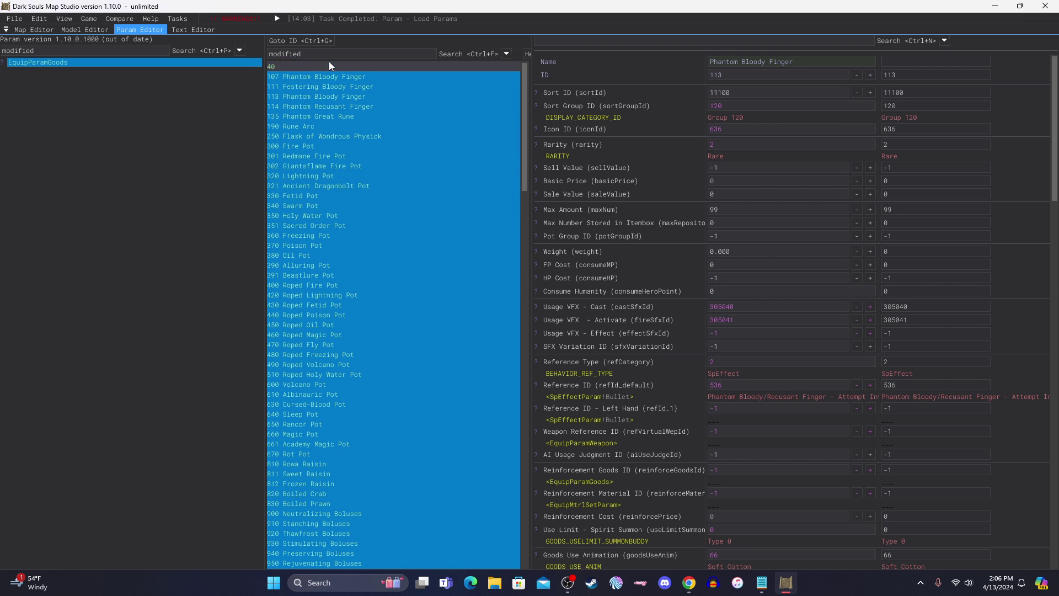
pyautogui.click(64, 19)
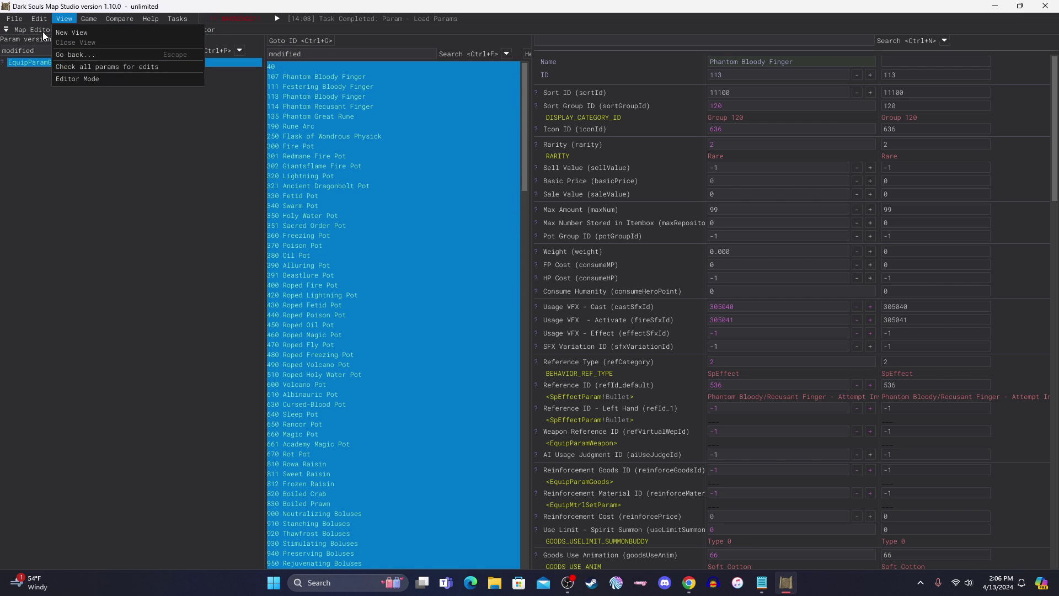
pyautogui.moveTo(39, 19)
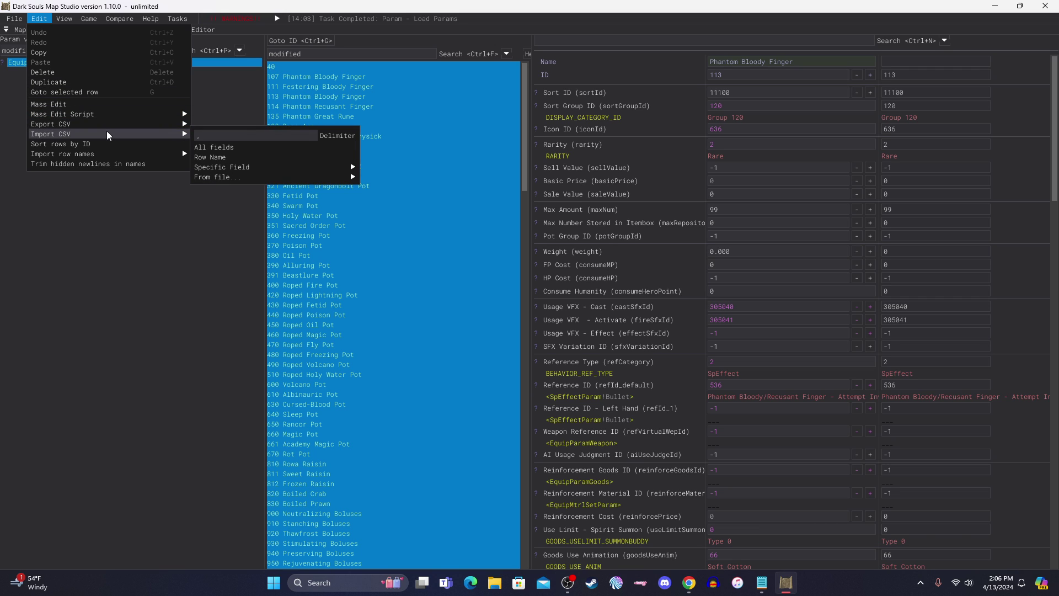
pyautogui.moveTo(250, 141)
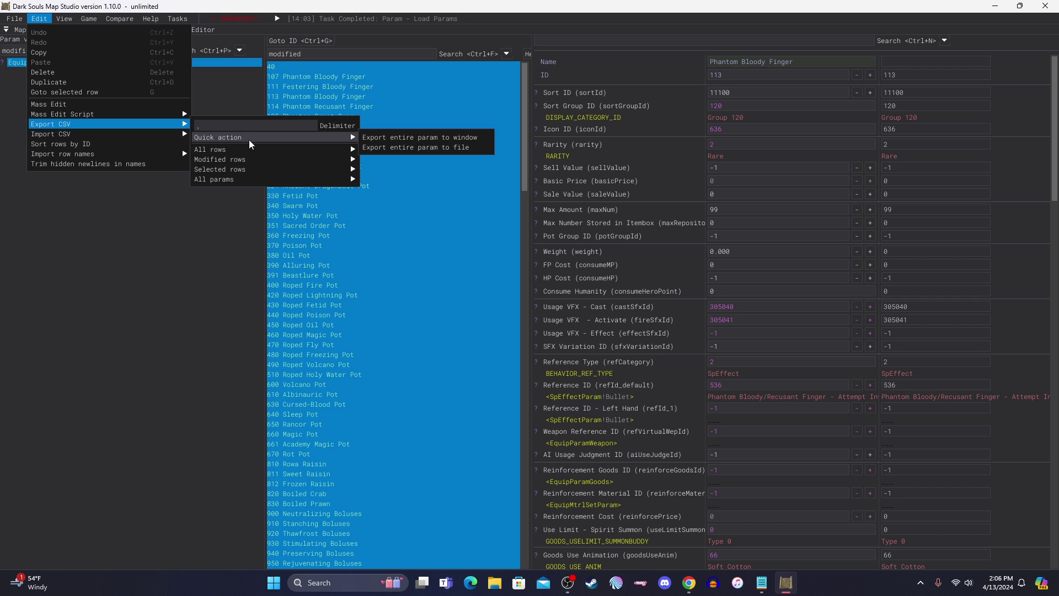
pyautogui.click(395, 148)
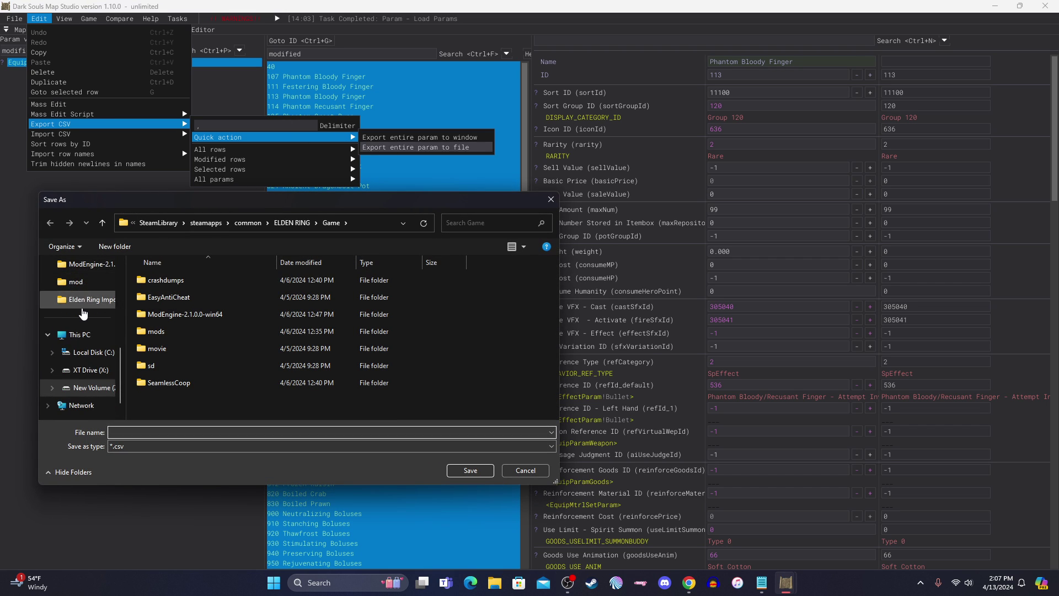
# Step: Save the CSV export to the Desktop as equipparamgoods
pyautogui.click(80, 338)
pyautogui.click(195, 434)
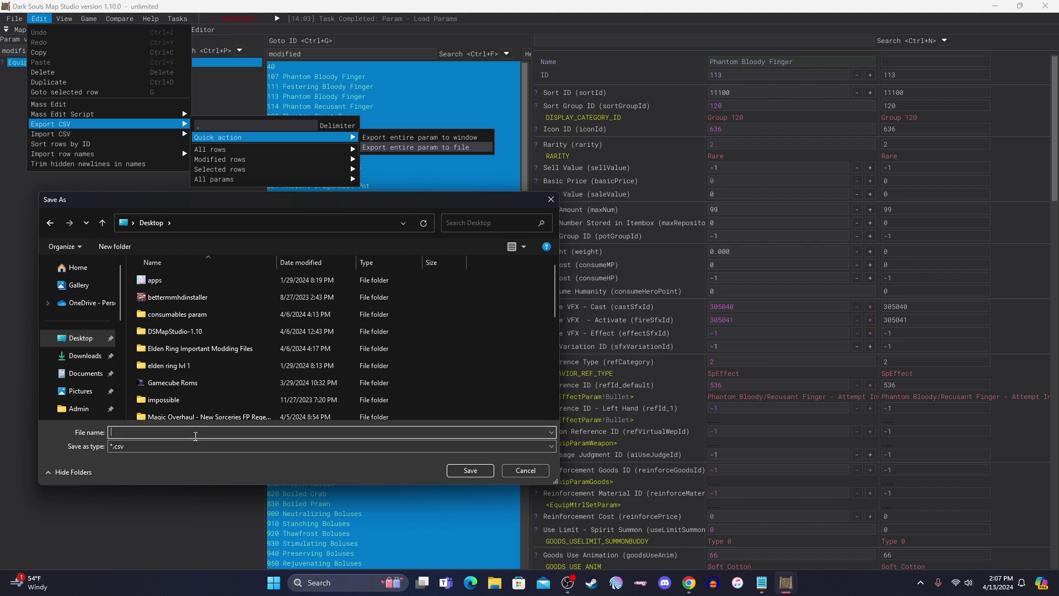
pyautogui.write('equipparamgoods')
pyautogui.click(460, 470)
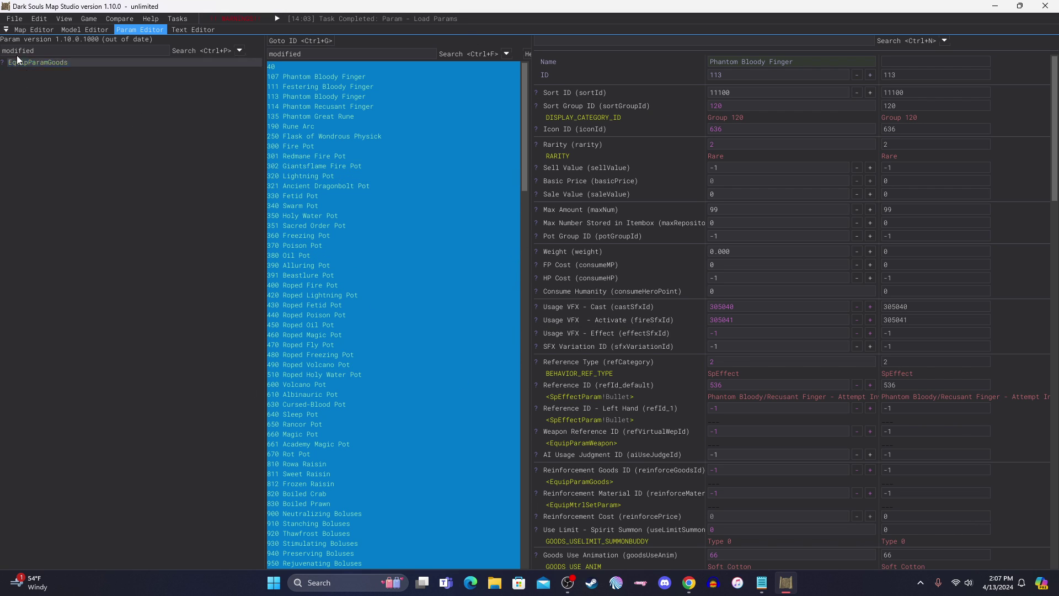
pyautogui.click(16, 18)
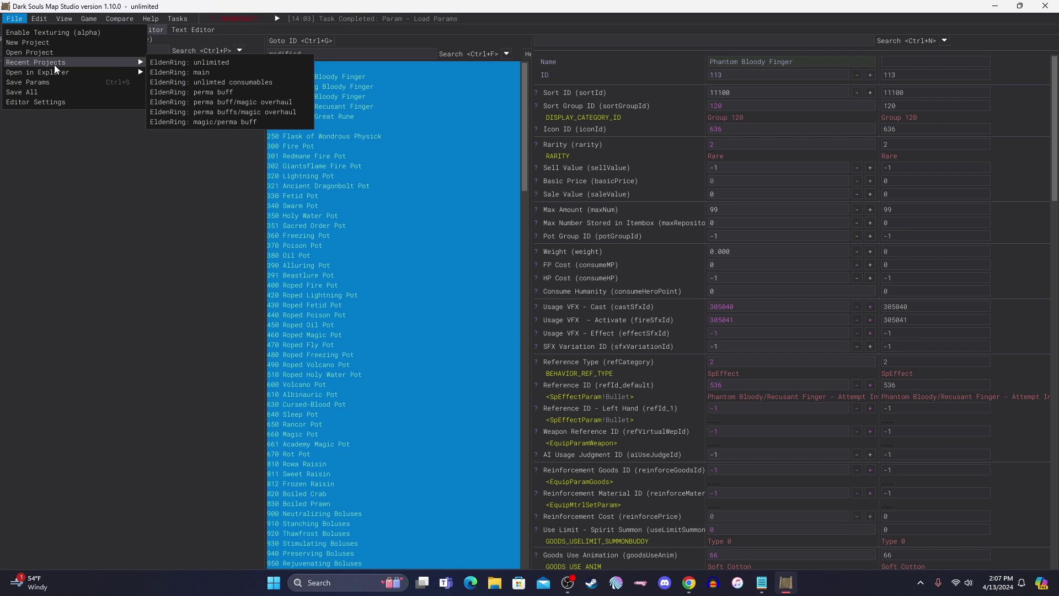
pyautogui.moveTo(62, 76)
pyautogui.click(183, 72)
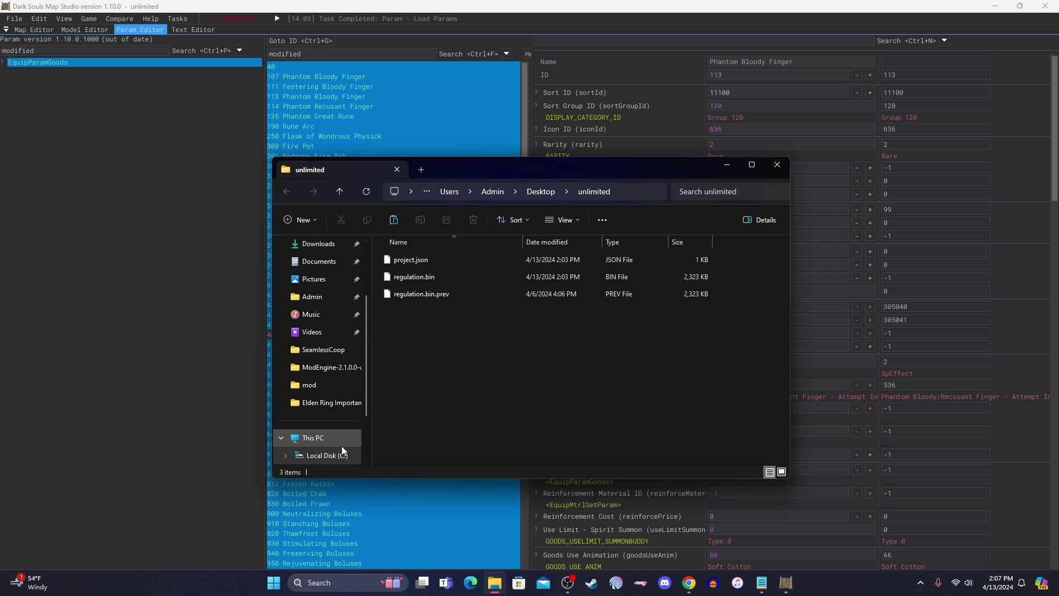
pyautogui.scroll(-2, 317, 425)
pyautogui.click(327, 420)
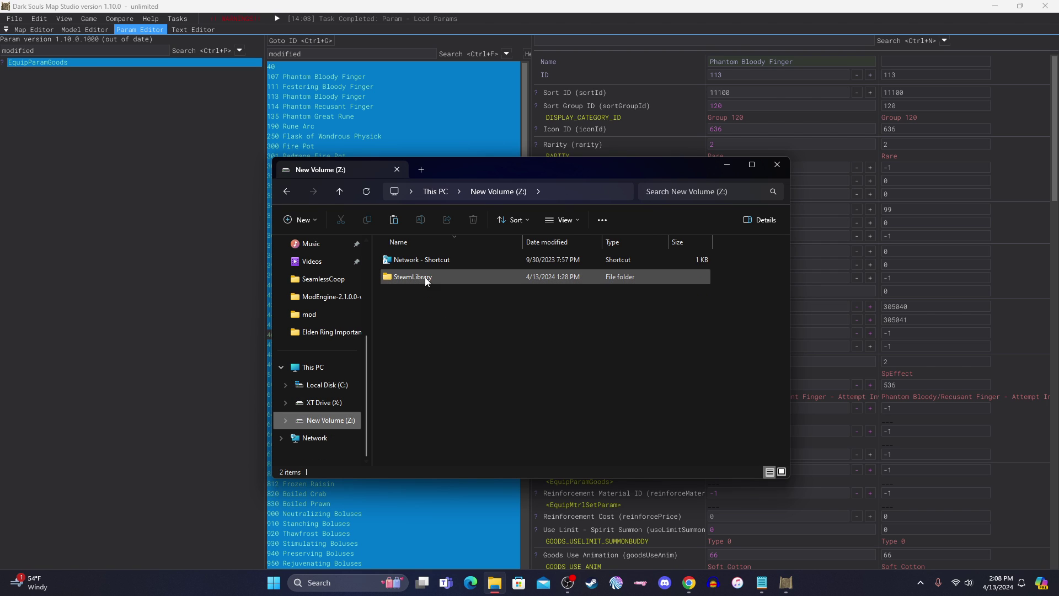
pyautogui.doubleClick(425, 263)
pyautogui.doubleClick(425, 263)
pyautogui.doubleClick(436, 262)
pyautogui.doubleClick(452, 308)
pyautogui.doubleClick(430, 263)
pyautogui.doubleClick(442, 295)
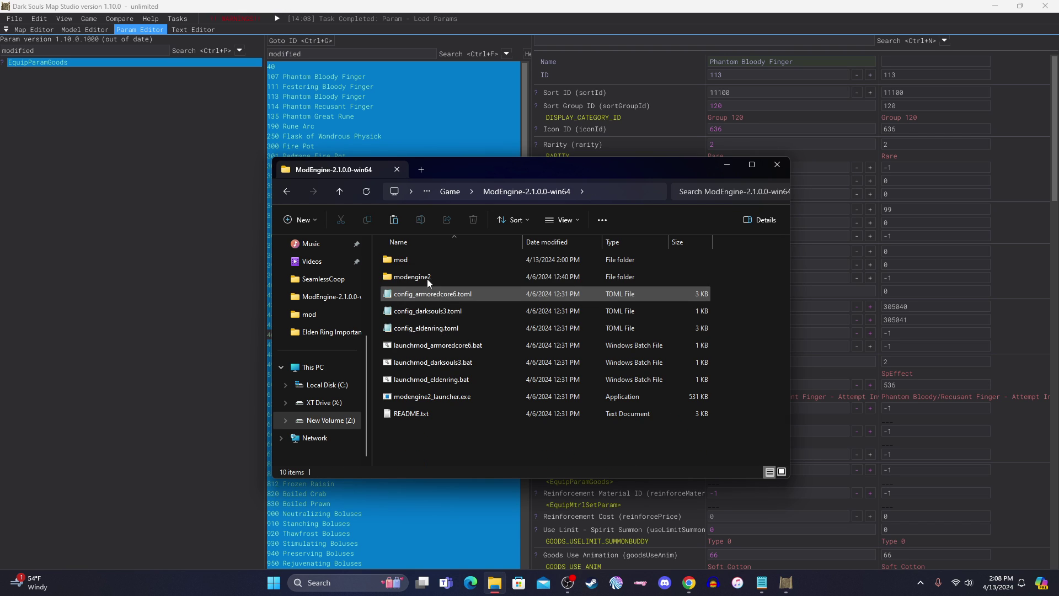
pyautogui.click(418, 260)
pyautogui.doubleClick(418, 260)
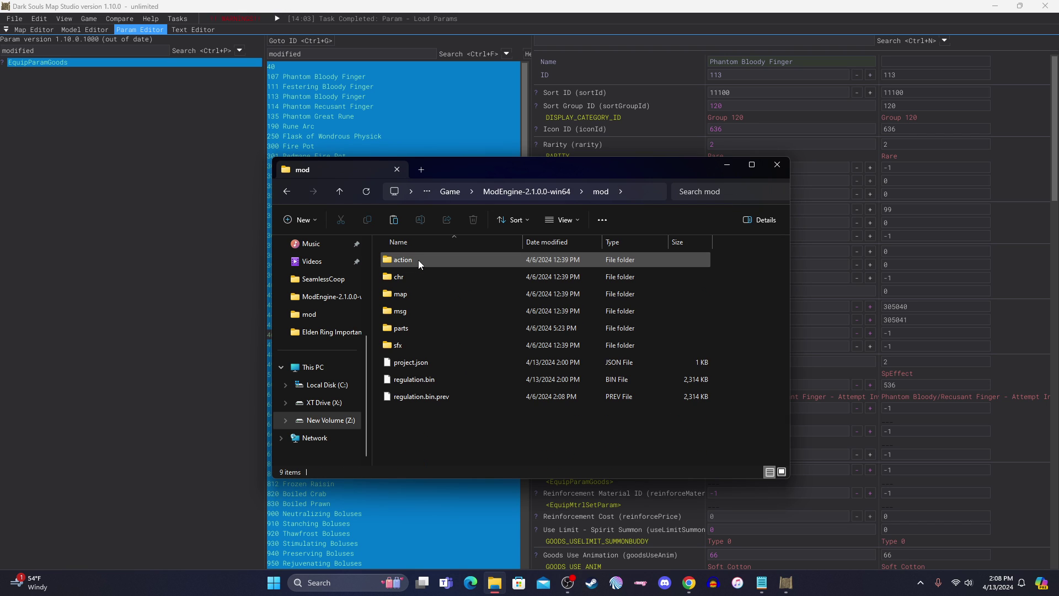
pyautogui.click(288, 191)
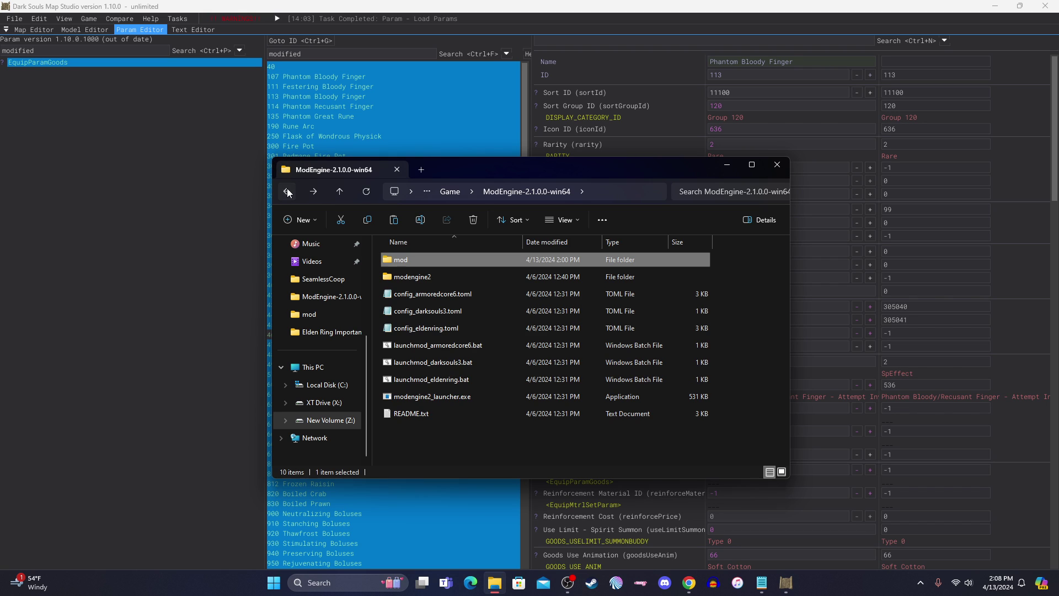
pyautogui.doubleClick(432, 260)
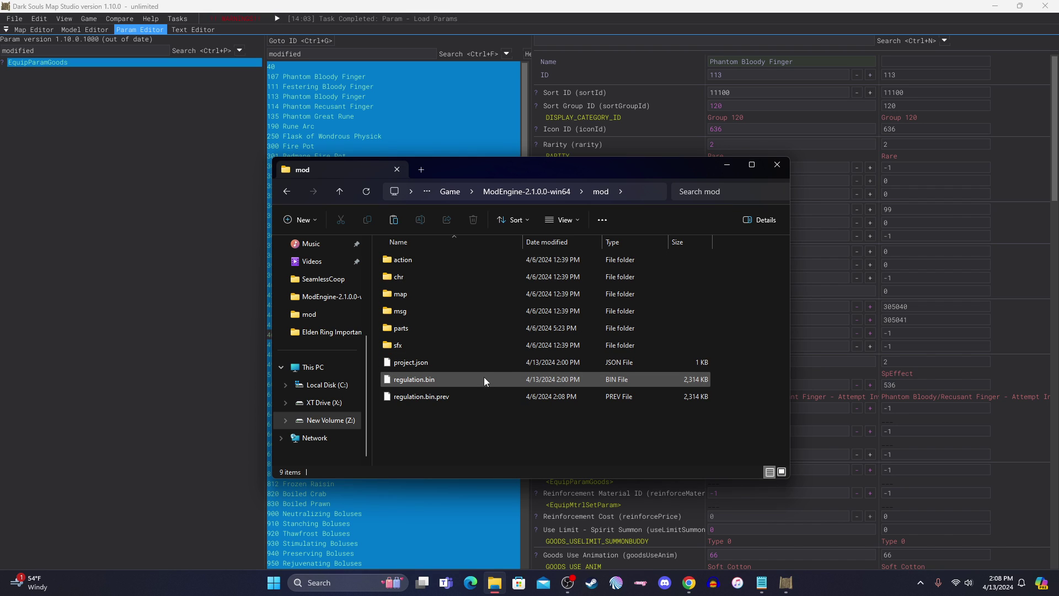
pyautogui.doubleClick(451, 365)
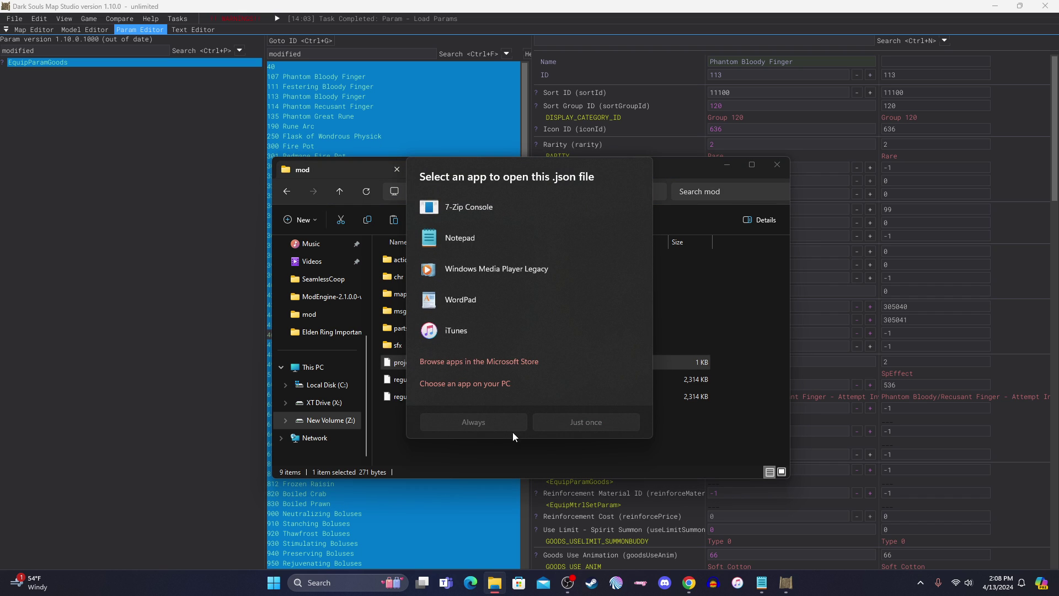
pyautogui.click(716, 444)
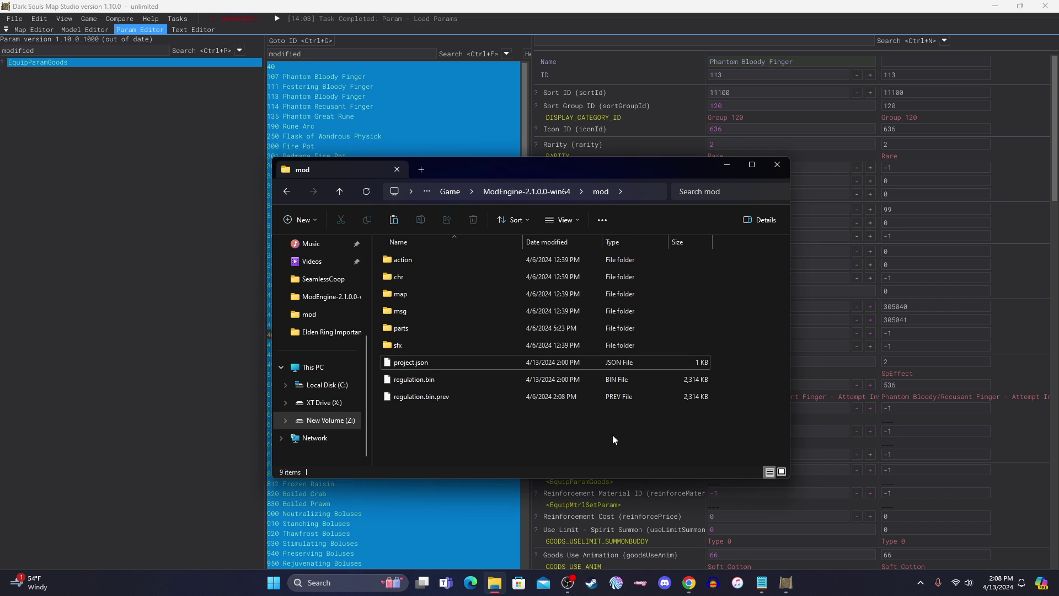
pyautogui.click(777, 165)
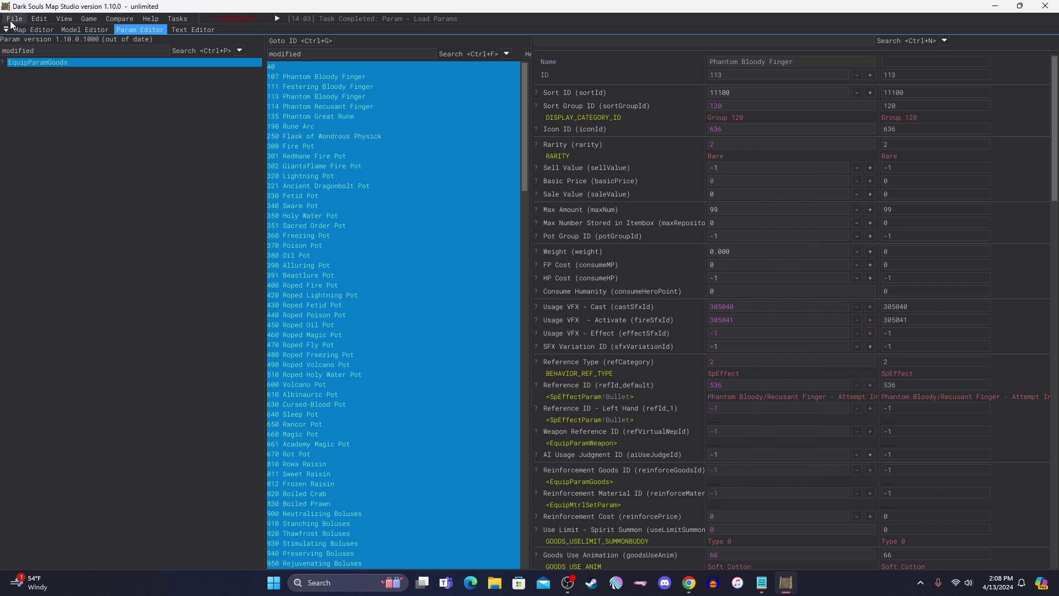
# Step: Start opening a project and browse the Z: drive to SteamLibrary\steamapps\common
pyautogui.click(13, 20)
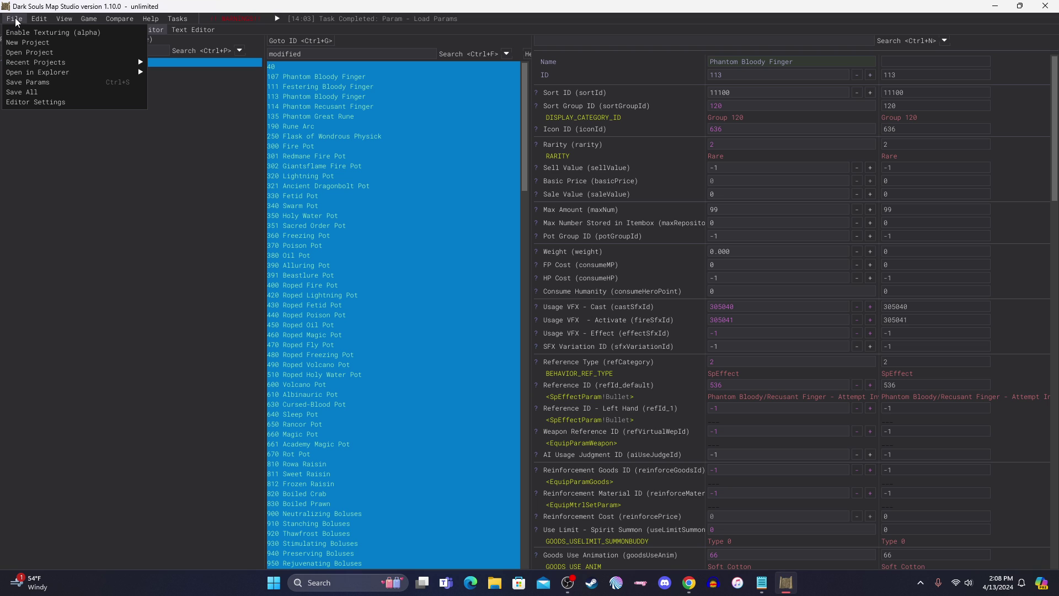
pyautogui.click(37, 53)
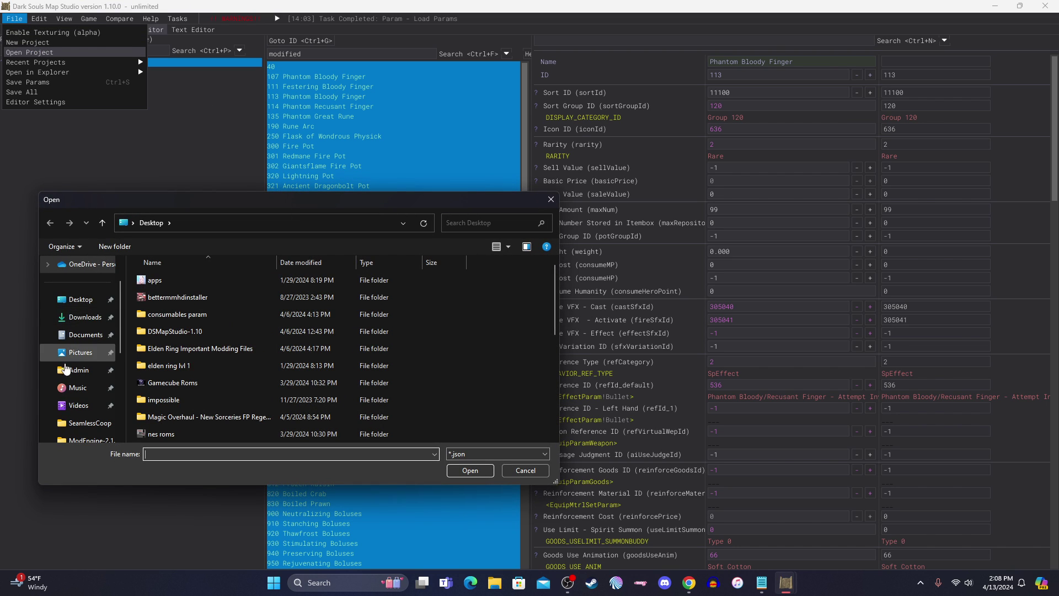
pyautogui.scroll(-3, 89, 381)
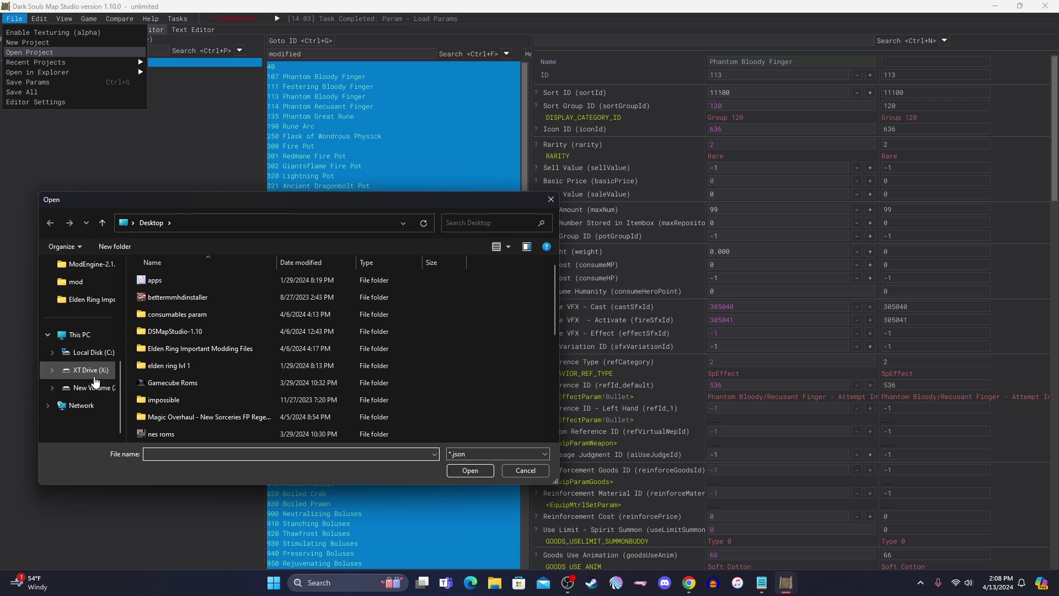
pyautogui.click(93, 387)
pyautogui.doubleClick(175, 297)
pyautogui.doubleClick(180, 280)
pyautogui.doubleClick(179, 281)
# Step: Open project.json from ELDEN RING\Game\ModEngine-2.1.0.0-win64\mod
pyautogui.doubleClick(188, 331)
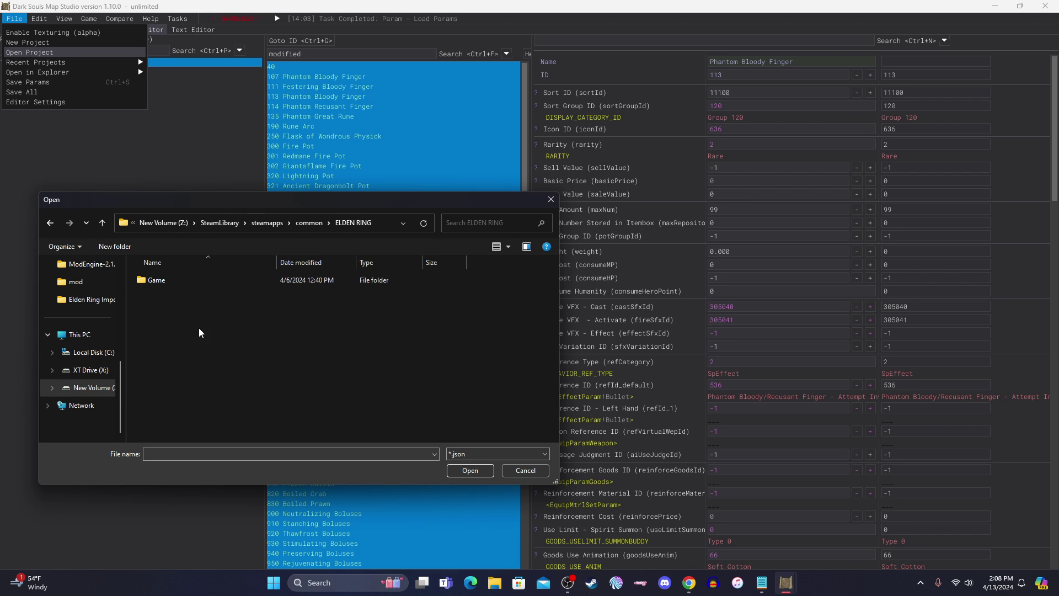
pyautogui.doubleClick(191, 282)
pyautogui.doubleClick(202, 332)
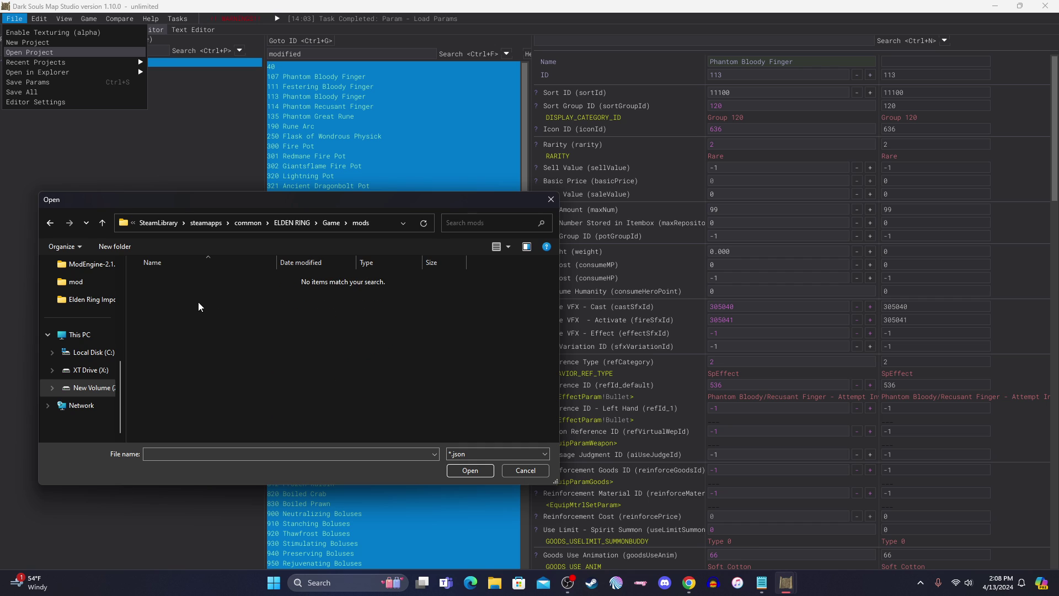
pyautogui.click(50, 223)
pyautogui.doubleClick(182, 314)
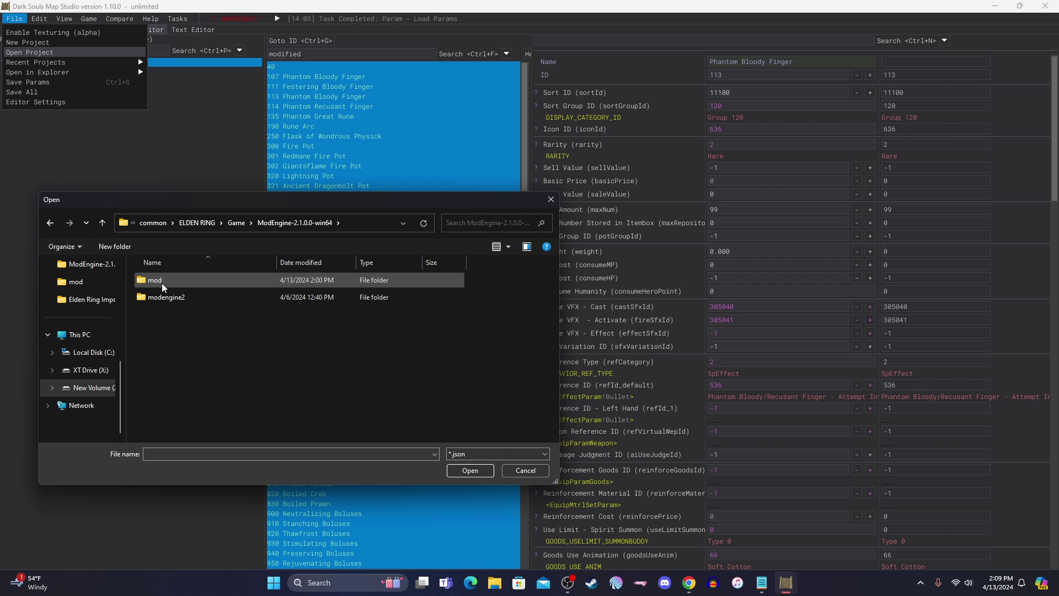
pyautogui.doubleClick(161, 286)
pyautogui.click(201, 386)
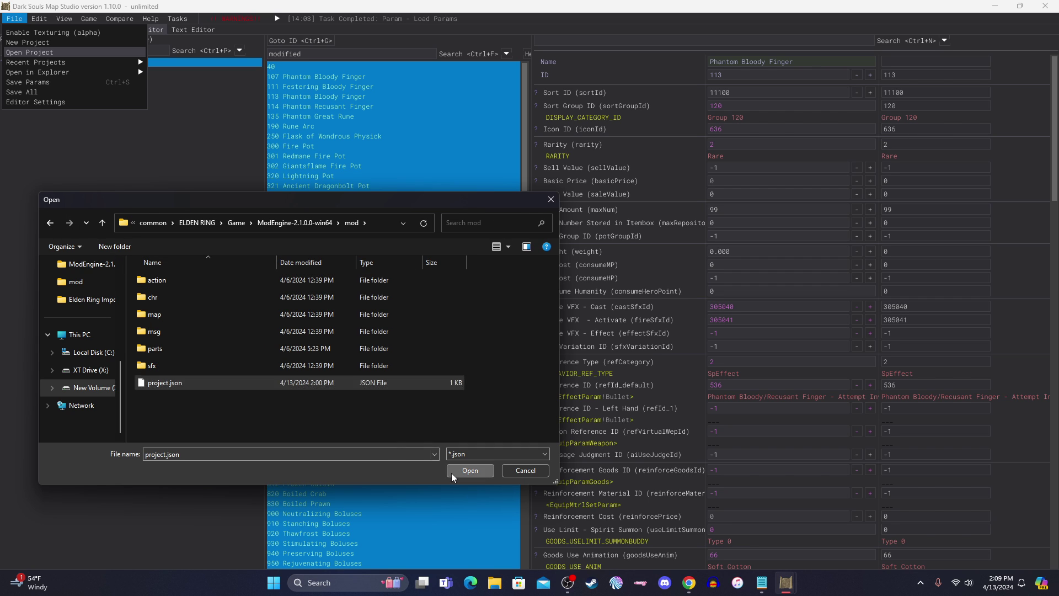
pyautogui.click(470, 470)
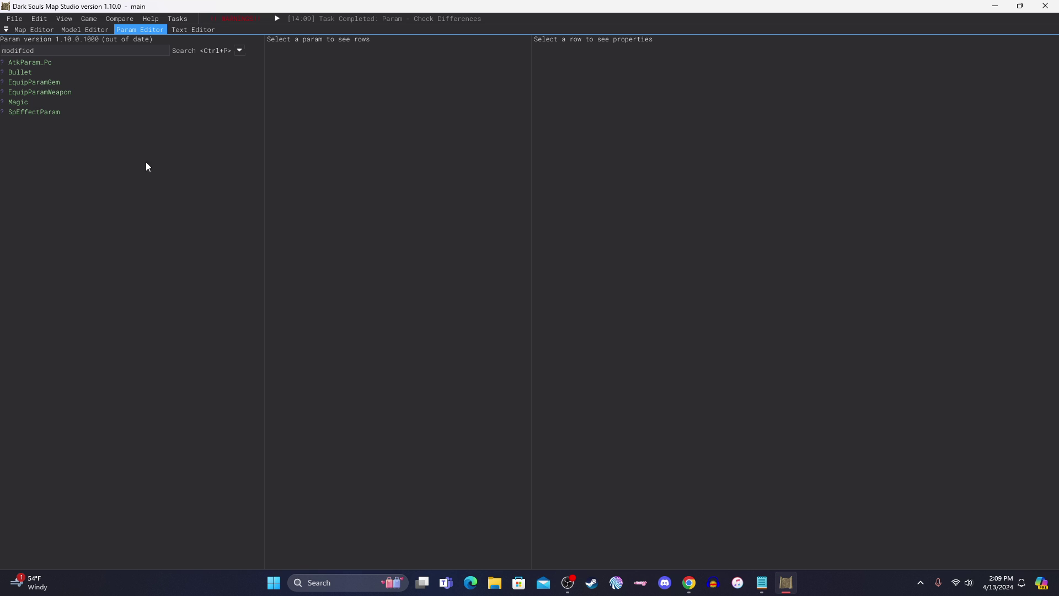
# Step: Replace the 'modified' filter with 'equipp' and open EquipParamGoods to list its rows
pyautogui.press('BackSpace')
pyautogui.press('BackSpace')
pyautogui.press('BackSpace')
pyautogui.press('BackSpace')
pyautogui.press('BackSpace')
pyautogui.press('BackSpace')
pyautogui.press('BackSpace')
pyautogui.press('BackSpace')
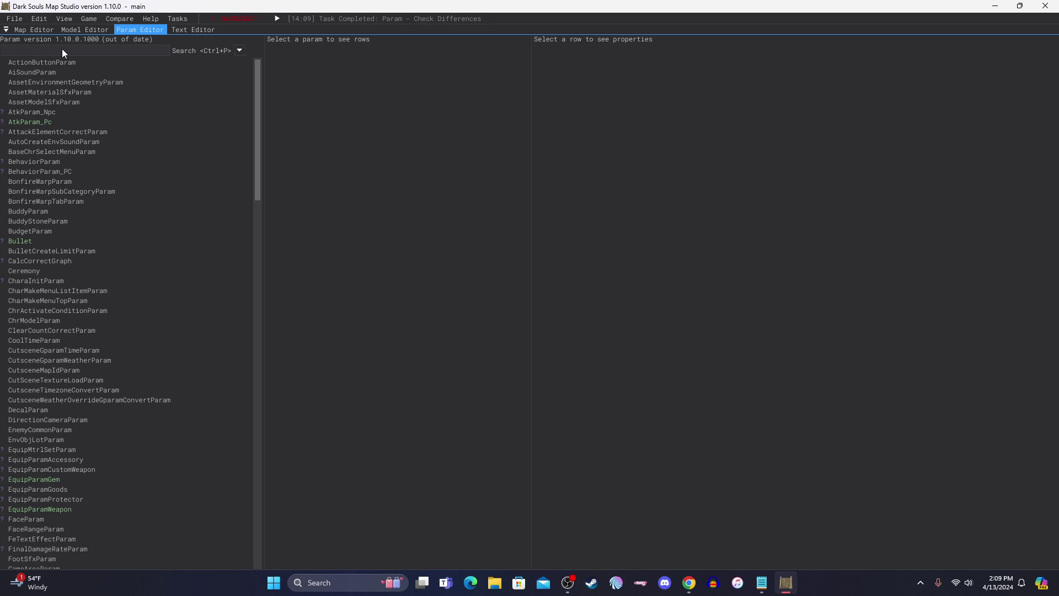
pyautogui.write('equ')
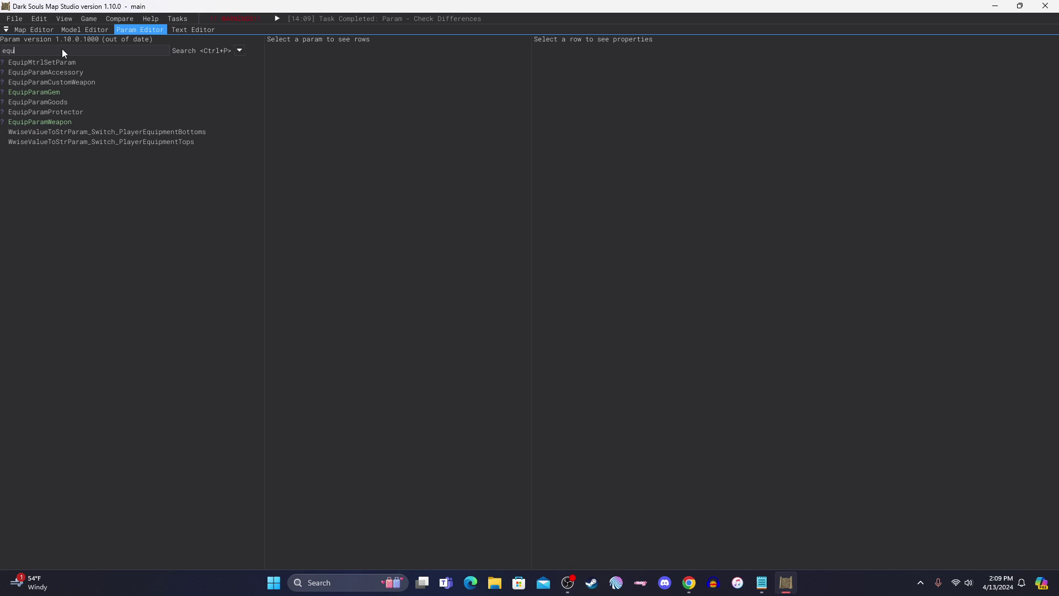
pyautogui.write('ipp')
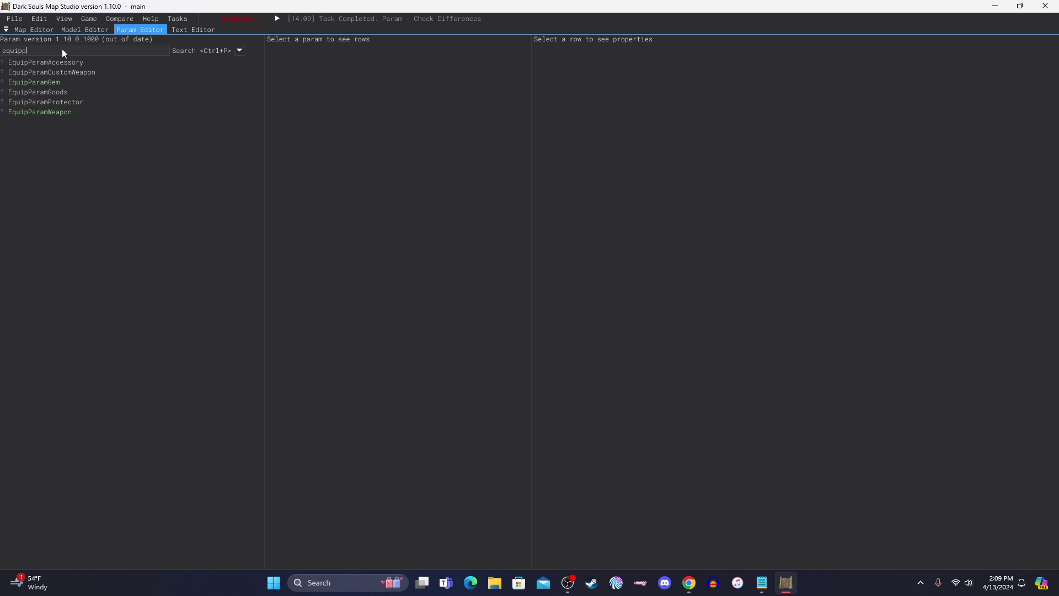
pyautogui.click(72, 92)
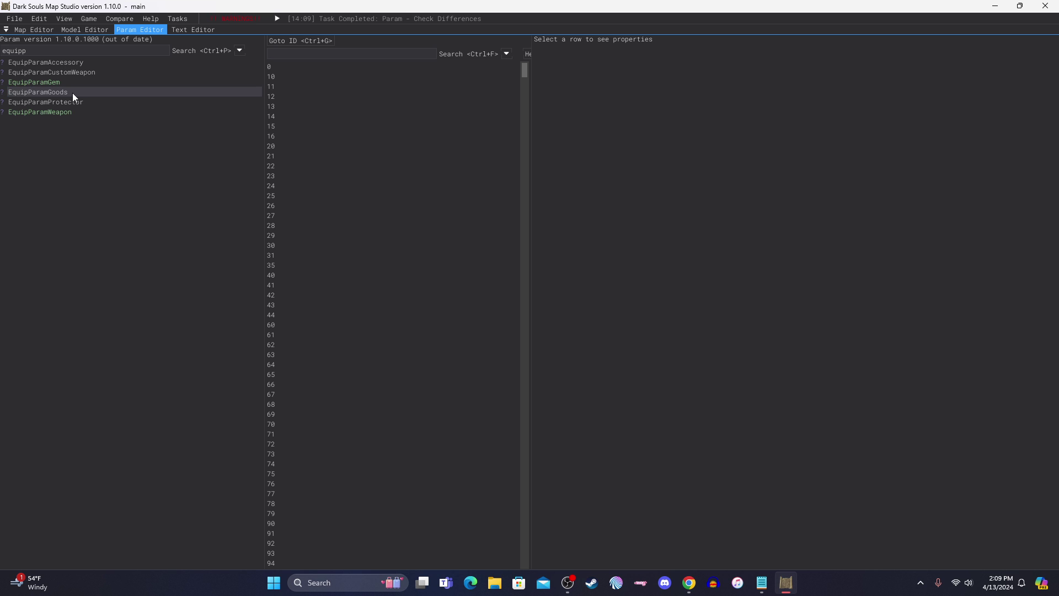
pyautogui.click(72, 92)
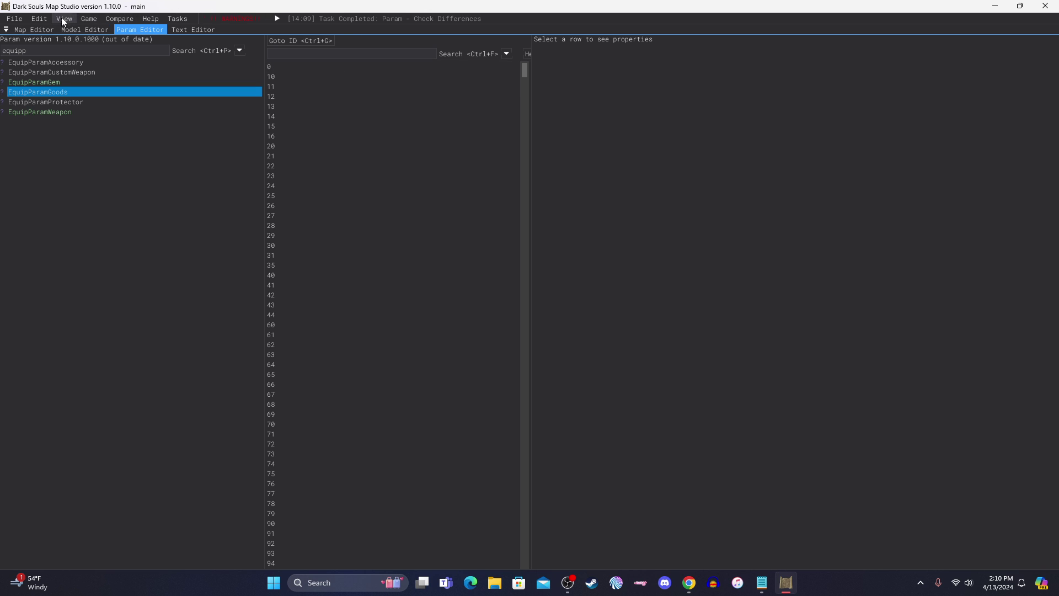
# Step: Browse Edit > Import CSV > From file to reach the All fields option
pyautogui.click(40, 20)
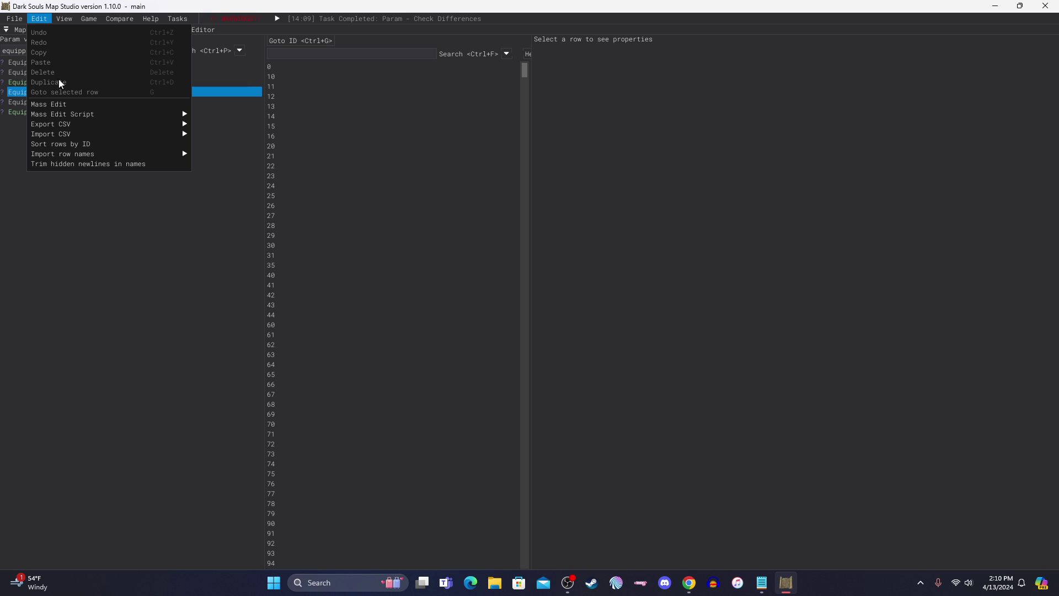
pyautogui.moveTo(88, 120)
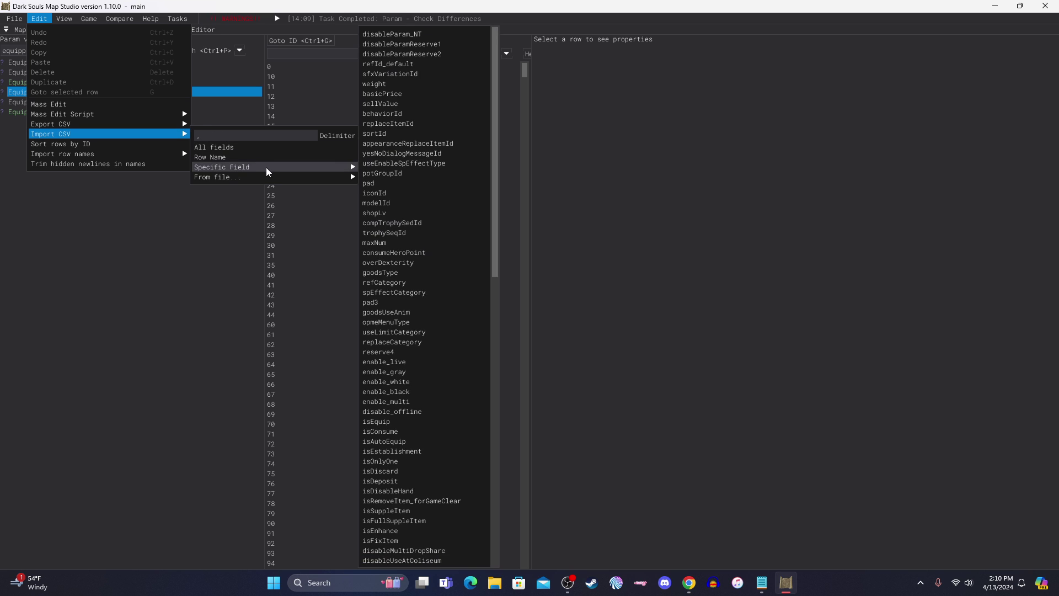
pyautogui.moveTo(272, 180)
pyautogui.moveTo(329, 179)
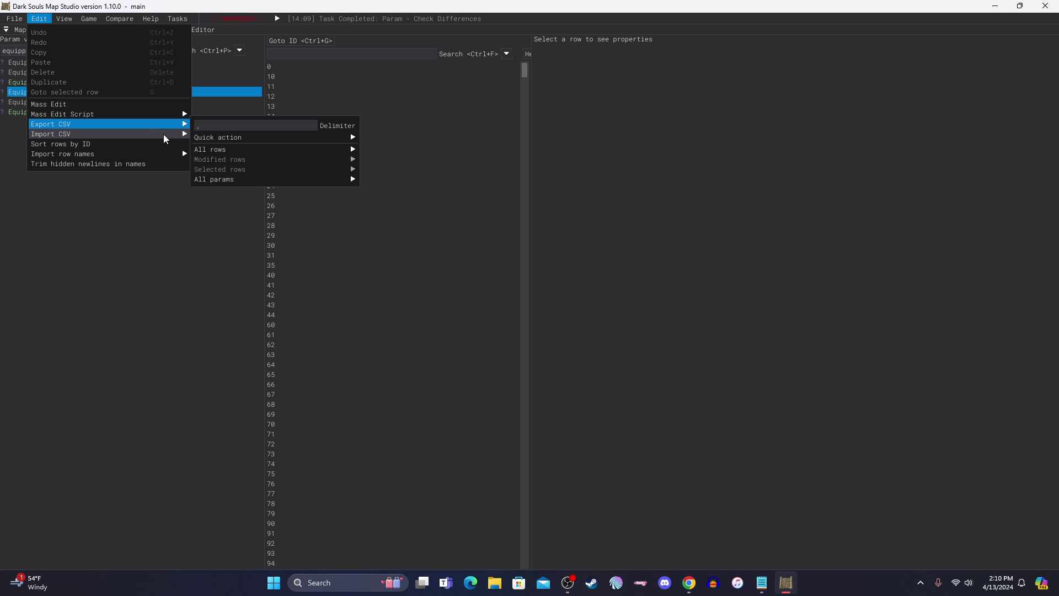
pyautogui.moveTo(174, 135)
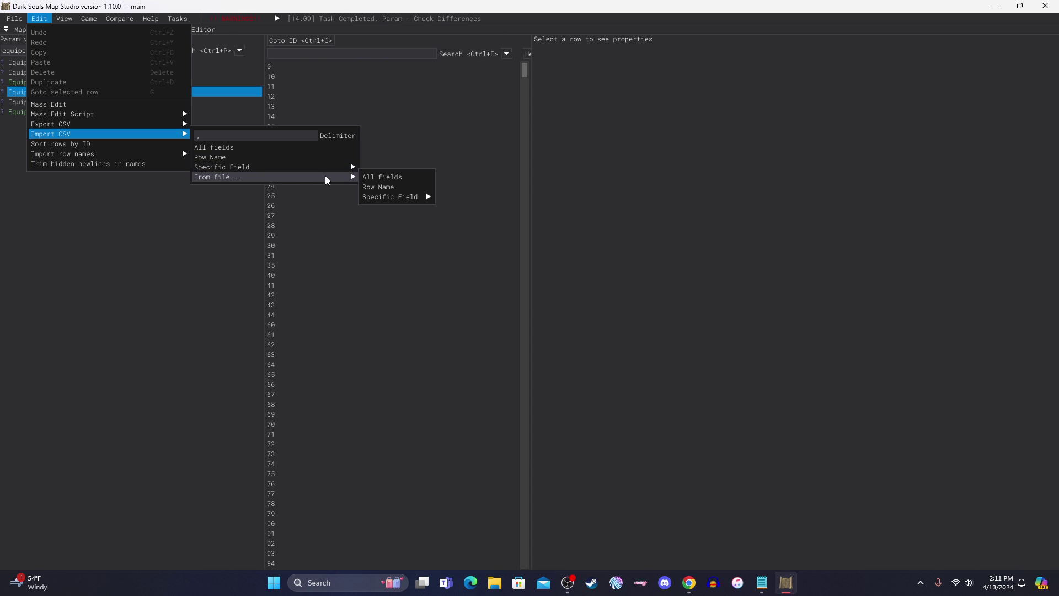
# Step: Import all fields from a CSV file, pointing the file picker at Desktop
pyautogui.click(384, 181)
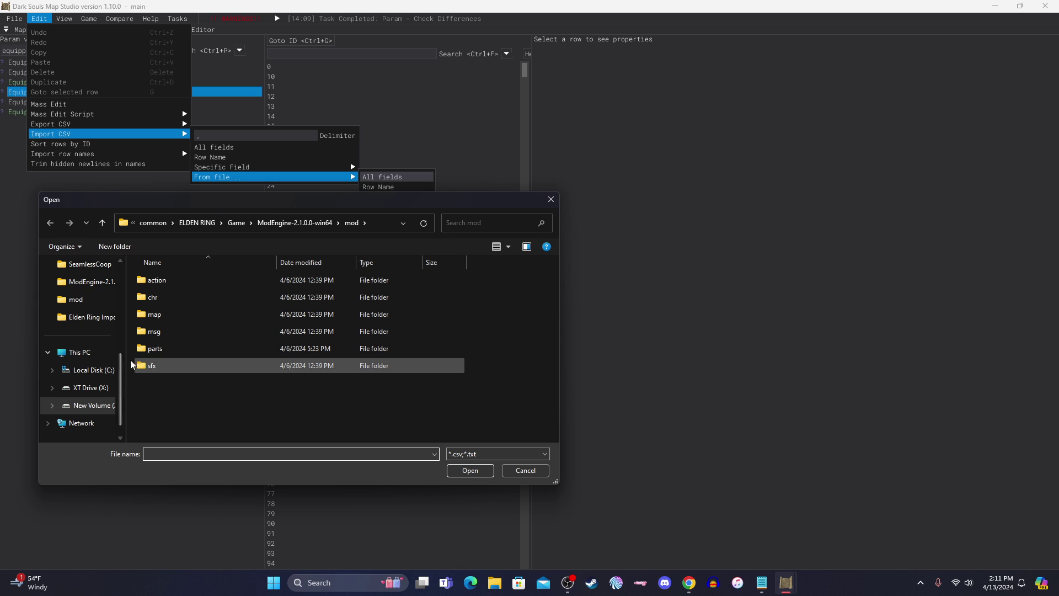
pyautogui.scroll(3, 78, 331)
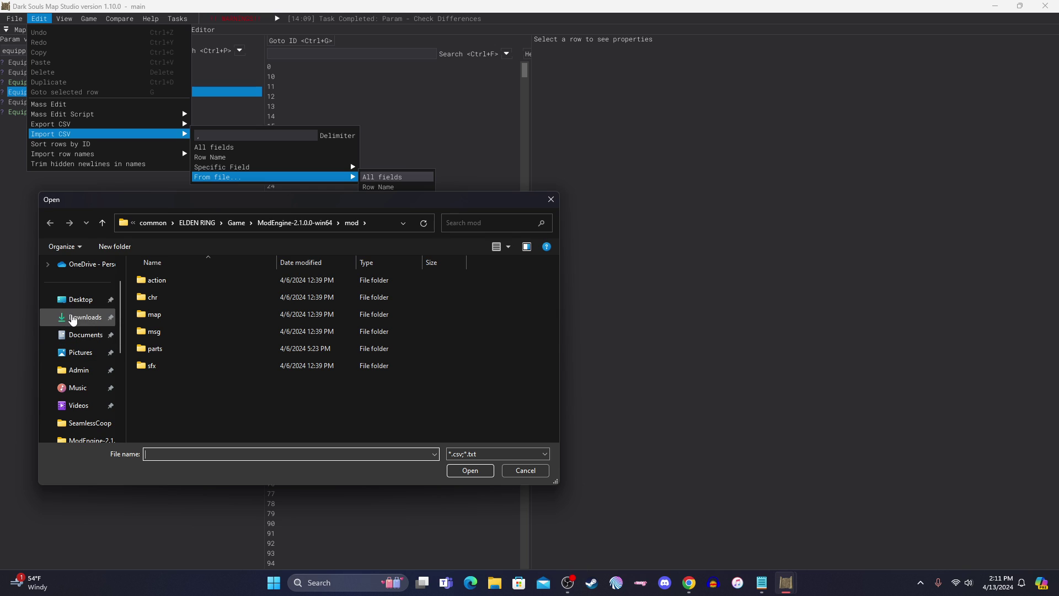
pyautogui.click(80, 301)
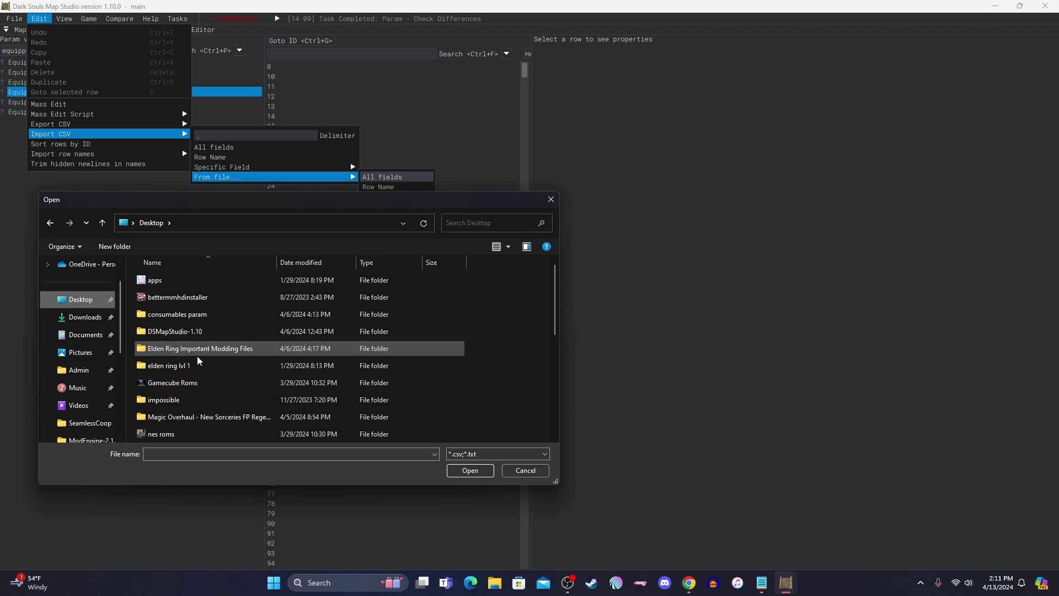
pyautogui.scroll(-2, 208, 375)
pyautogui.scroll(-2, 208, 379)
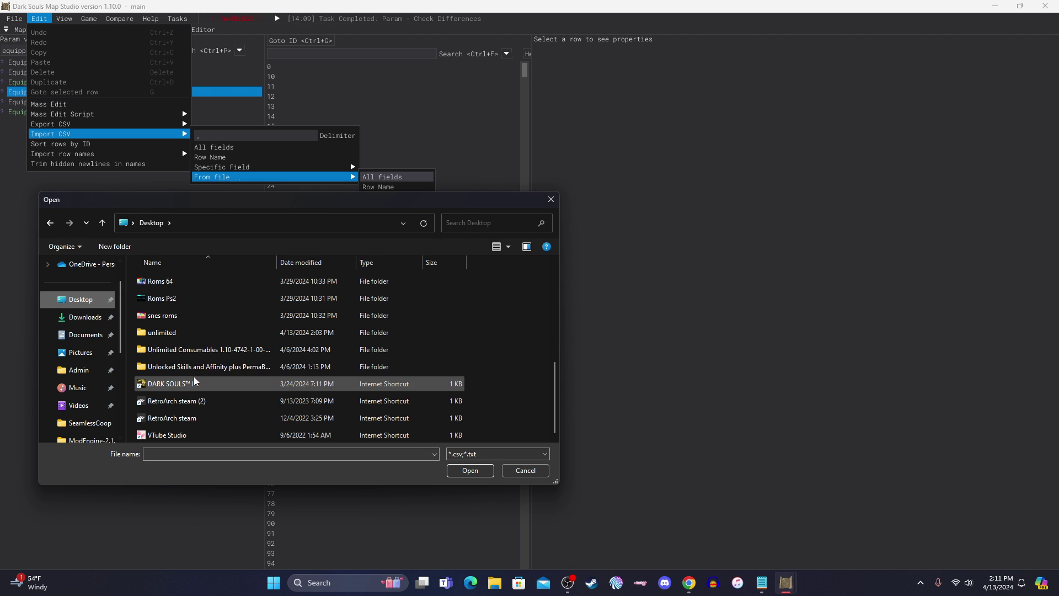
pyautogui.scroll(3, 210, 406)
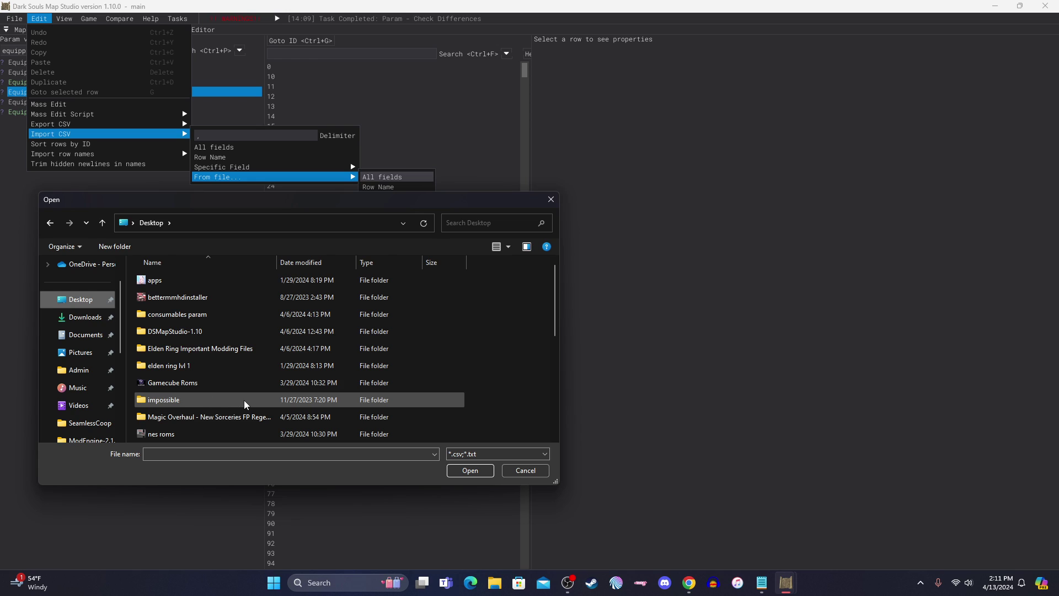
pyautogui.scroll(-1, 245, 404)
# Step: Type 'param' as the file name, then clear it and reload the Desktop listing
pyautogui.click(209, 453)
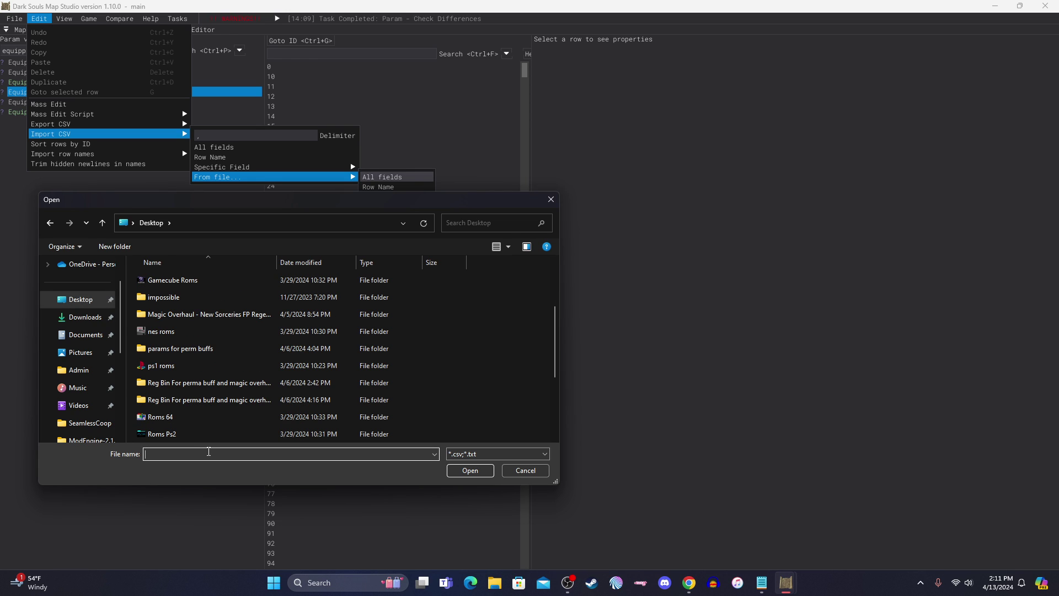
pyautogui.write('p')
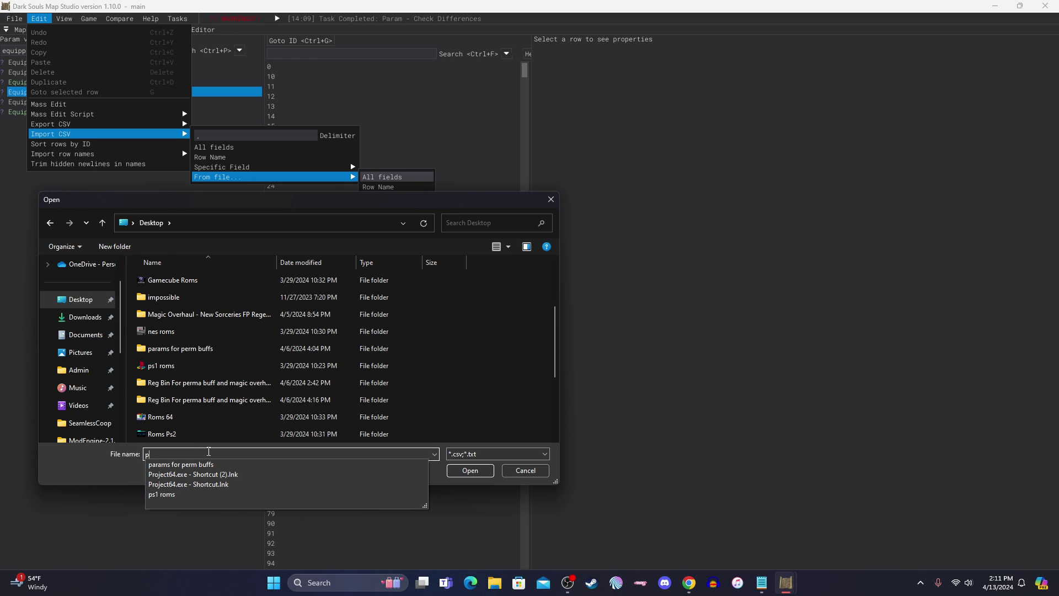
pyautogui.write('ara')
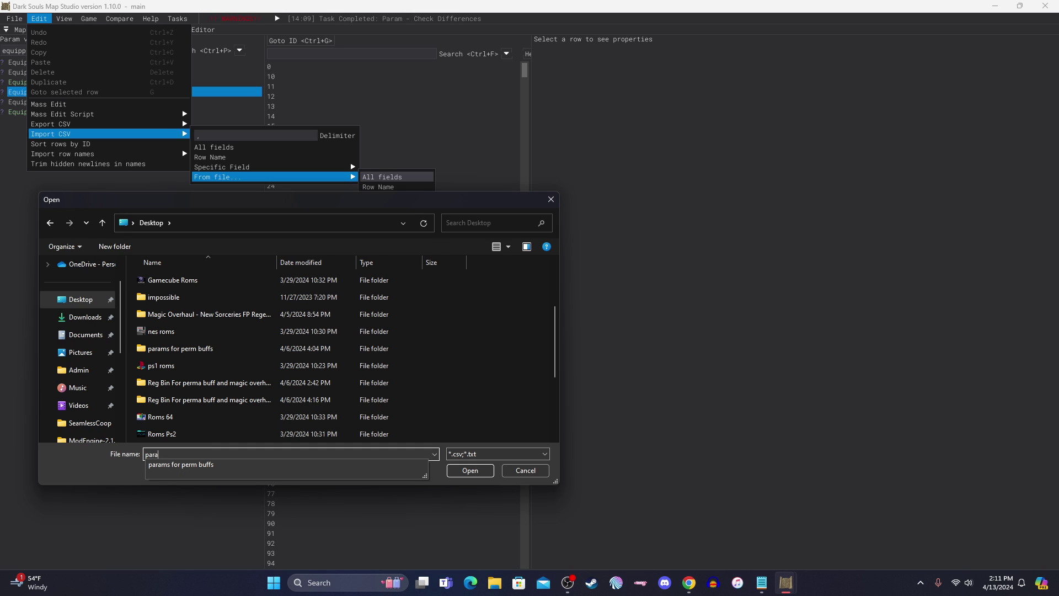
pyautogui.write('m')
pyautogui.press('BackSpace')
pyautogui.press('BackSpace')
pyautogui.press('BackSpace')
pyautogui.press('BackSpace')
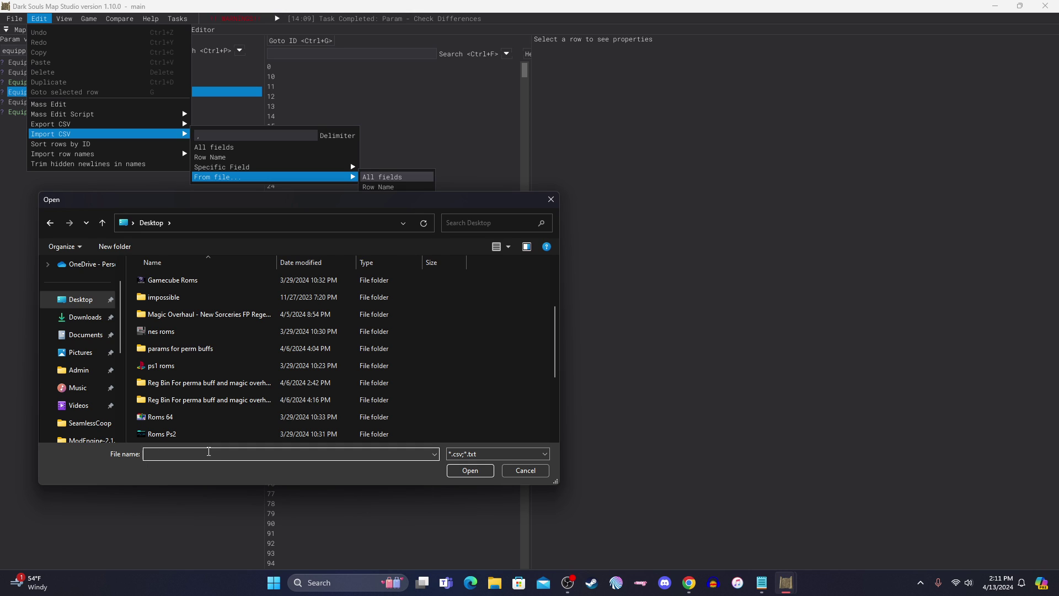
pyautogui.scroll(-3, 286, 348)
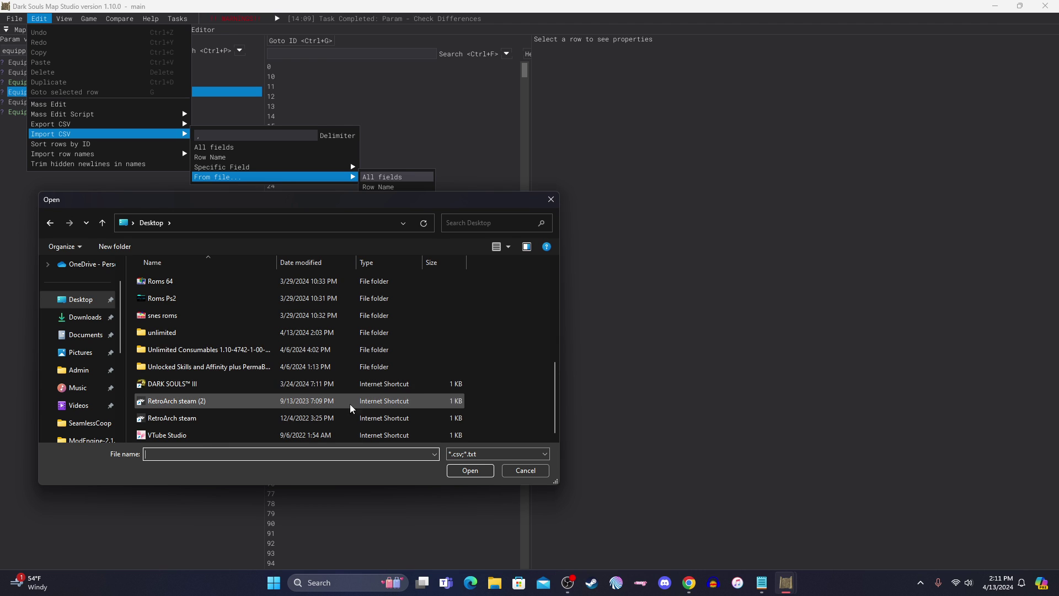
pyautogui.click(78, 299)
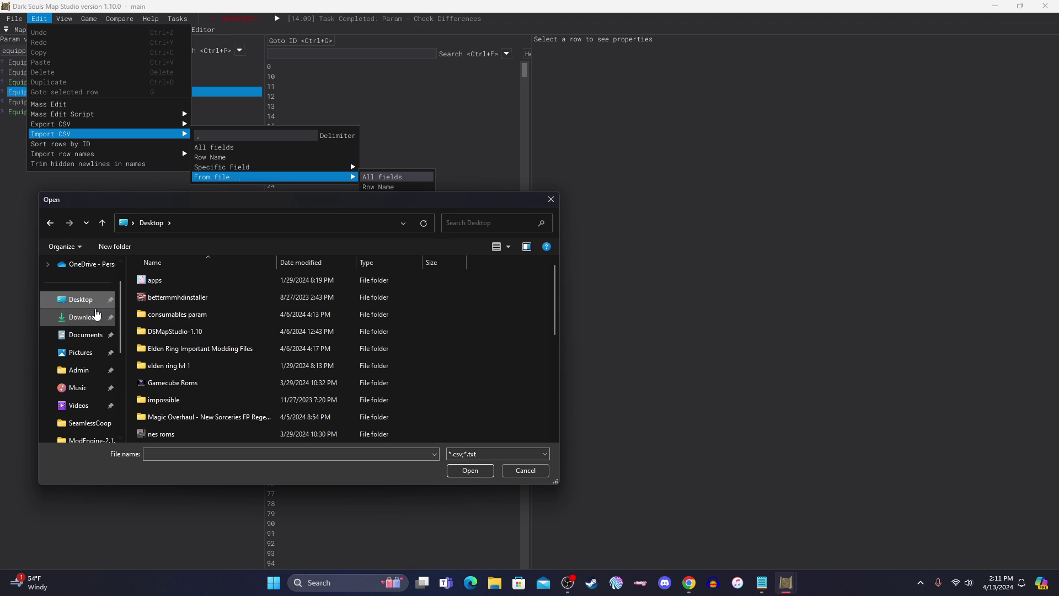
pyautogui.scroll(-5, 305, 397)
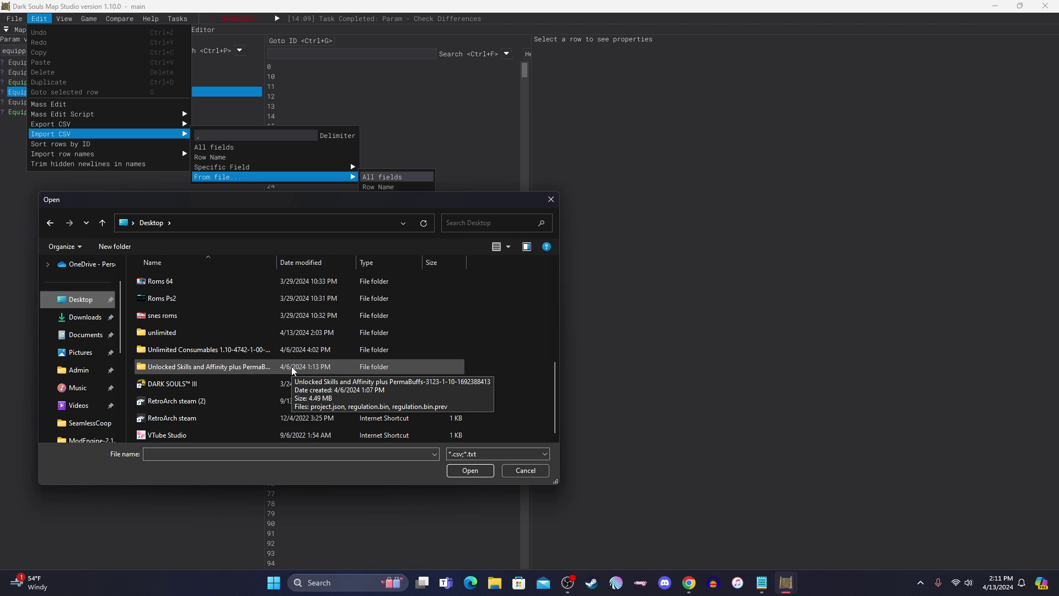
pyautogui.scroll(2, 253, 385)
pyautogui.scroll(-2, 246, 394)
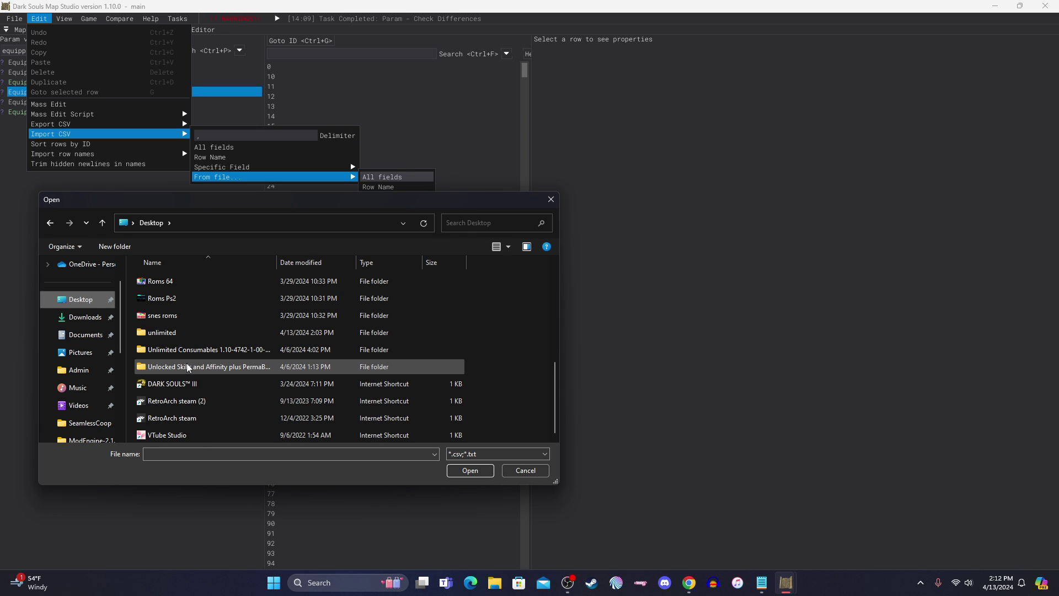
# Step: Open the unlimited folder, go back to Desktop, and open unlimited again
pyautogui.click(179, 333)
pyautogui.doubleClick(180, 333)
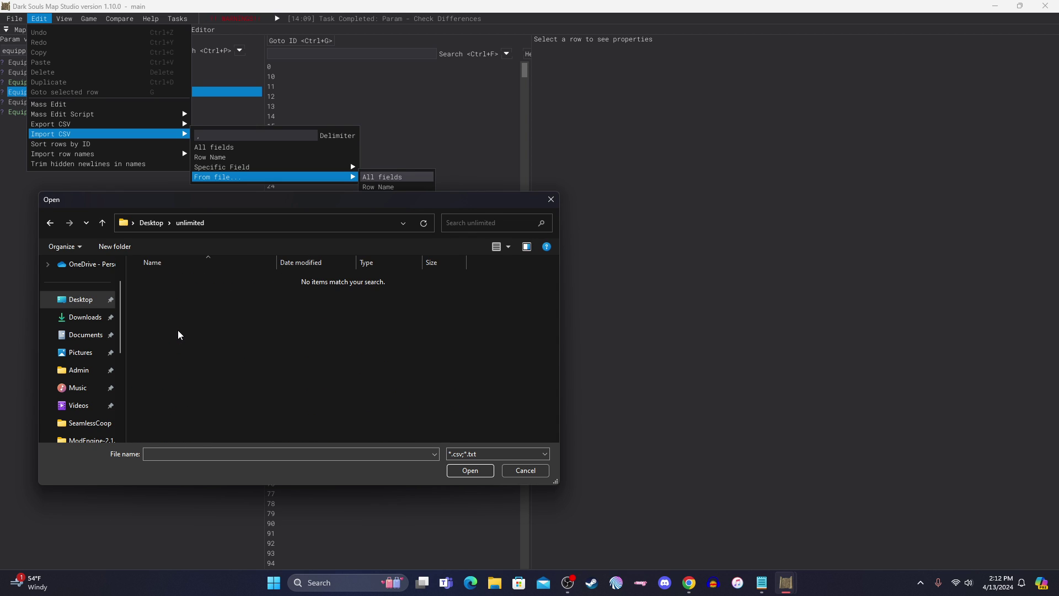
pyautogui.click(469, 470)
pyautogui.click(470, 470)
pyautogui.click(49, 222)
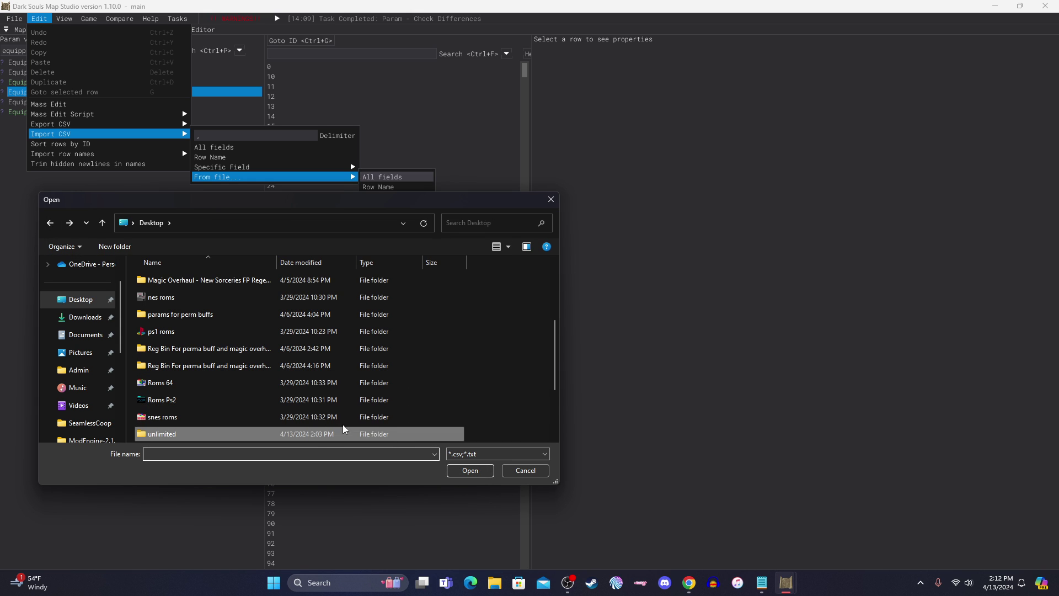
pyautogui.click(322, 435)
pyautogui.click(451, 471)
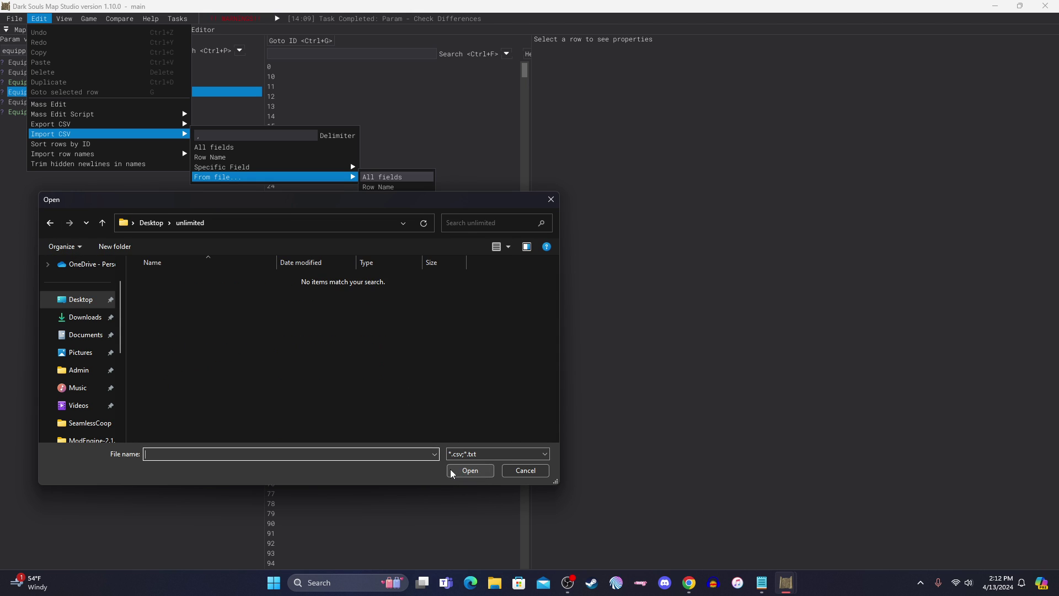
# Step: Keep the CSV and text file filter, check Downloads, then return to Desktop
pyautogui.click(479, 455)
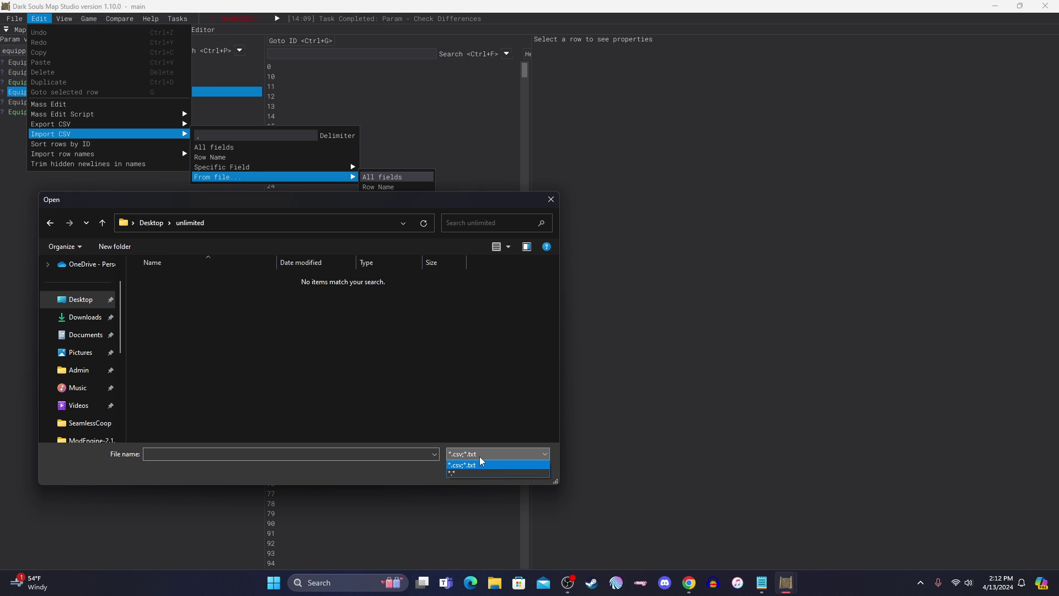
pyautogui.click(479, 464)
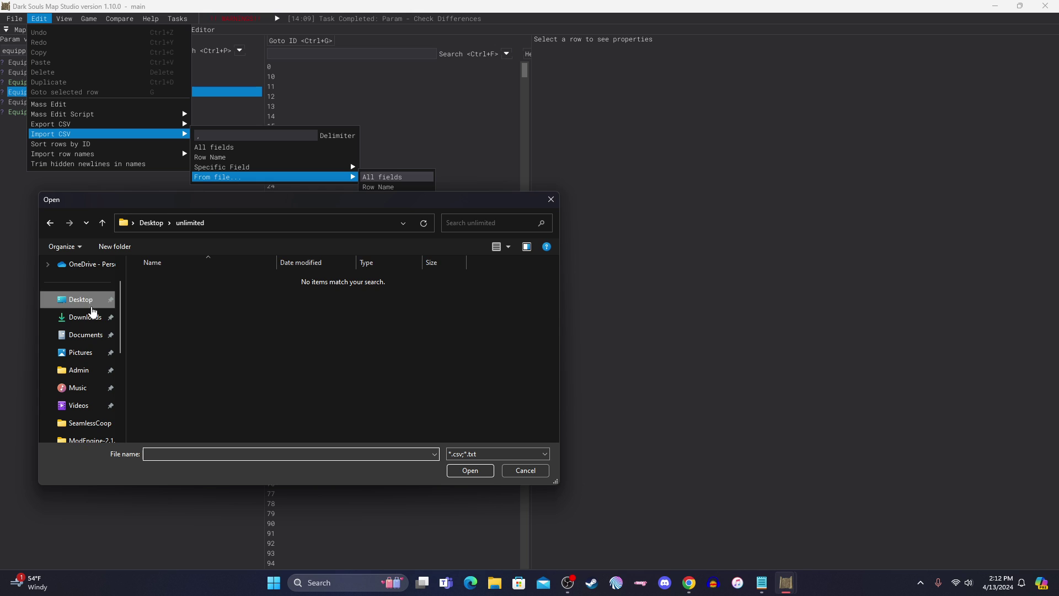
pyautogui.click(86, 325)
pyautogui.click(80, 300)
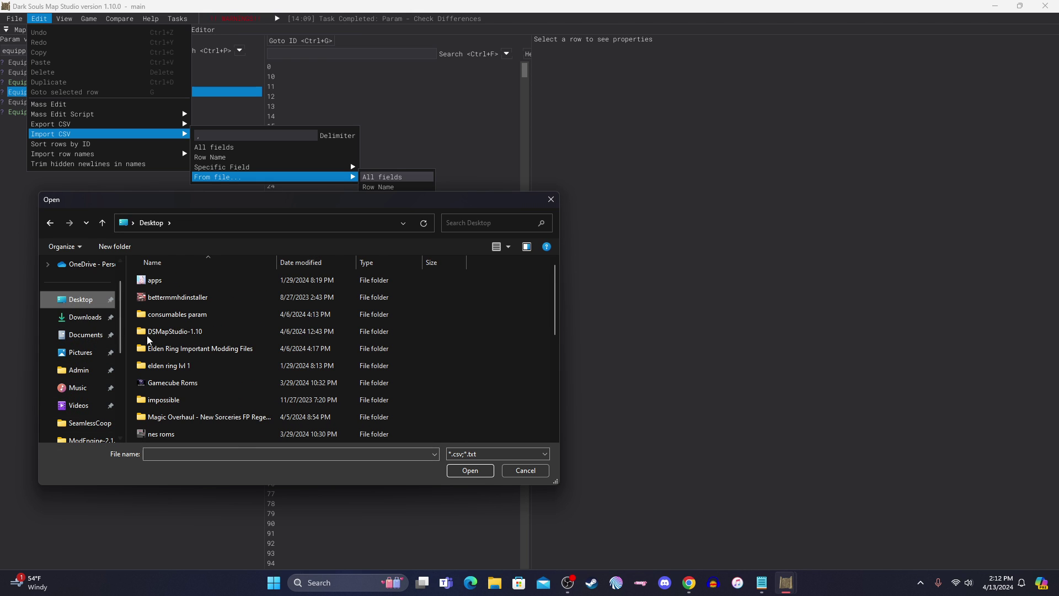
pyautogui.click(238, 451)
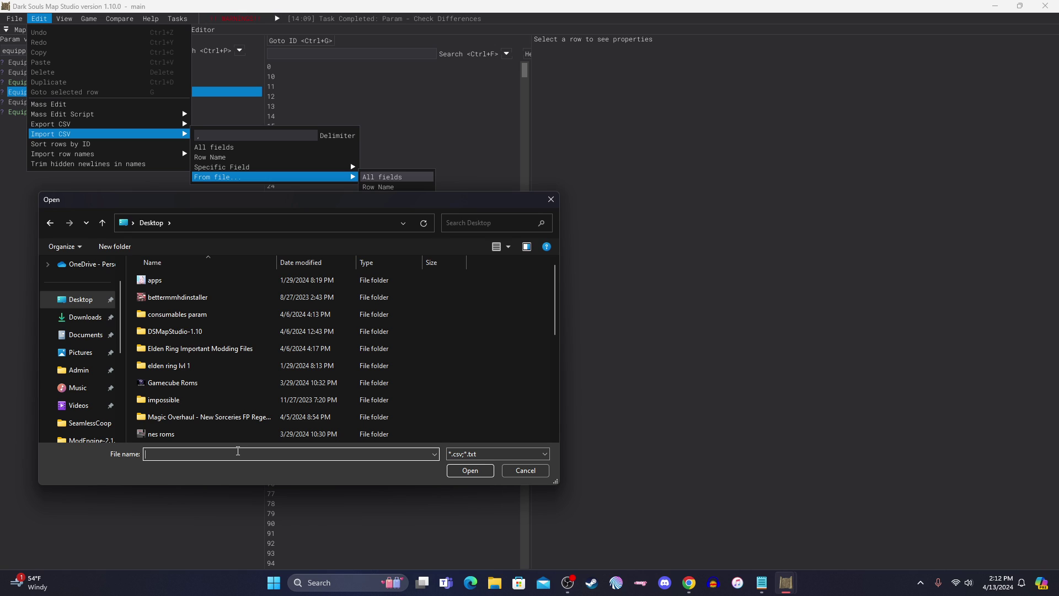
# Step: Choose the equipparamgoods CSV file and import all its fields into EquipParamGoods
pyautogui.write('p')
pyautogui.press('BackSpace')
pyautogui.write('e')
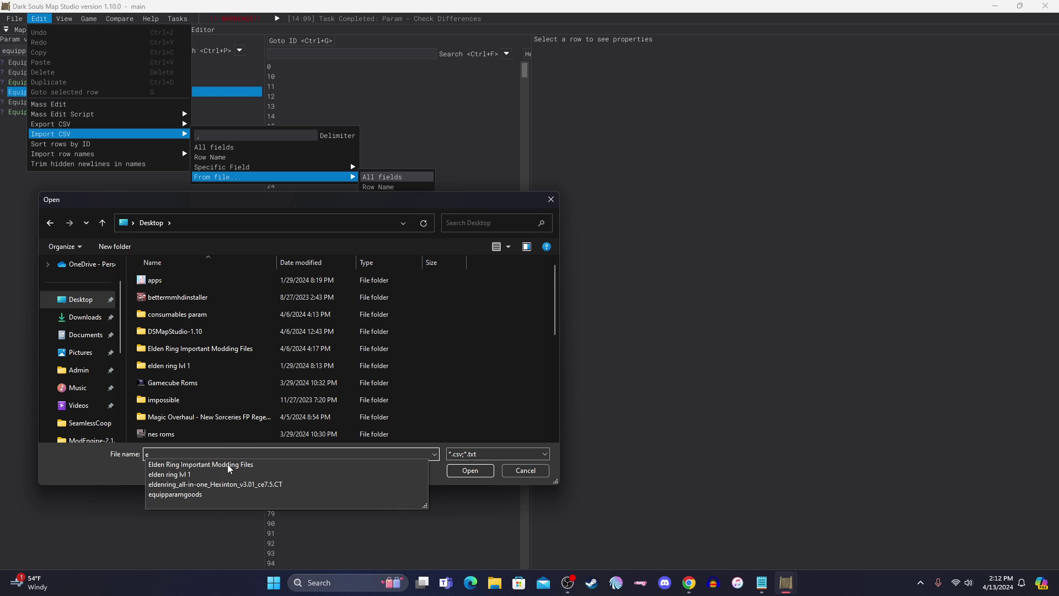
pyautogui.click(228, 495)
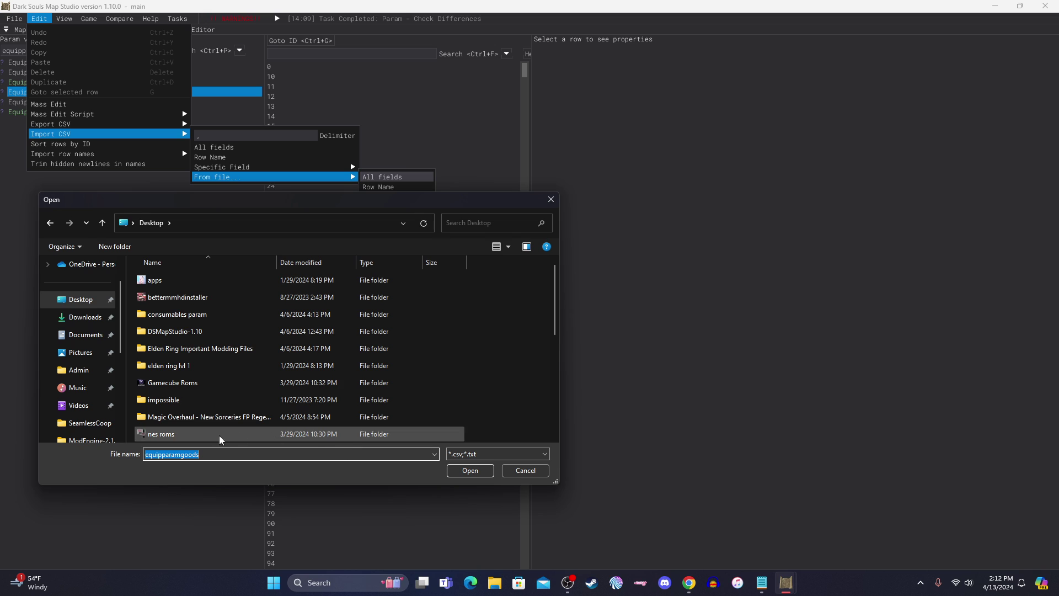
pyautogui.click(469, 470)
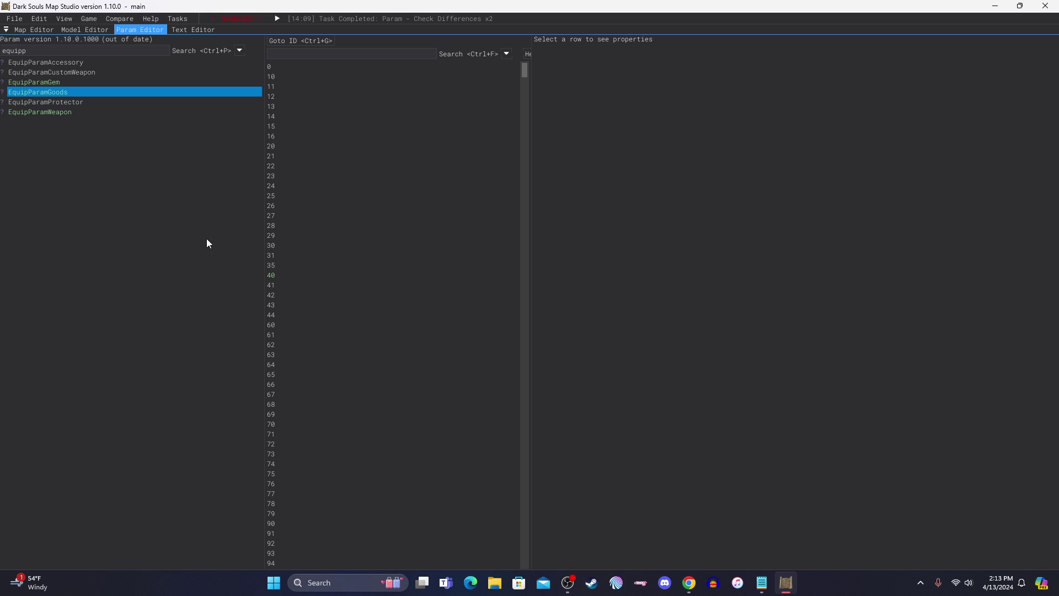
# Step: Save all params with File > Save All, then close Dark Souls Map Studio
pyautogui.click(14, 18)
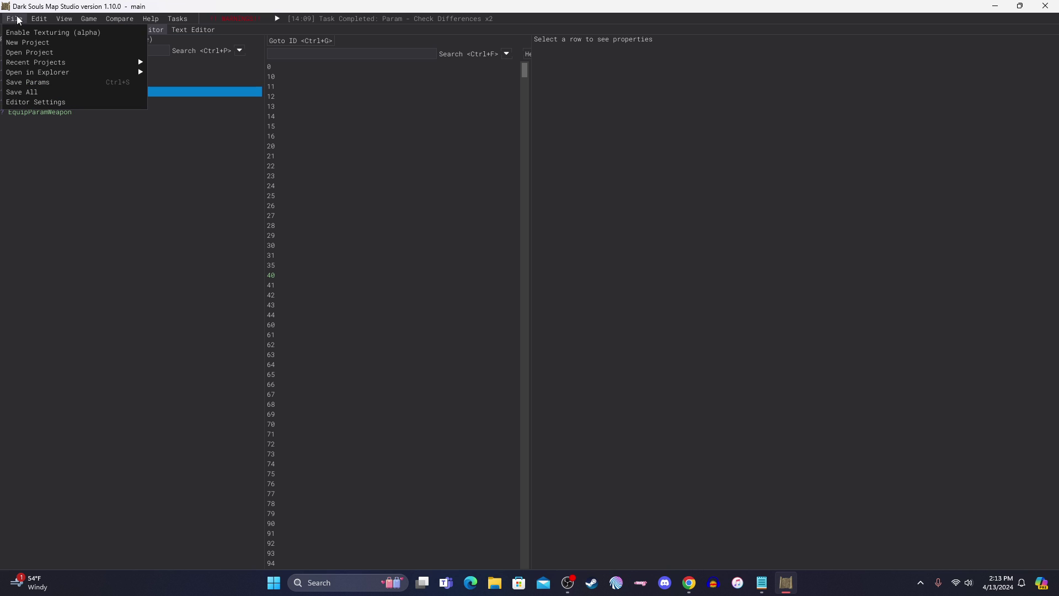
pyautogui.click(54, 92)
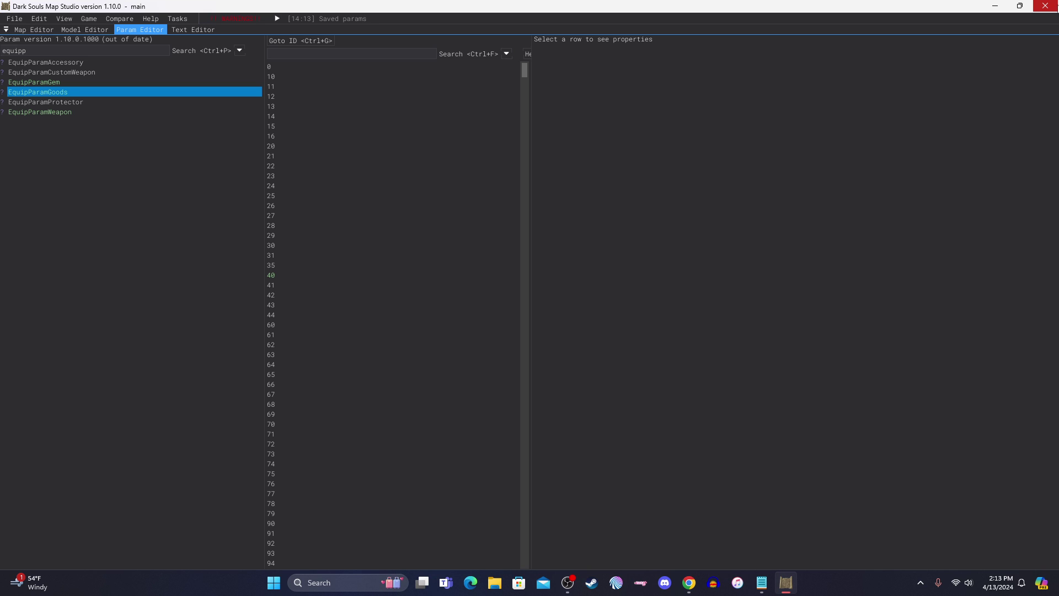
pyautogui.click(1051, 8)
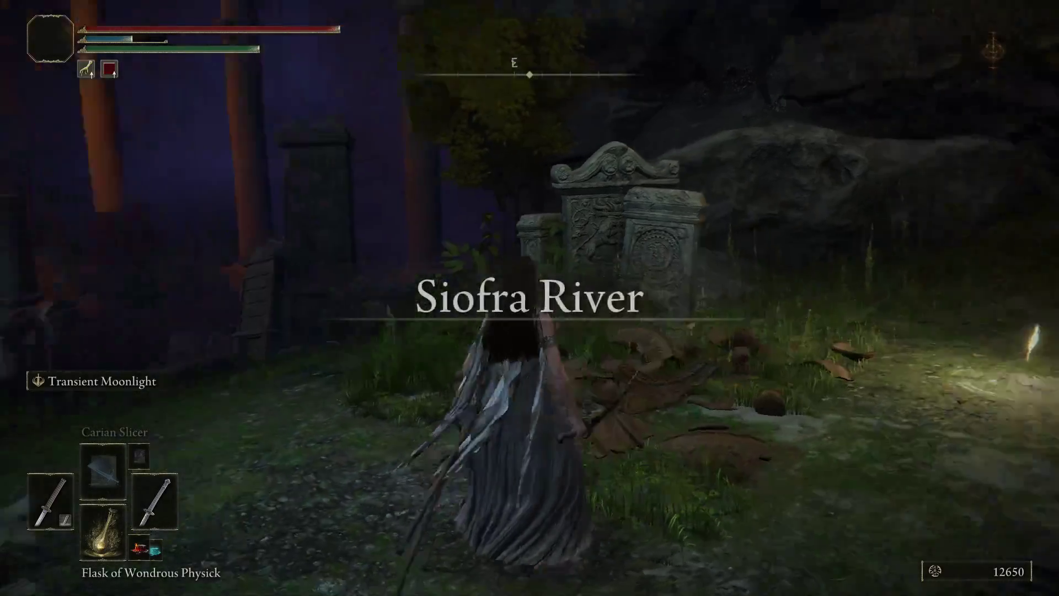
# Step: Run toward the Siofra River ruins and drink the Flask of Wondrous Physick
pyautogui.press('w')
pyautogui.press('s')
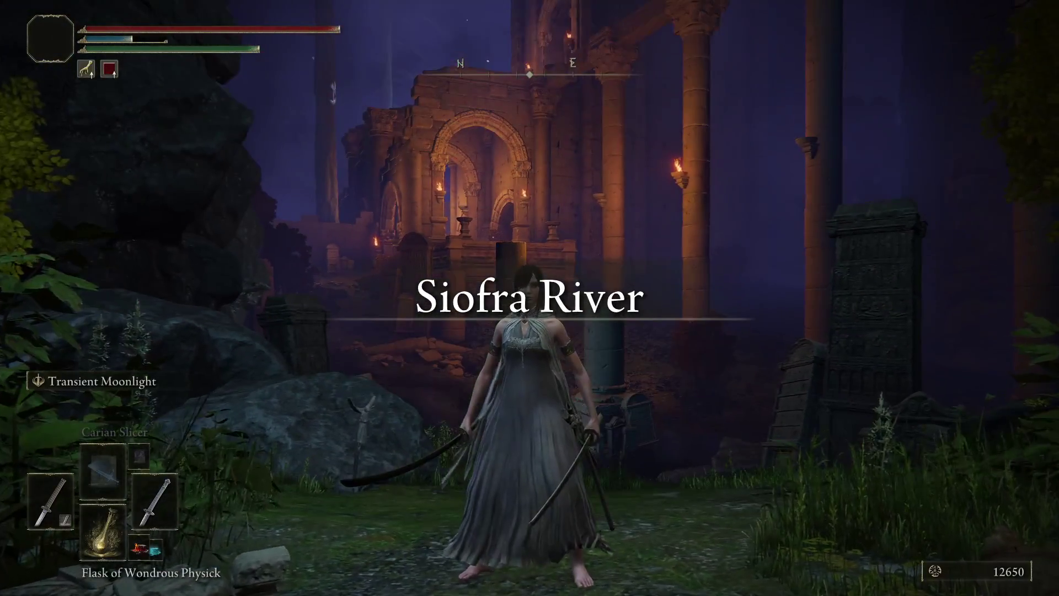
pyautogui.press('s')
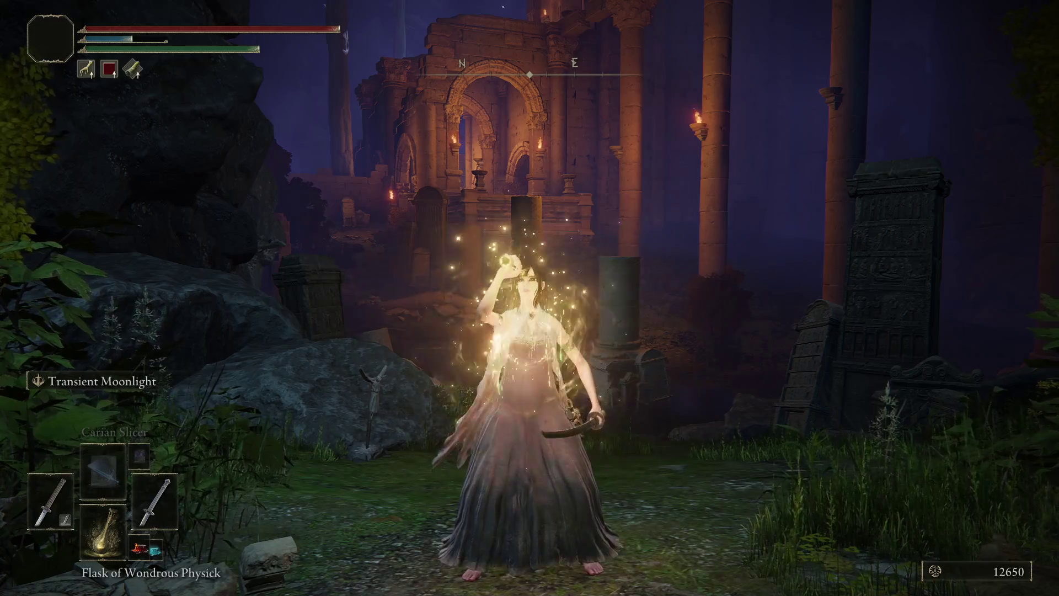
pyautogui.press('w')
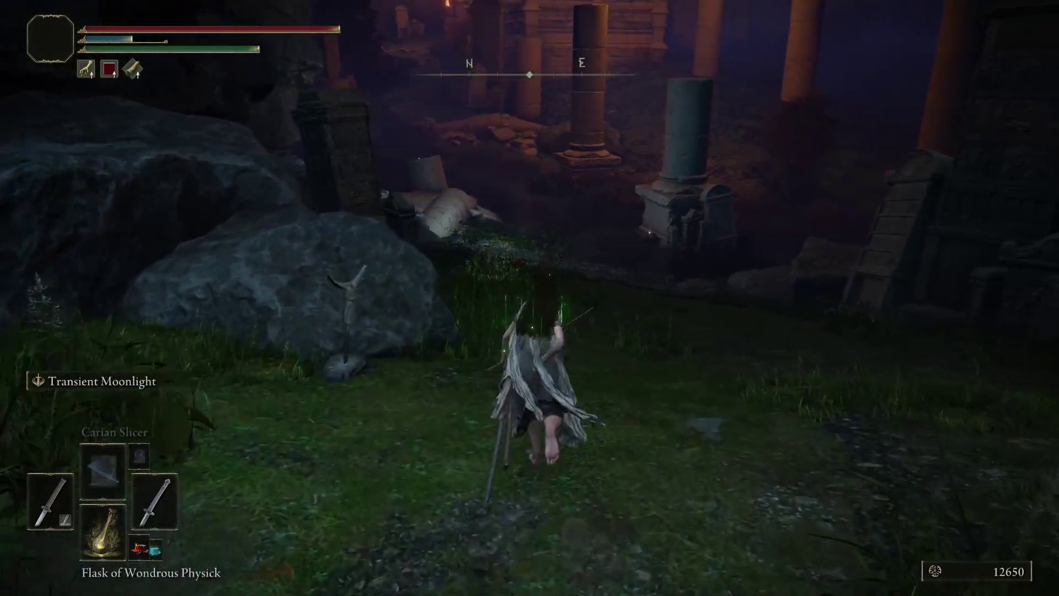
pyautogui.press('s')
pyautogui.press('r')
# Step: Switch the quick item to Fire Grease and coat the blade with it
pyautogui.press('Down')
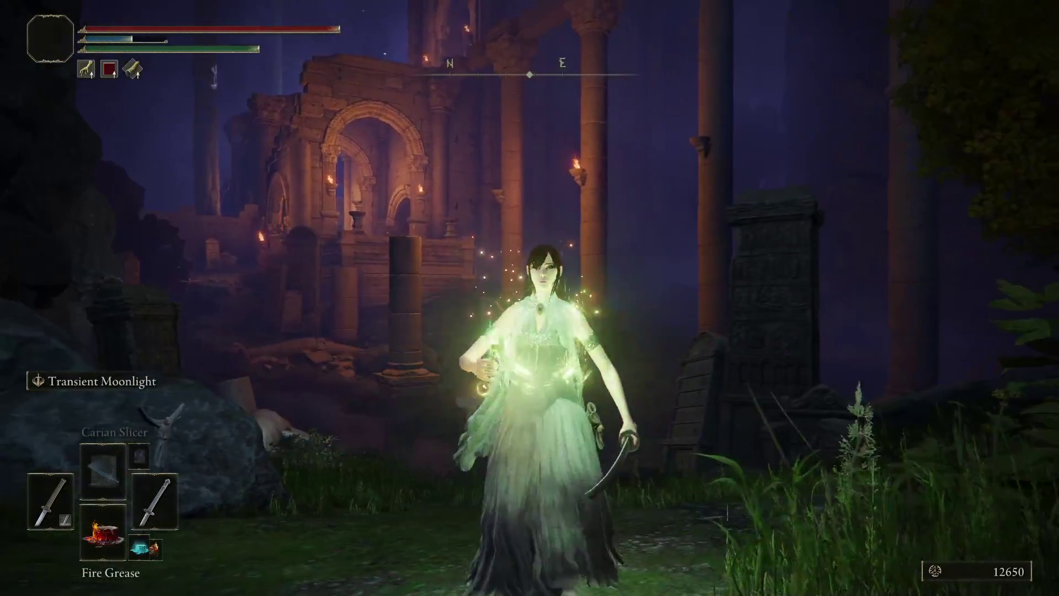
pyautogui.press('s')
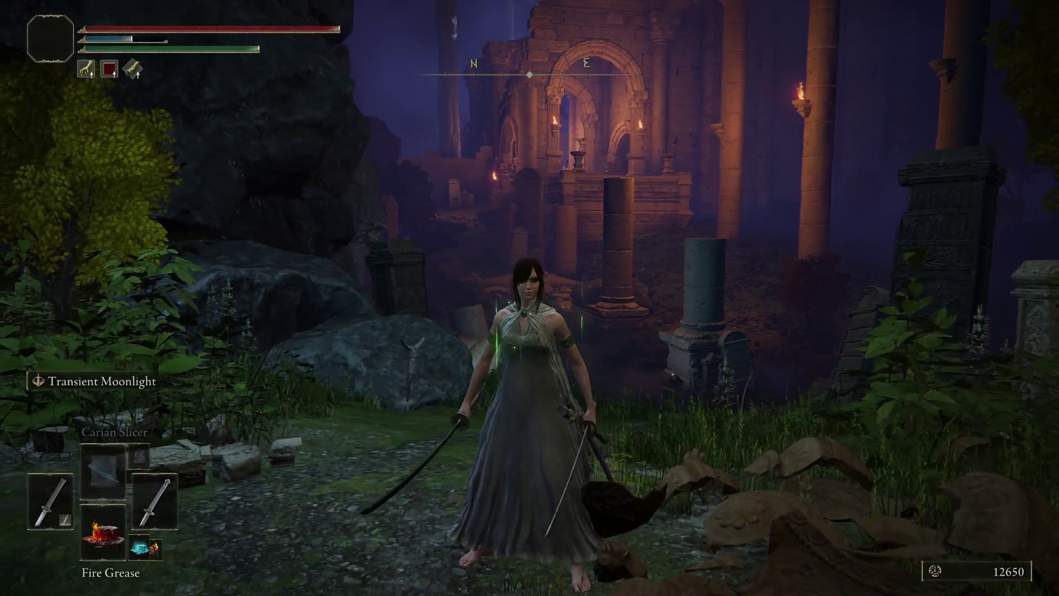
pyautogui.press('w')
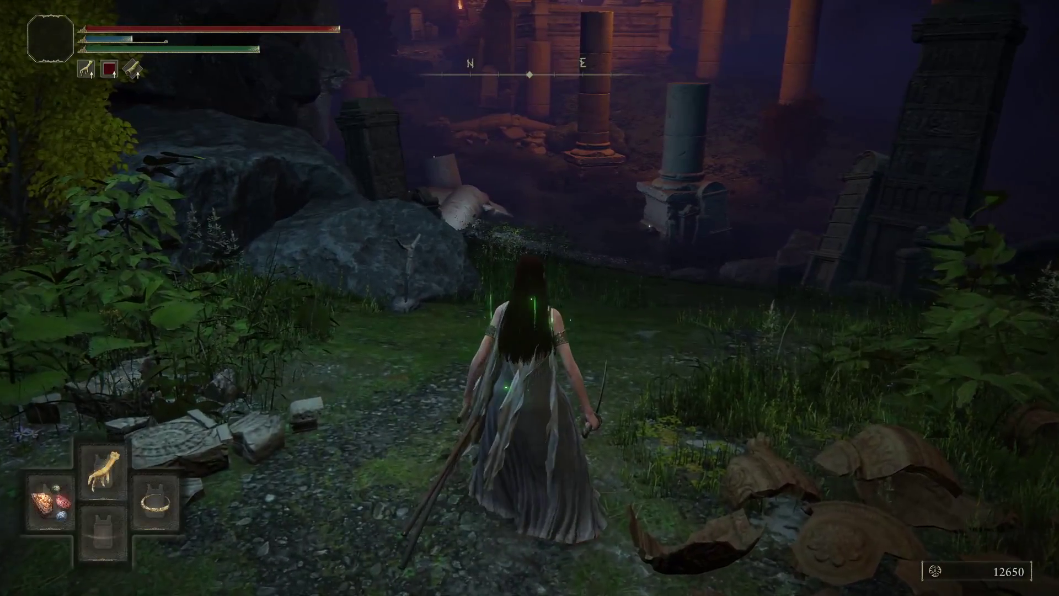
pyautogui.press('d')
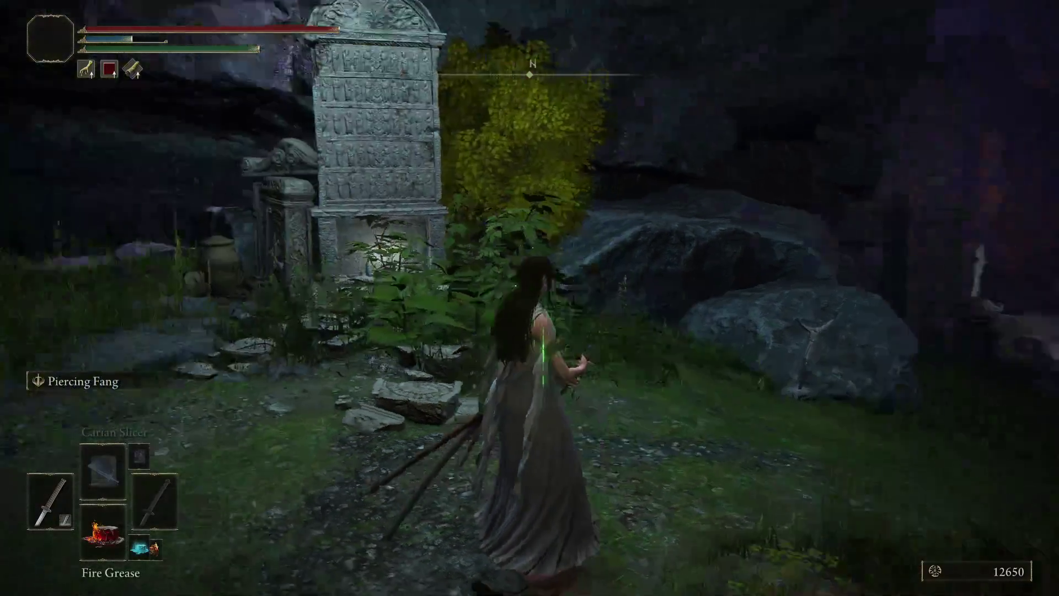
pyautogui.press('r')
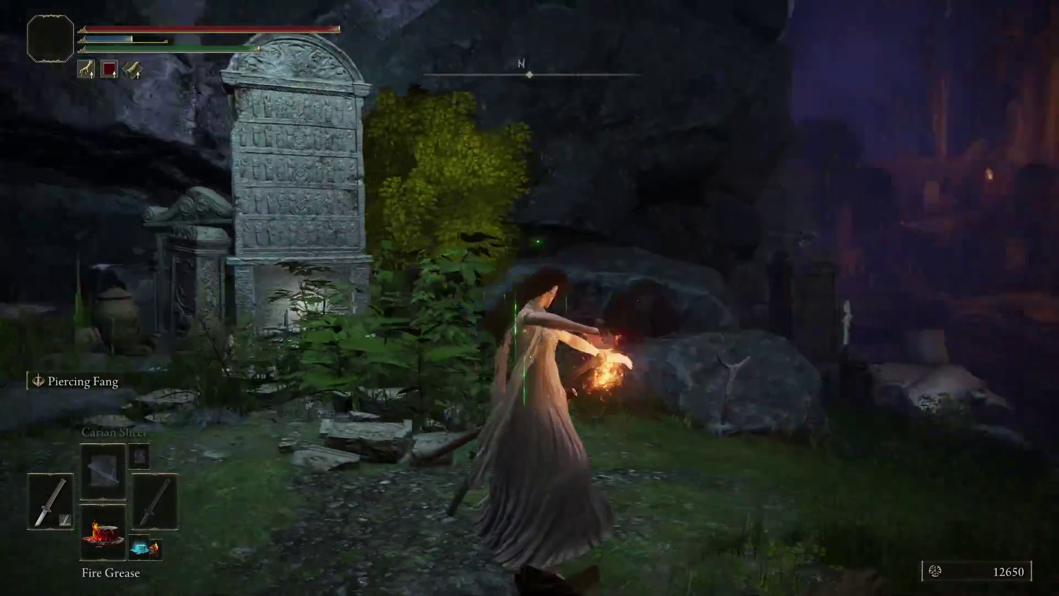
# Step: Switch to Fire Pots and throw two while heading toward the ruins
pyautogui.press('w')
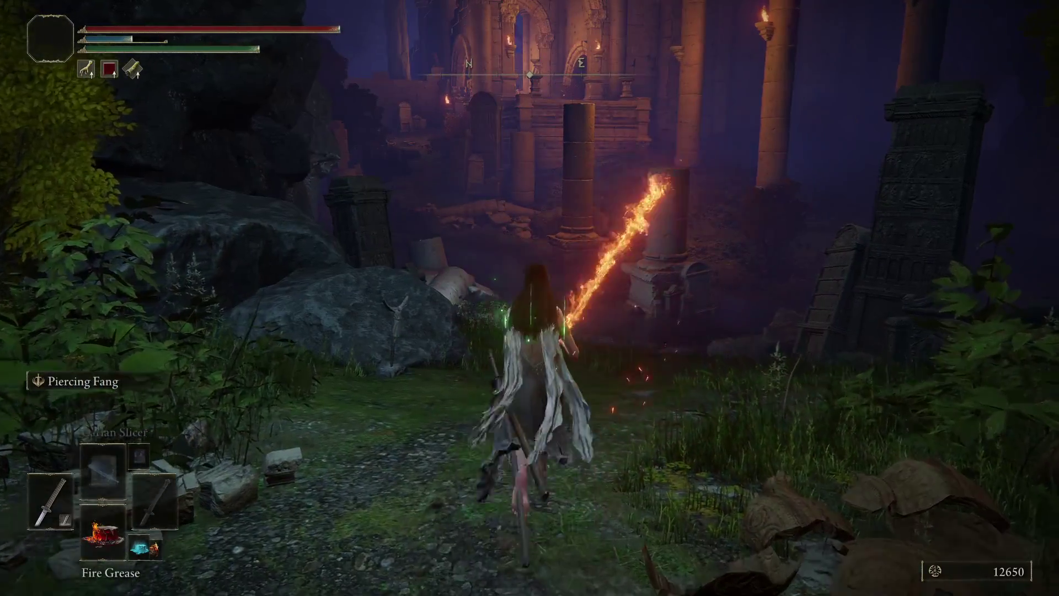
pyautogui.press('w')
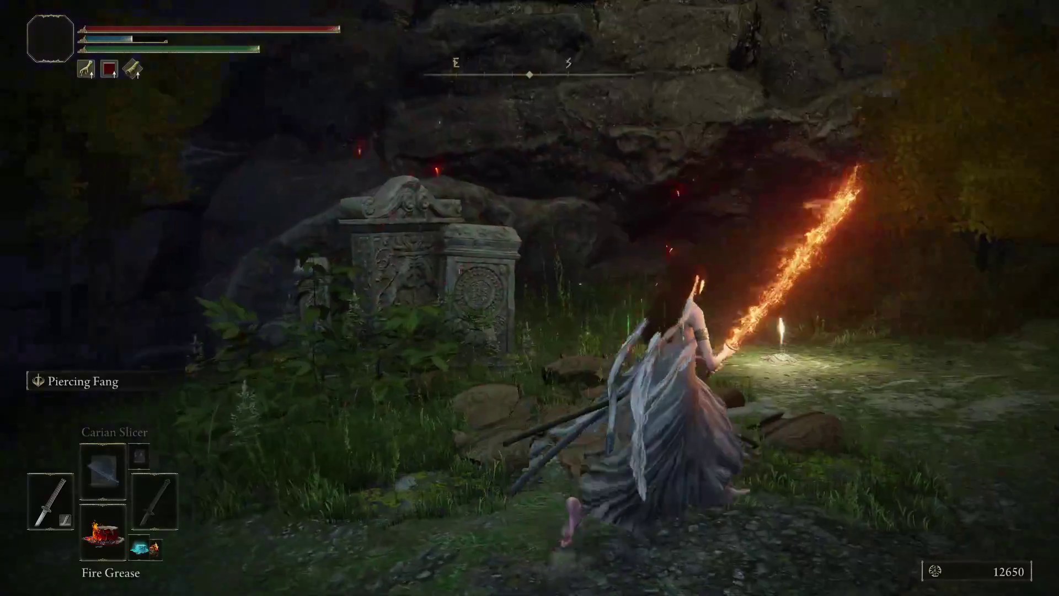
pyautogui.press('Down')
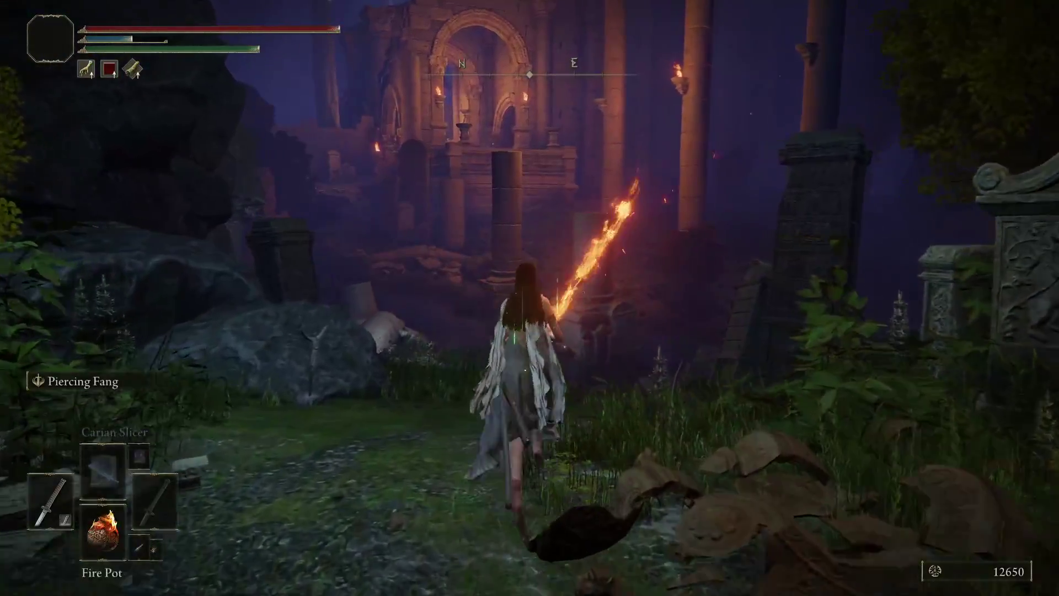
pyautogui.press('w')
pyautogui.press('r')
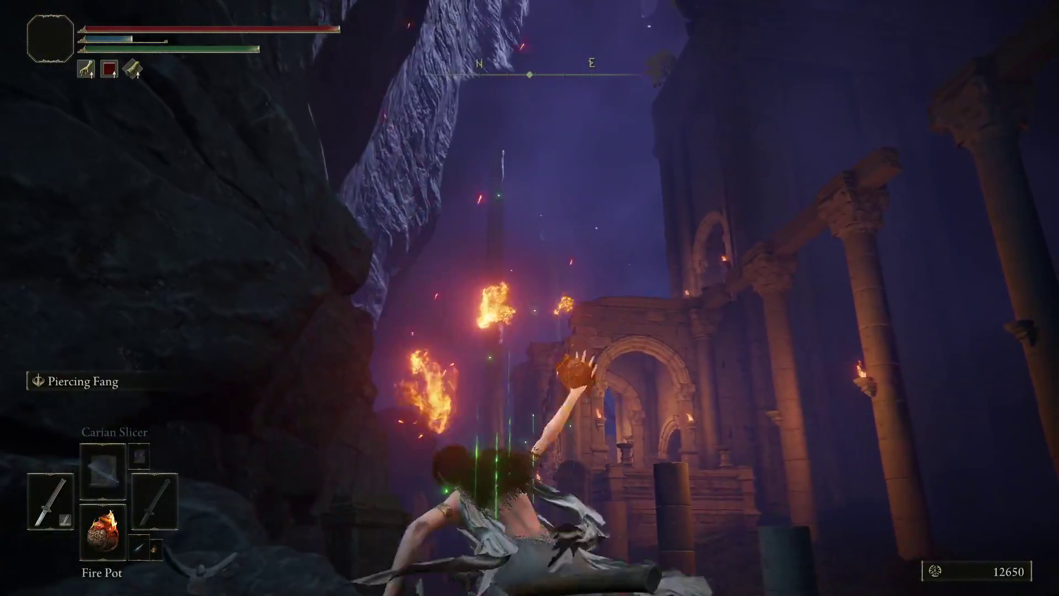
pyautogui.press('r')
pyautogui.press('w')
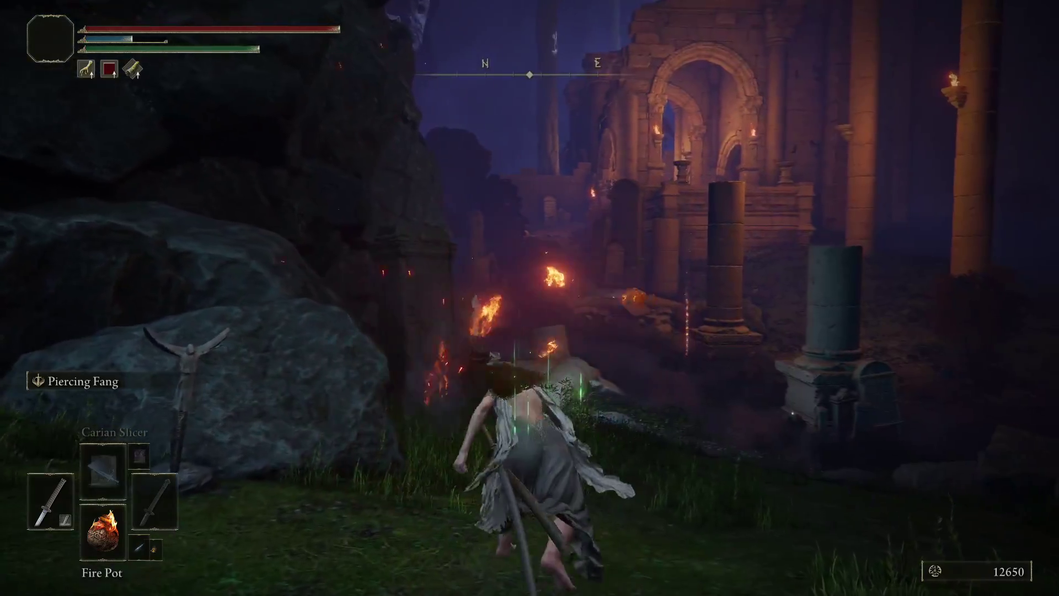
# Step: Use Starlight Shards and hold the flaming sword with both hands
pyautogui.press('Down')
pyautogui.press('w')
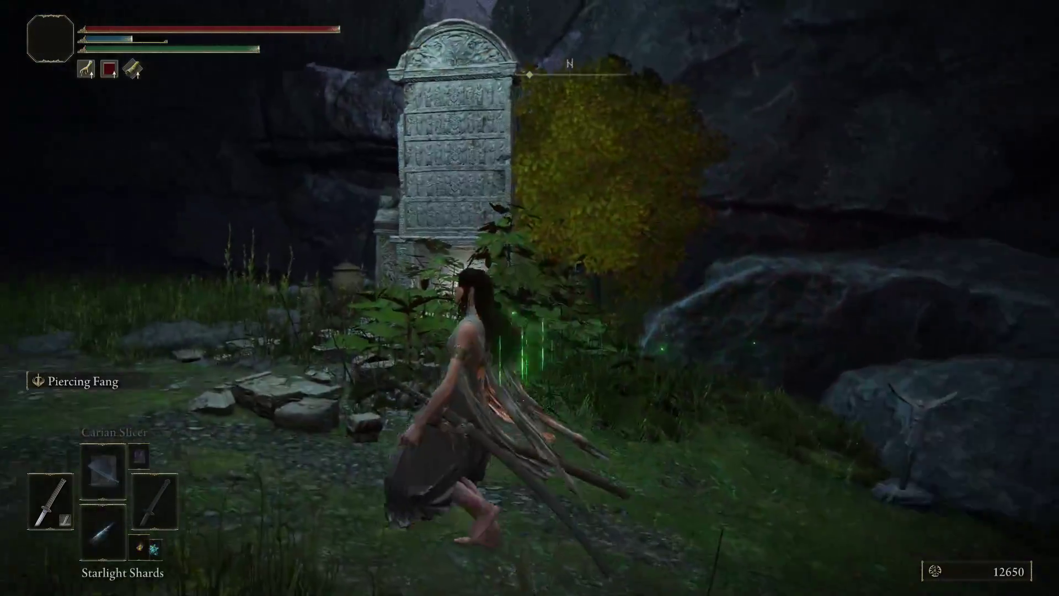
pyautogui.press('r')
pyautogui.press('s')
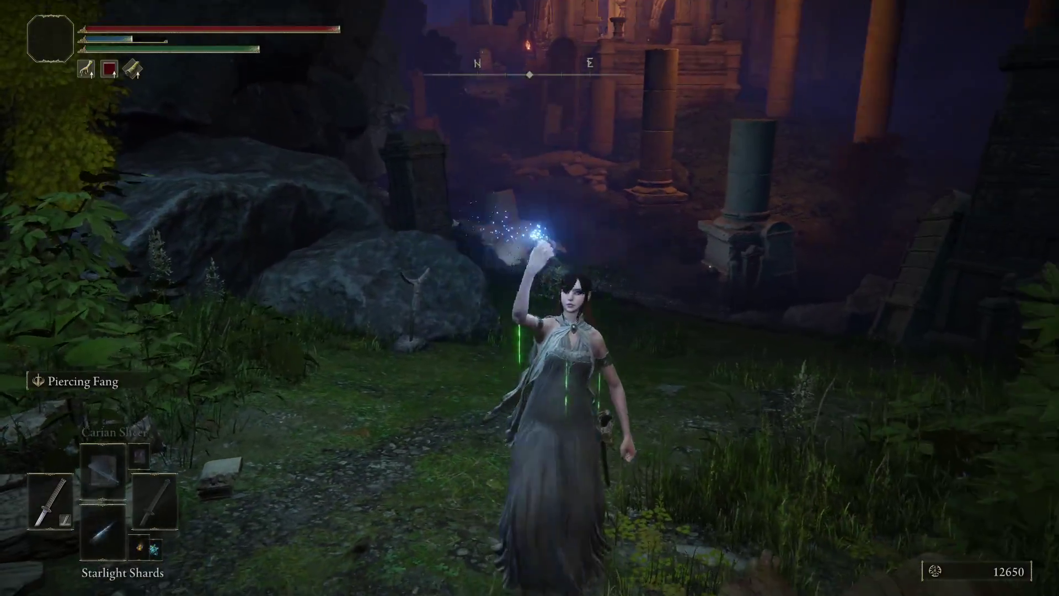
pyautogui.press('w')
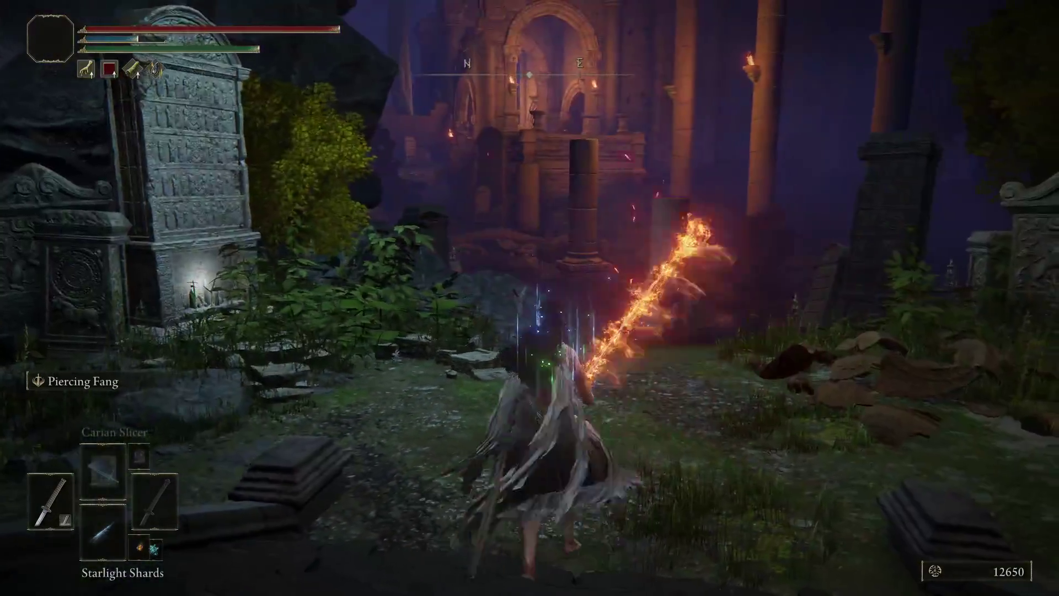
# Step: Bring up the main menu and open System > Game Options
pyautogui.press('space')
pyautogui.press('Escape')
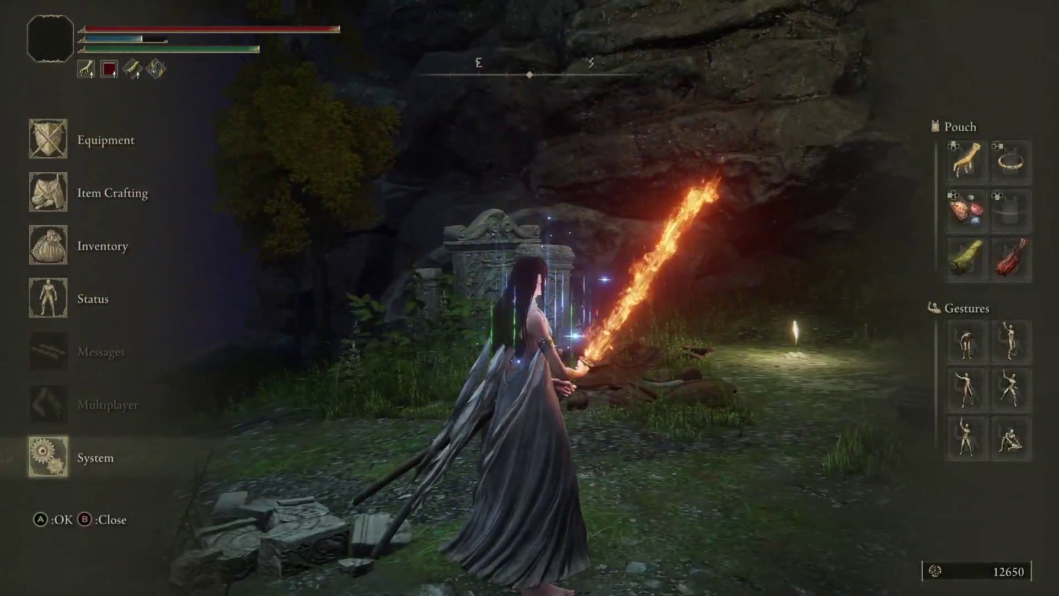
pyautogui.press('w')
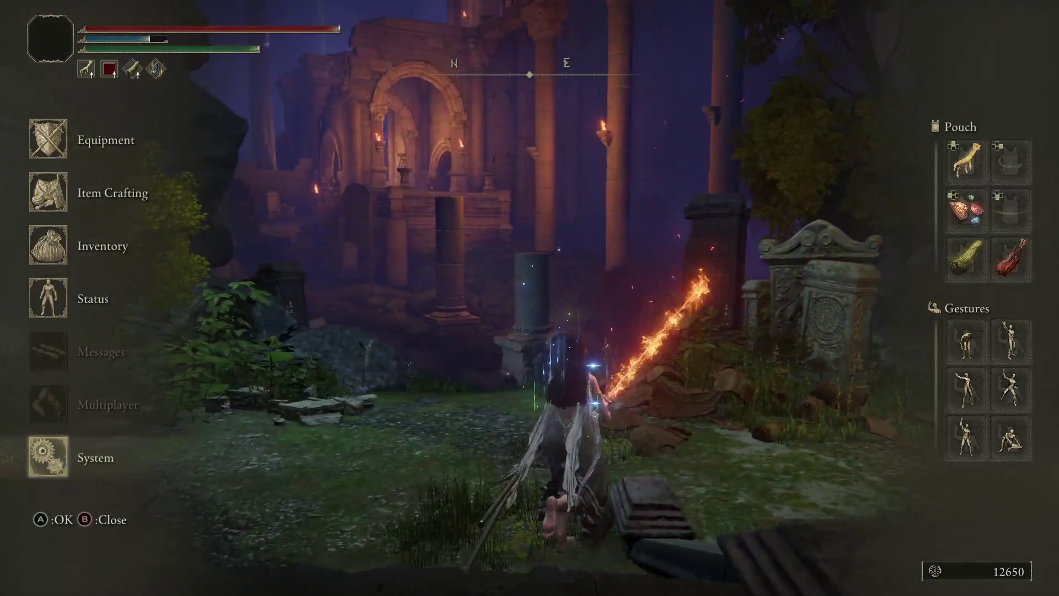
pyautogui.press('e')
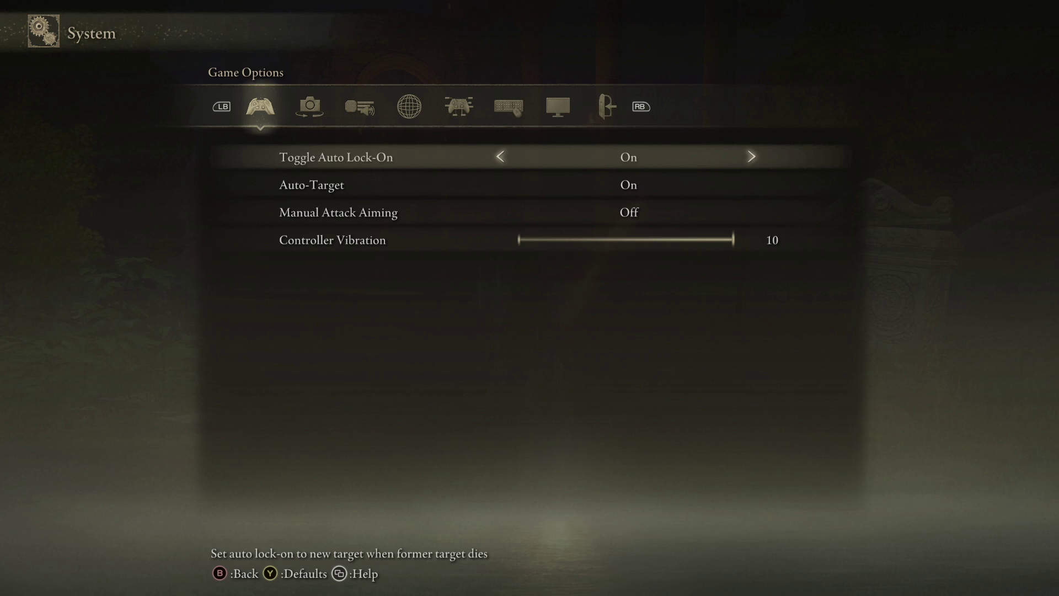